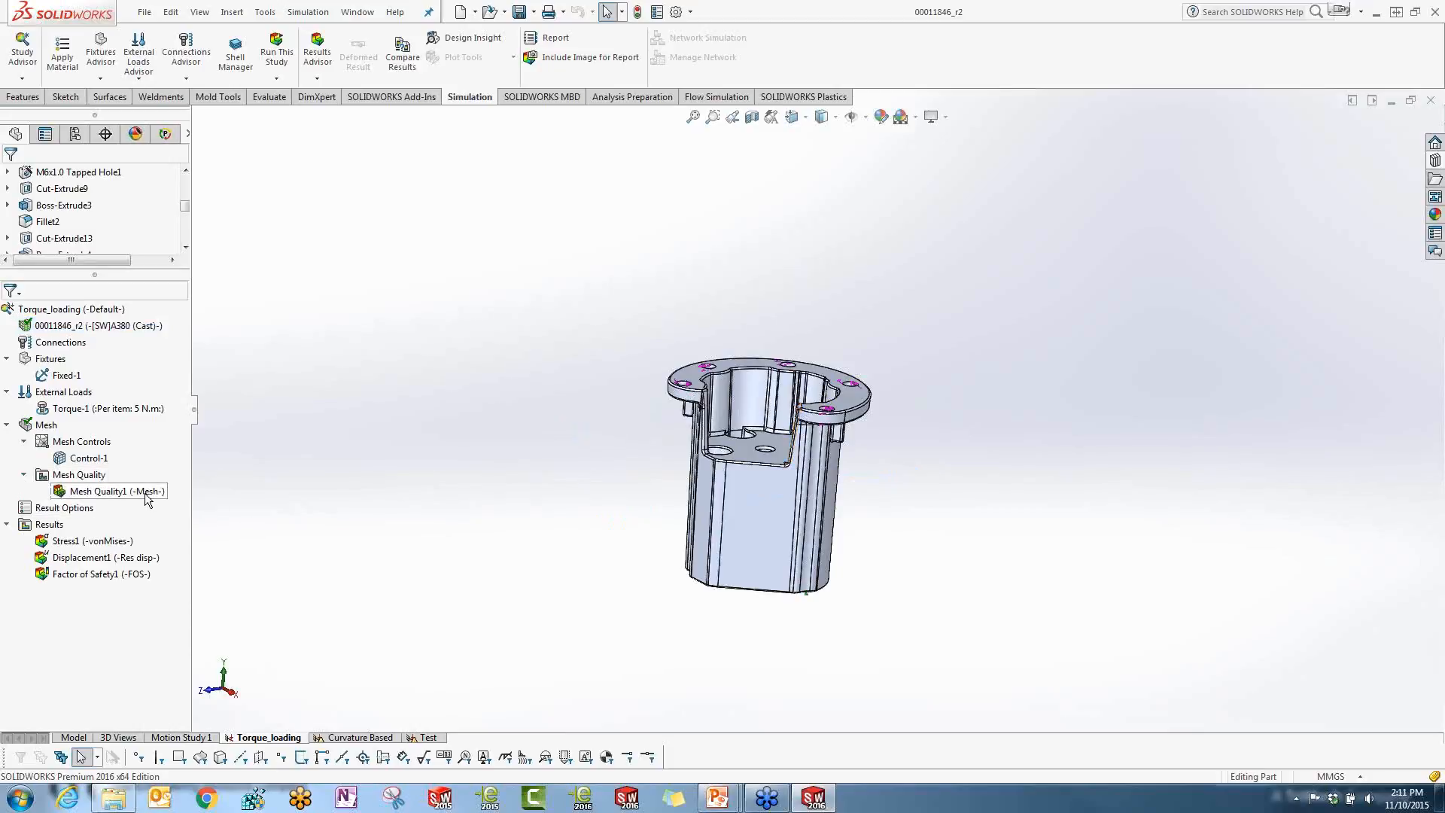
Show the Mesh Quality1 plot and inspect the mesh around the internal floor and cut-out corner
right_click(144, 490)
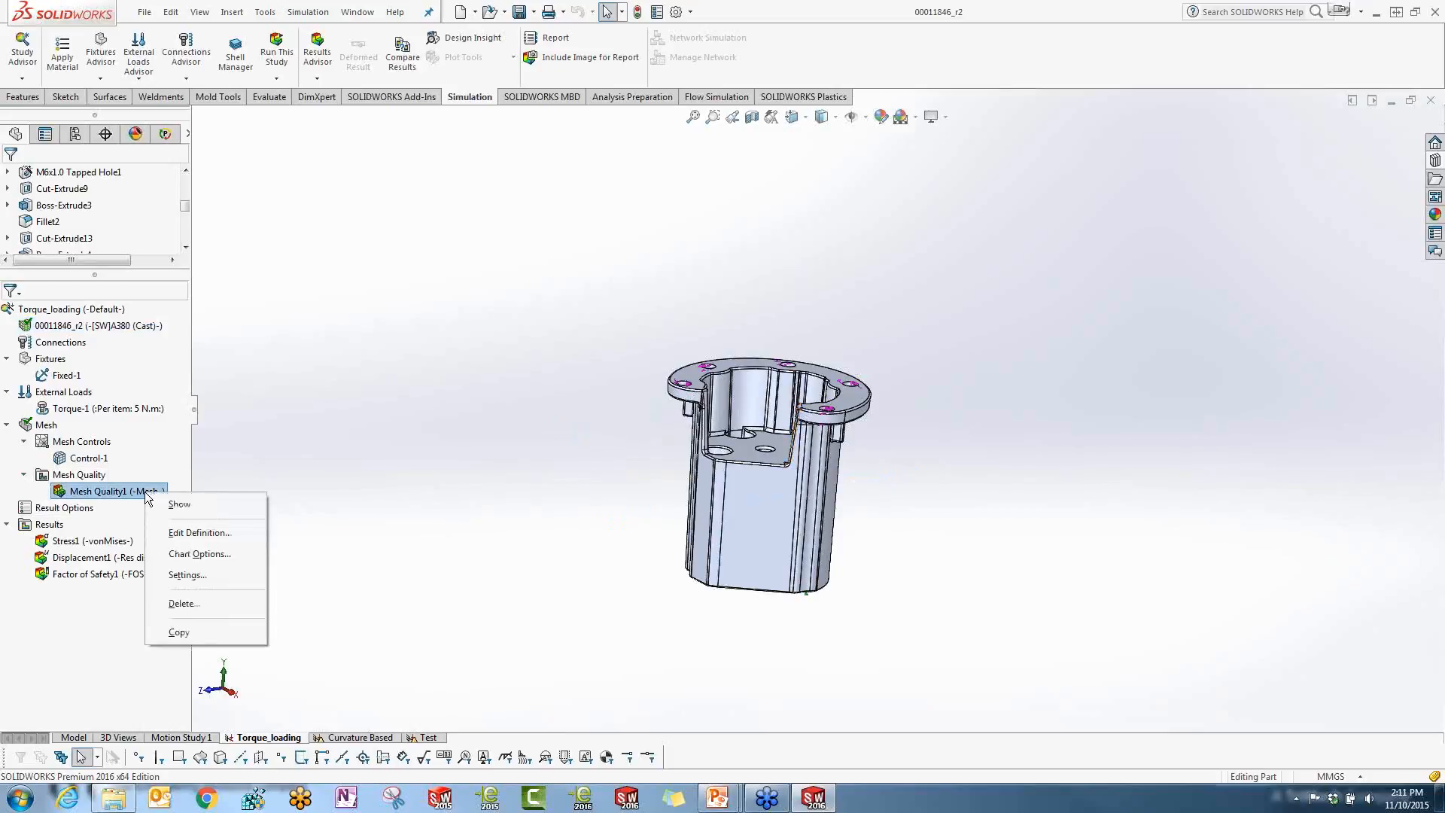
click(155, 503)
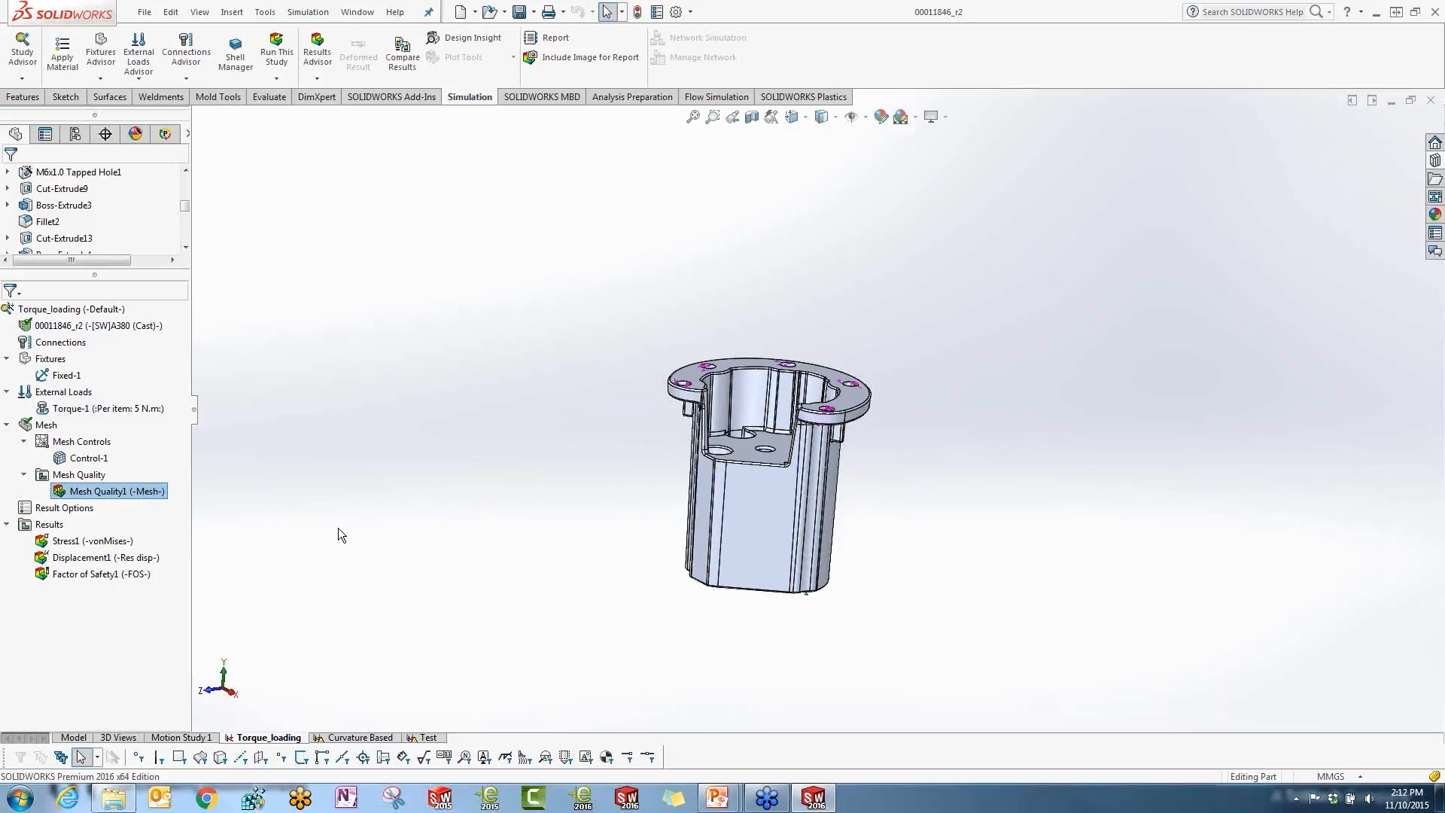
scroll(769, 408, down, 2)
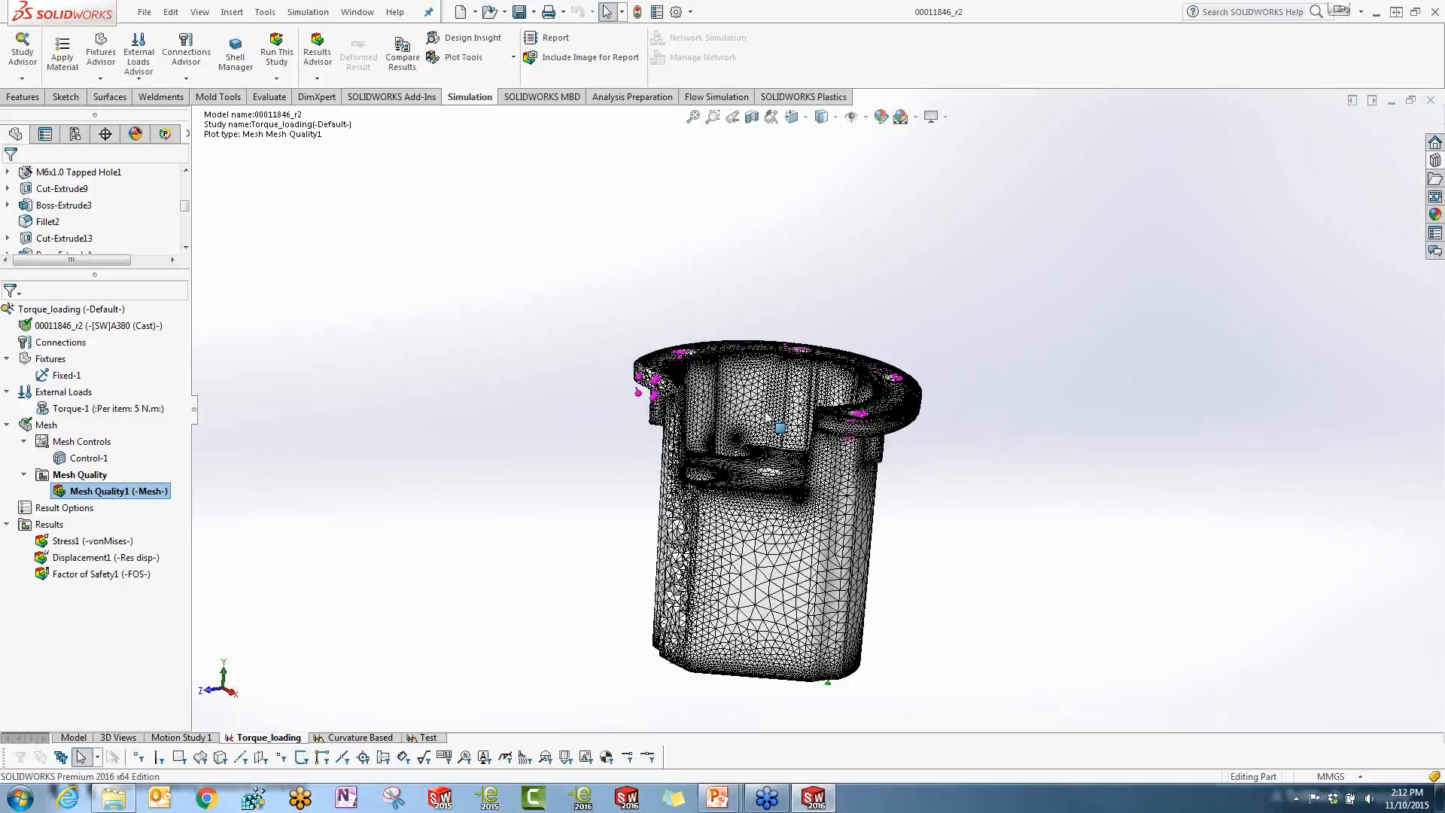
scroll(767, 416, down, 2)
scroll(691, 493, down, 2)
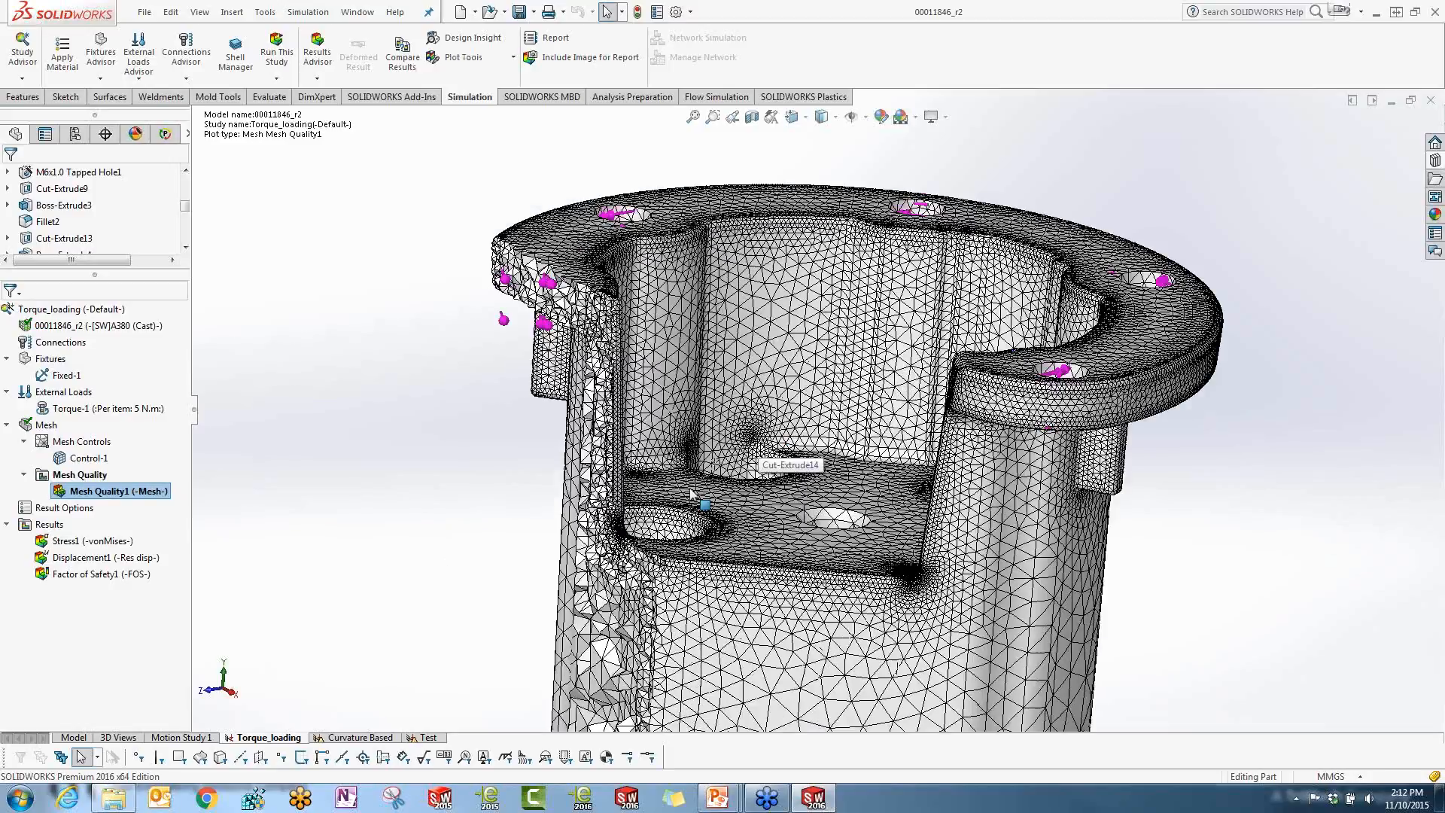
scroll(691, 492, down, 2)
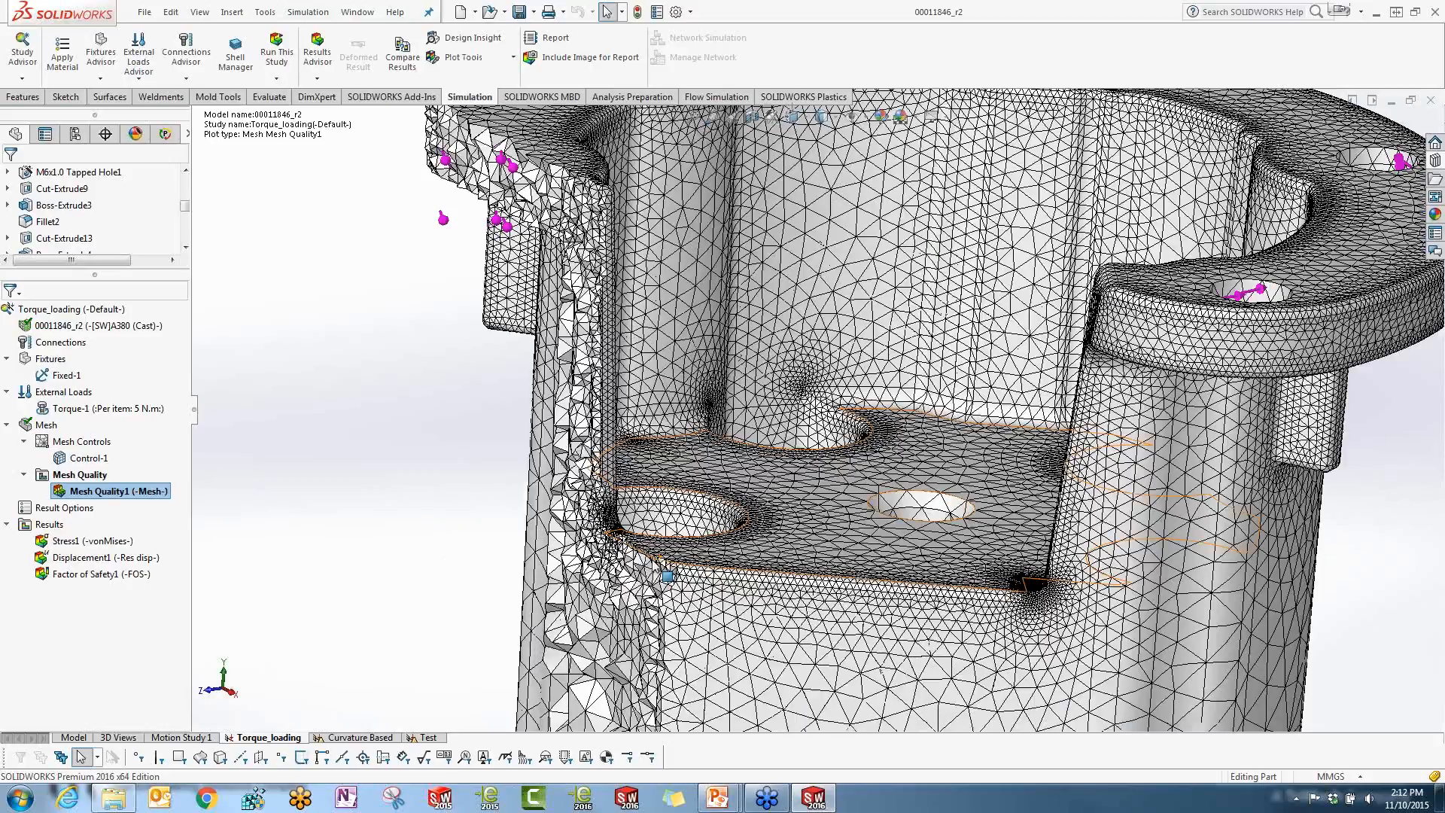
scroll(443, 218, down, 2)
Apply mesh sectioning to the Mesh Quality1 plot along the Front Plane, offset about -3.75 mm
right_click(123, 491)
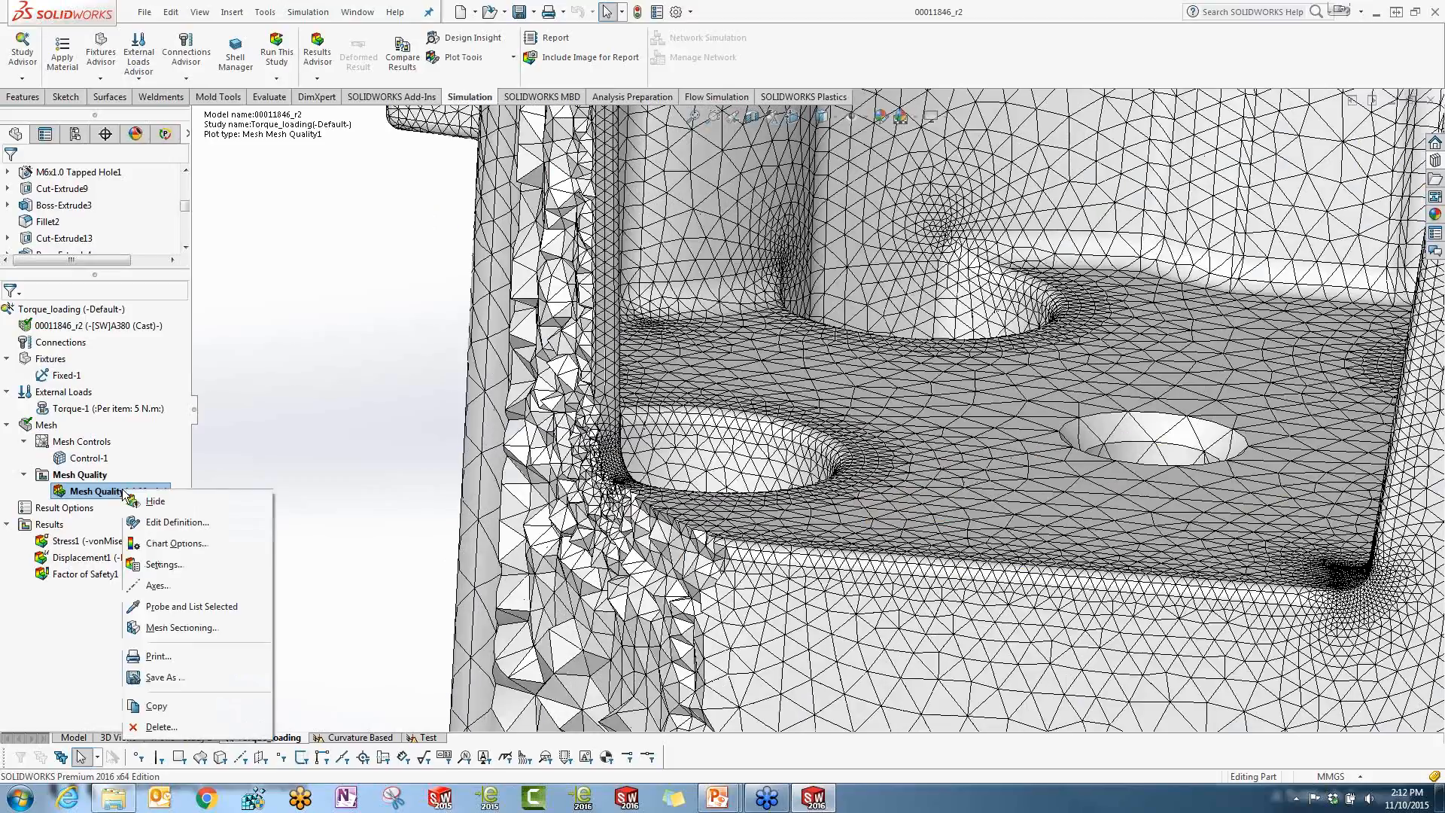
click(181, 627)
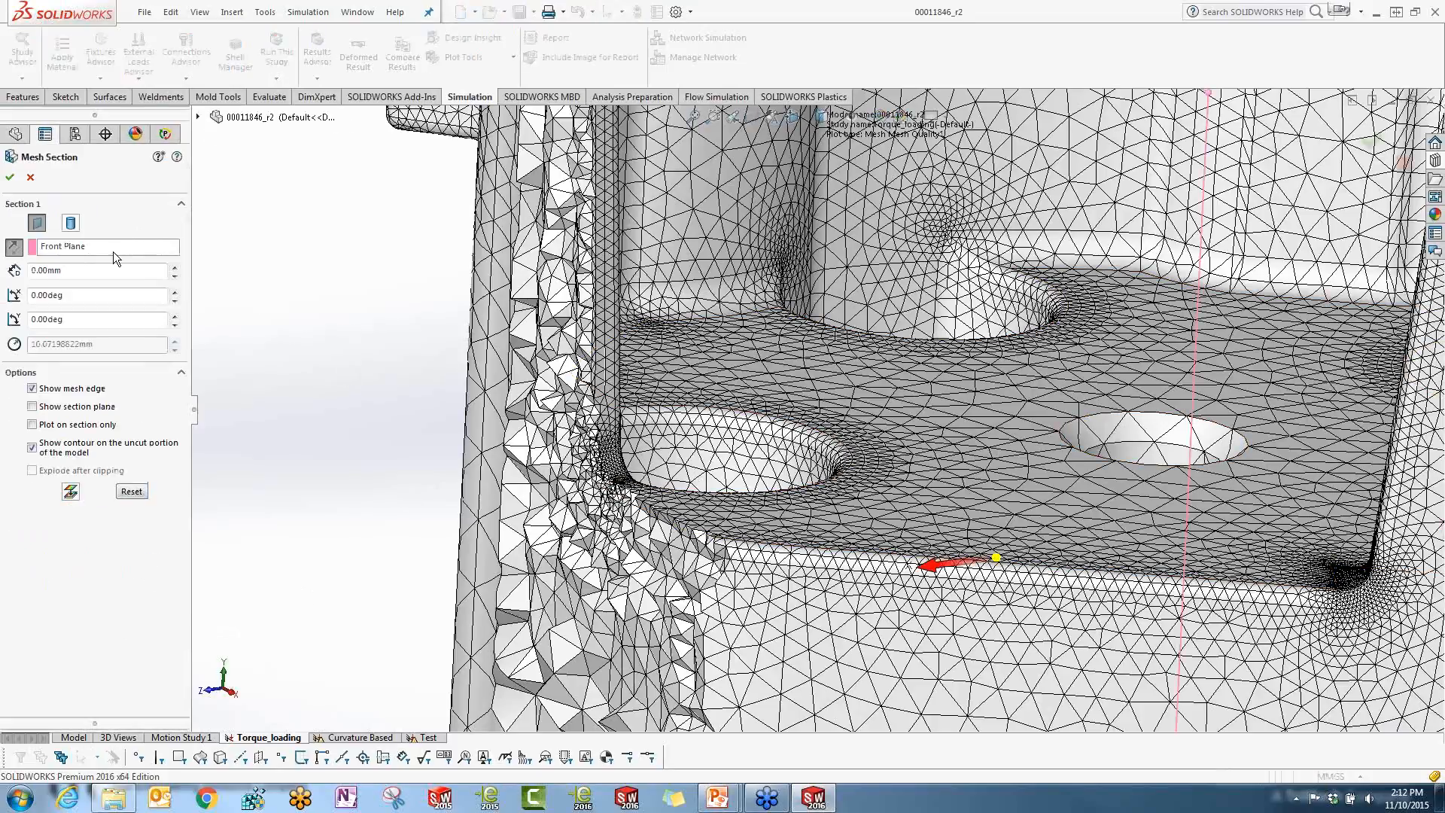
click(113, 249)
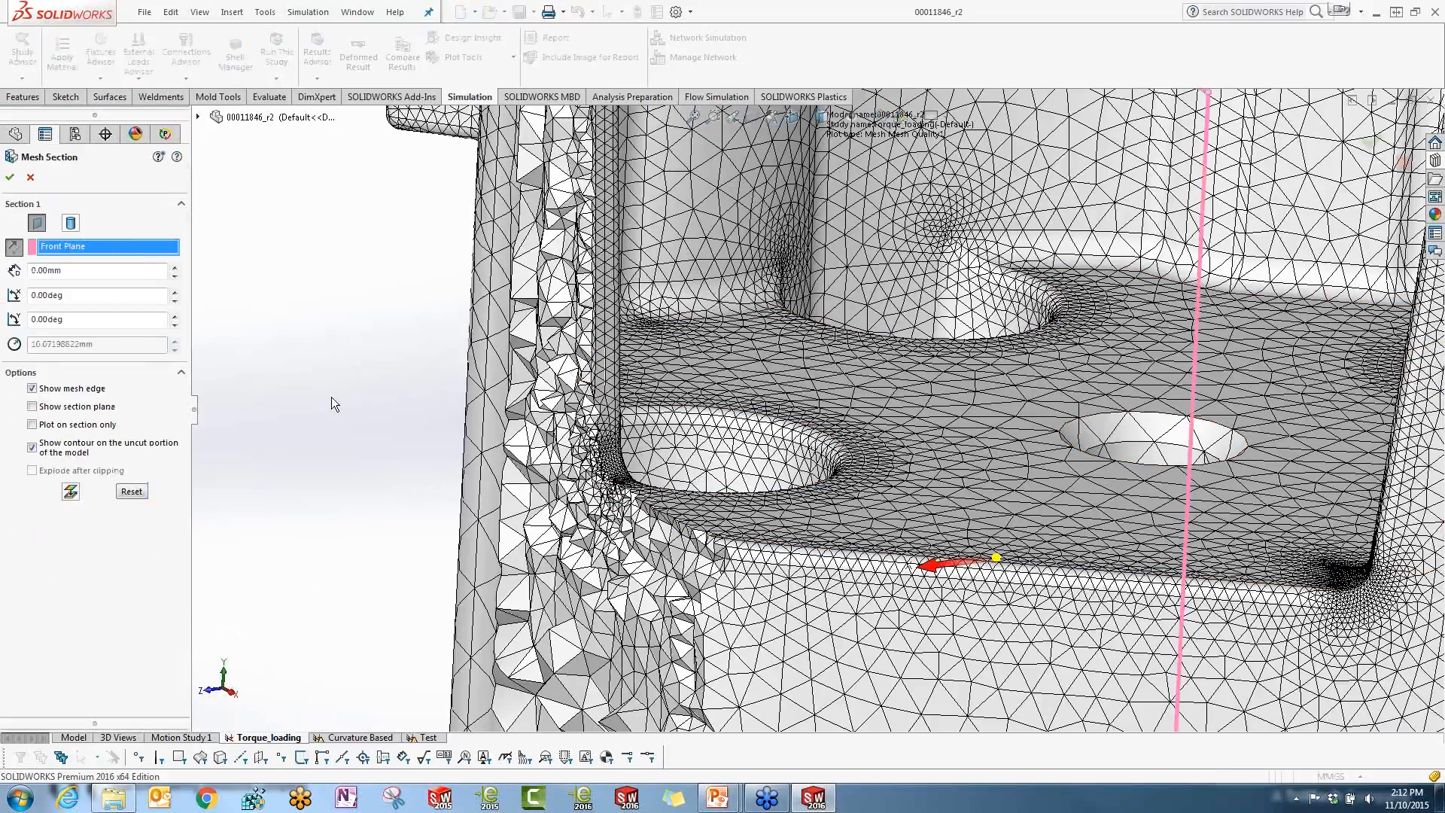
scroll(331, 396, up, 1)
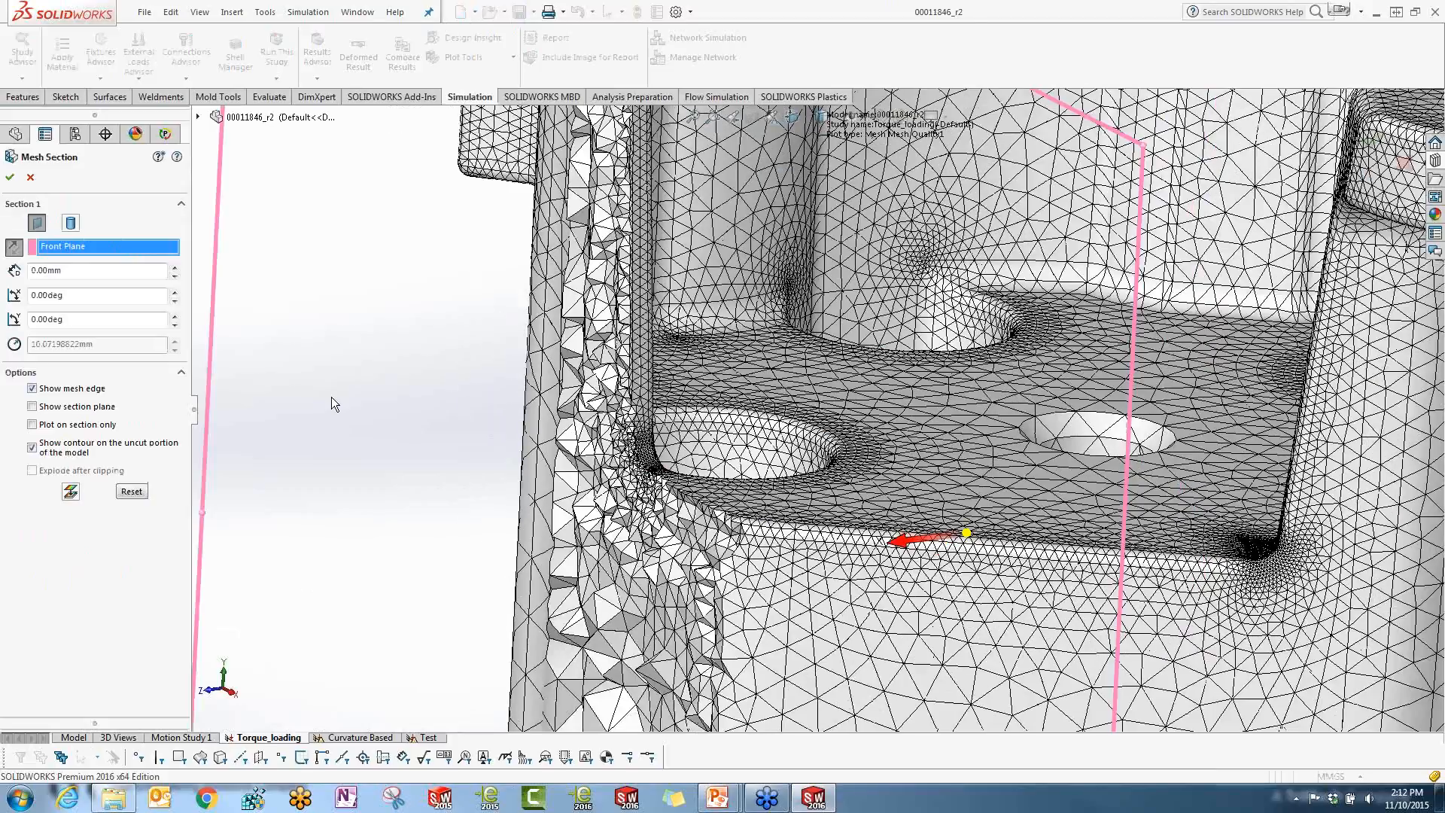
scroll(331, 395, up, 3)
middle_drag(867, 451, 803, 485)
drag(733, 496, 689, 497)
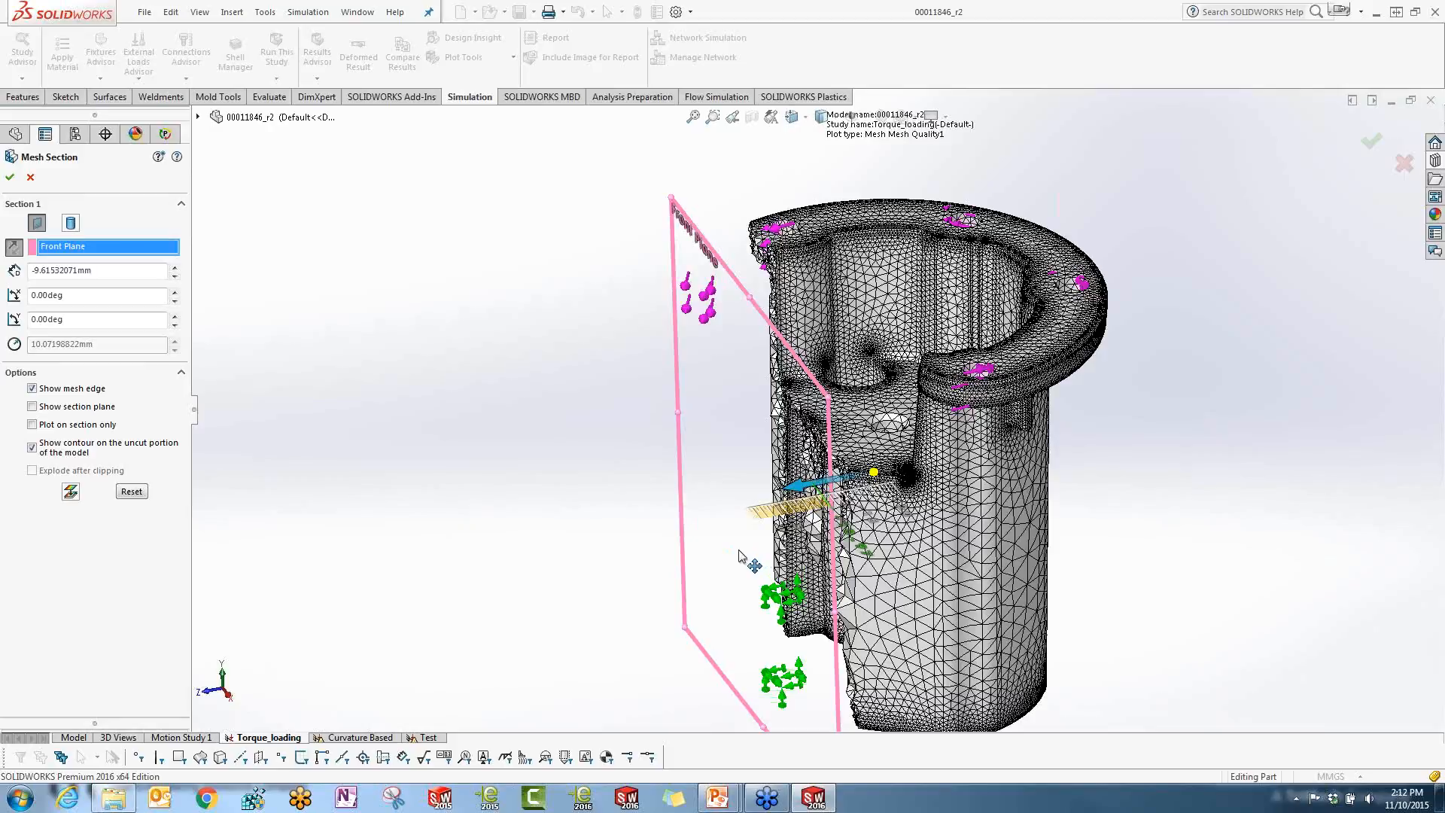
middle_drag(731, 542, 742, 518)
drag(820, 464, 768, 487)
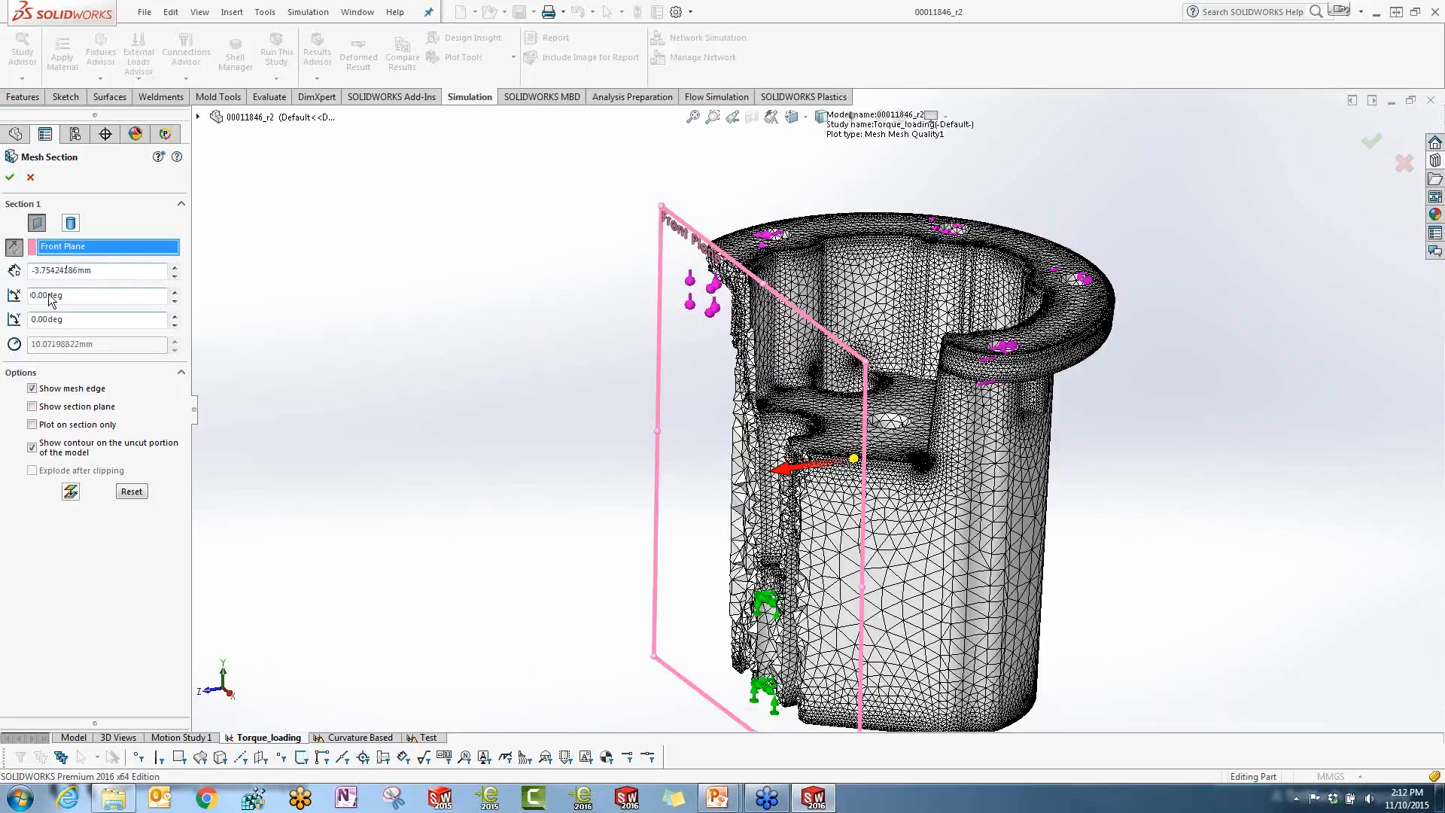
click(9, 179)
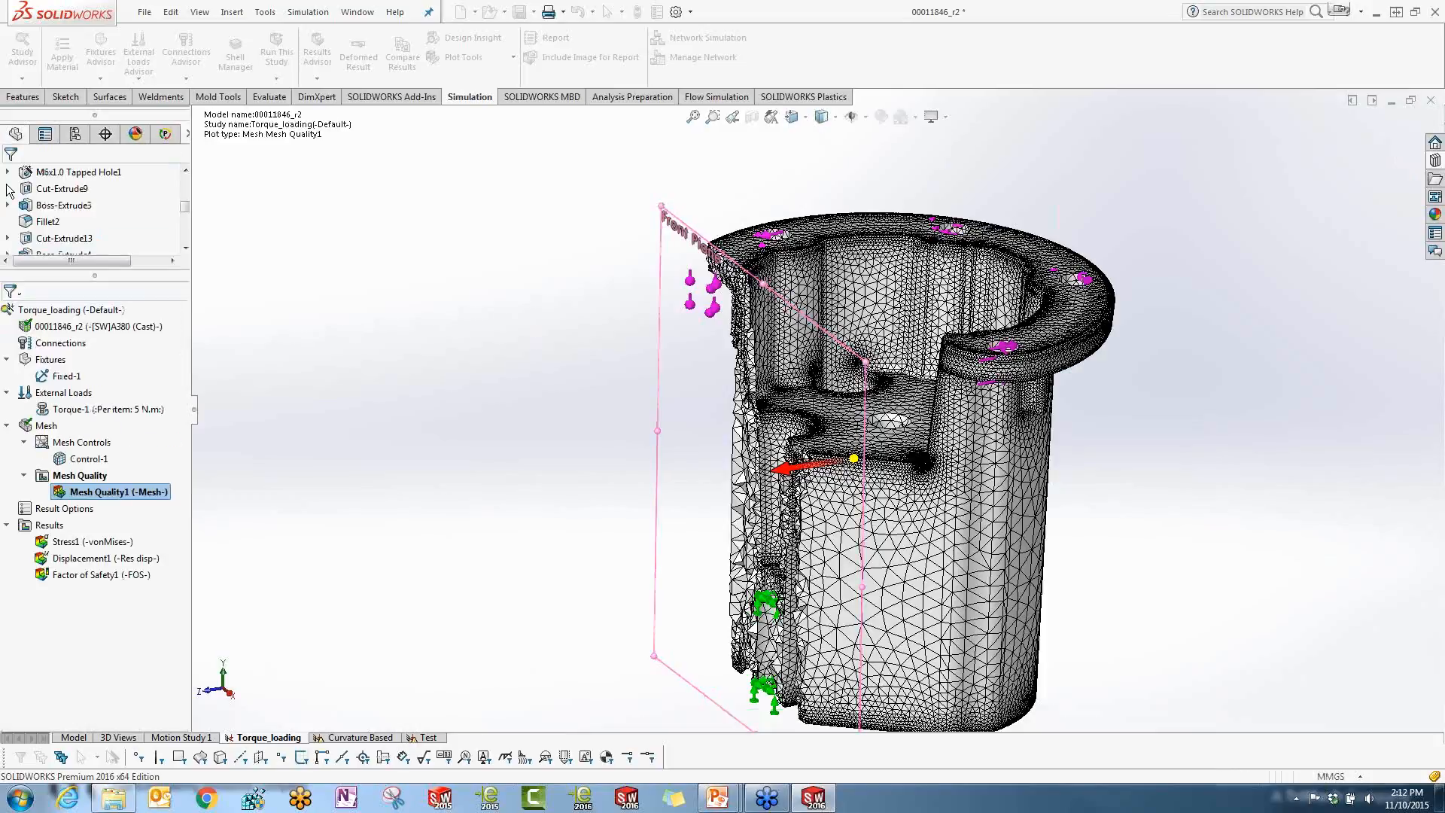
Examine the interior elements of the sectioned mesh up close along the housing's cut wall
scroll(778, 399, down, 2)
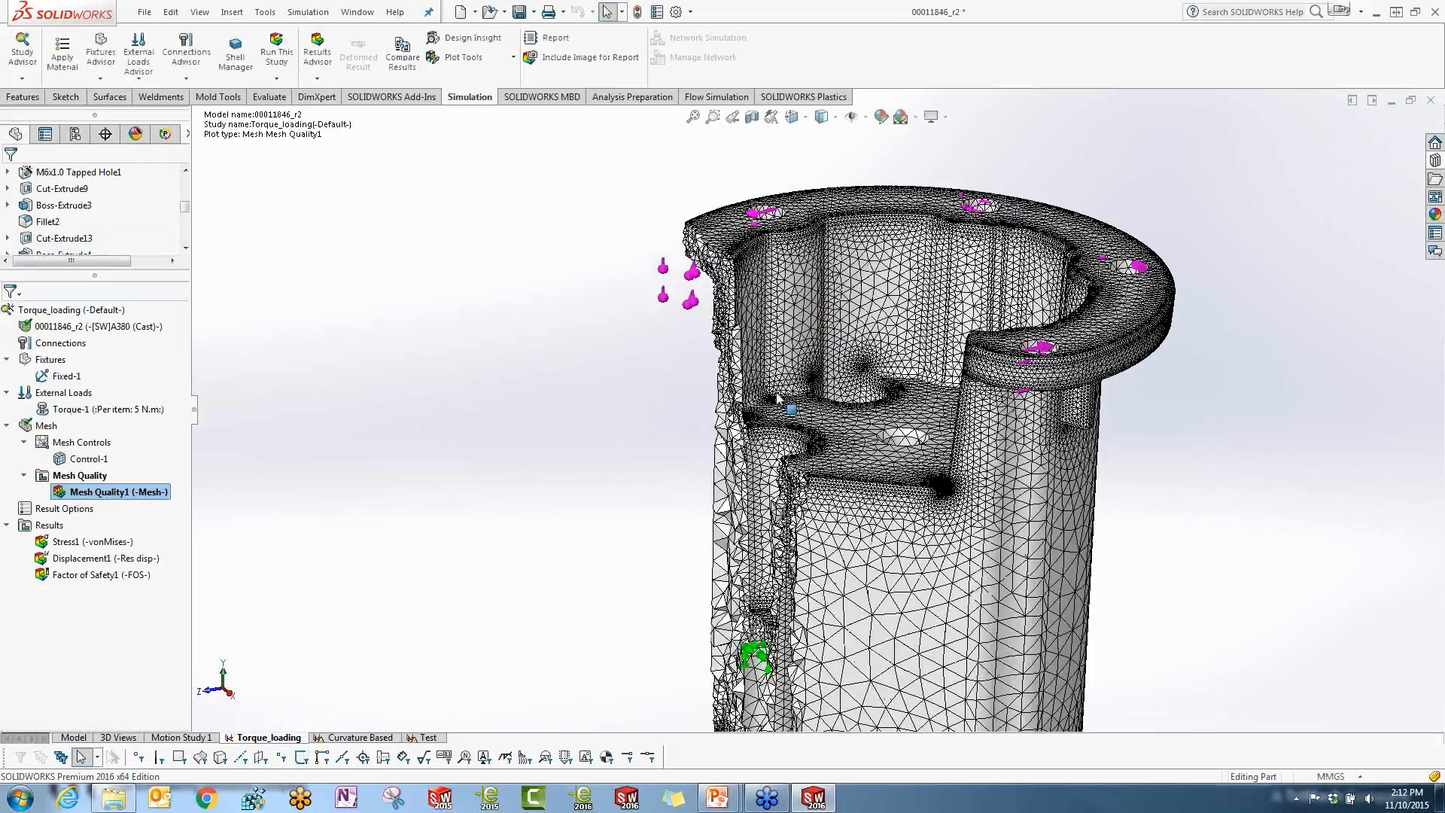
scroll(779, 398, down, 5)
scroll(887, 486, down, 3)
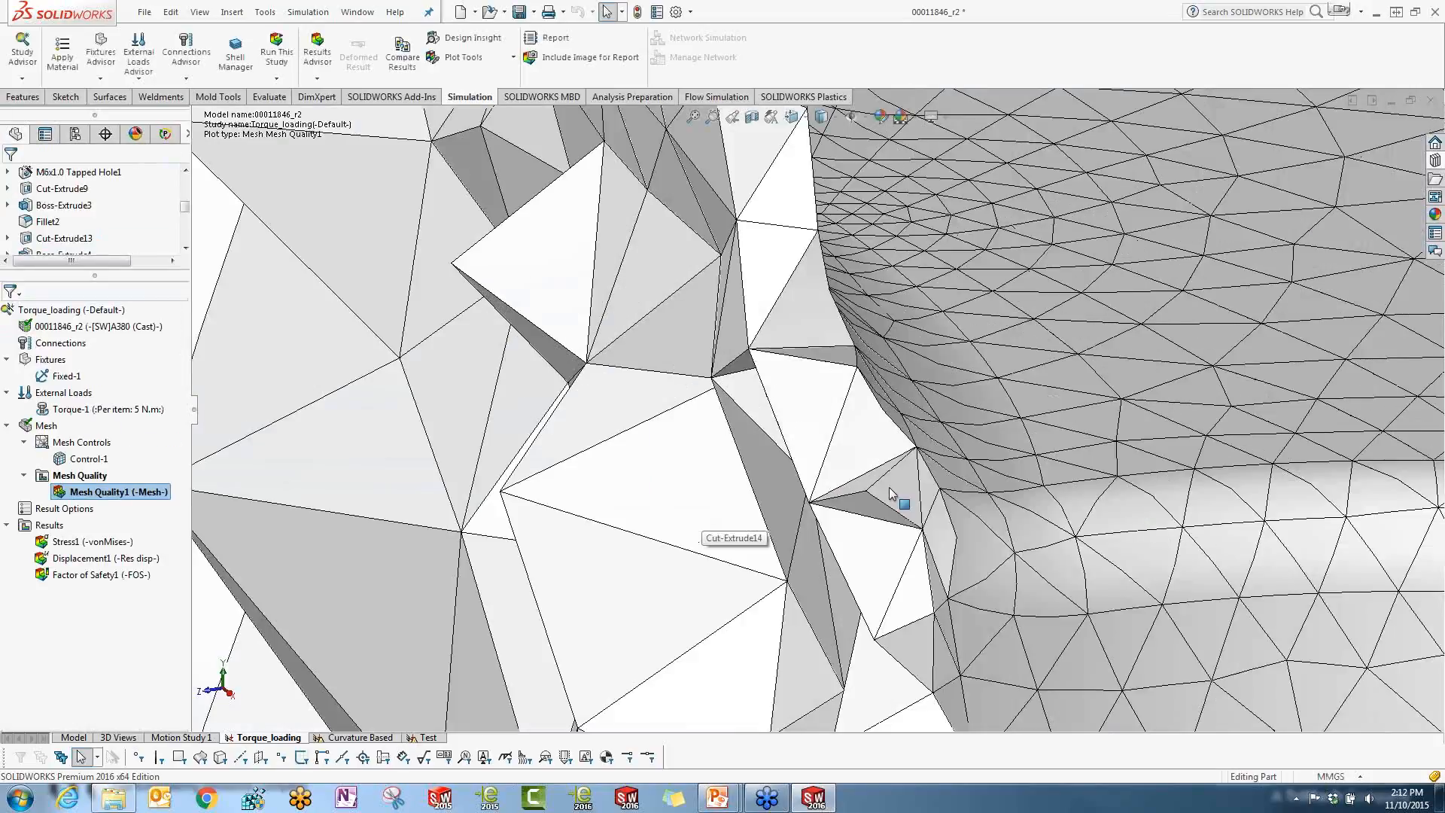
scroll(888, 486, up, 3)
mouse_move(911, 492)
middle_down()
mouse_move(983, 447)
mouse_move(886, 489)
middle_up()
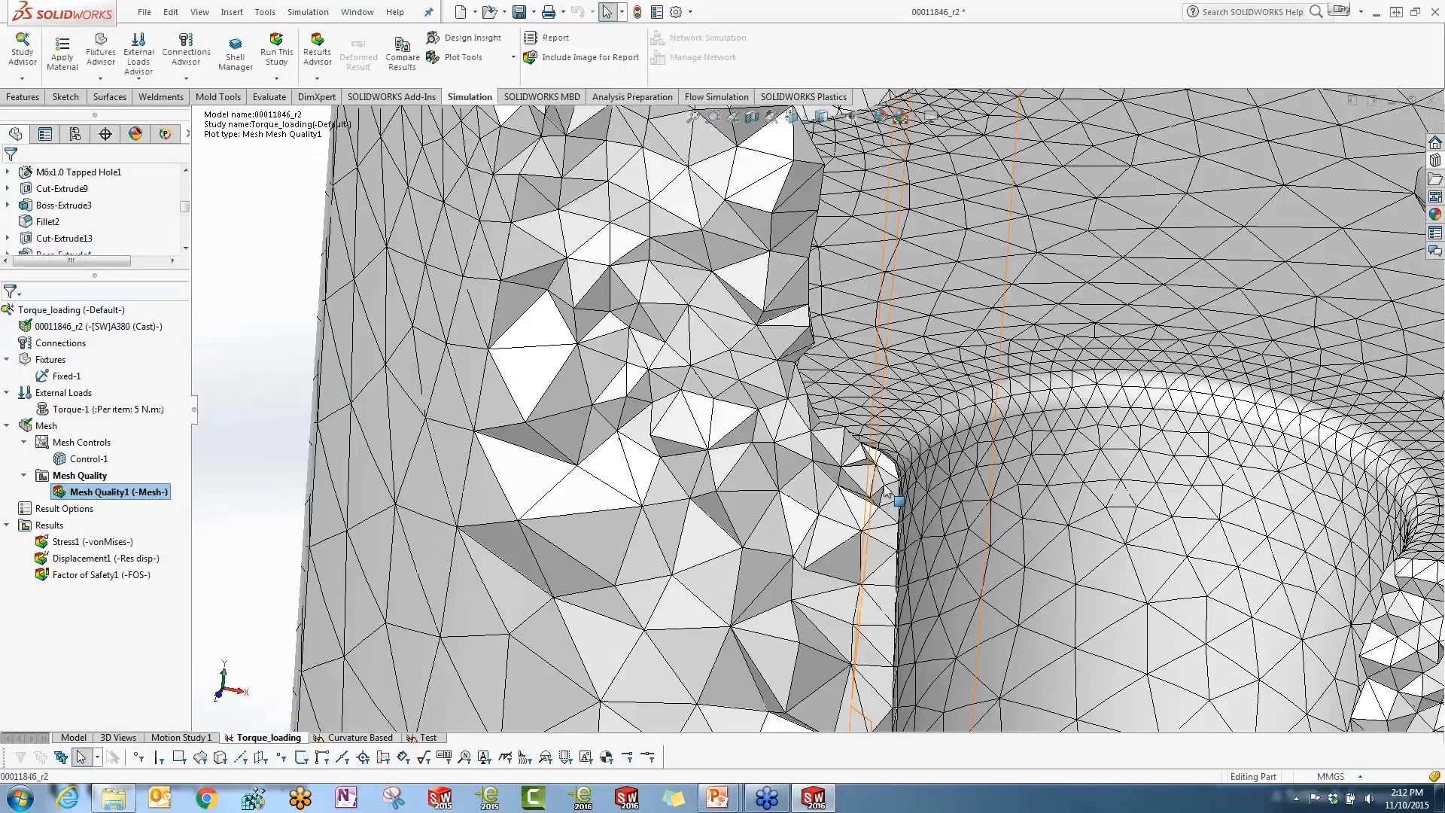
scroll(824, 423, up, 4)
Hide the Mesh Quality1 plot to return to the plain housing model
right_click(160, 491)
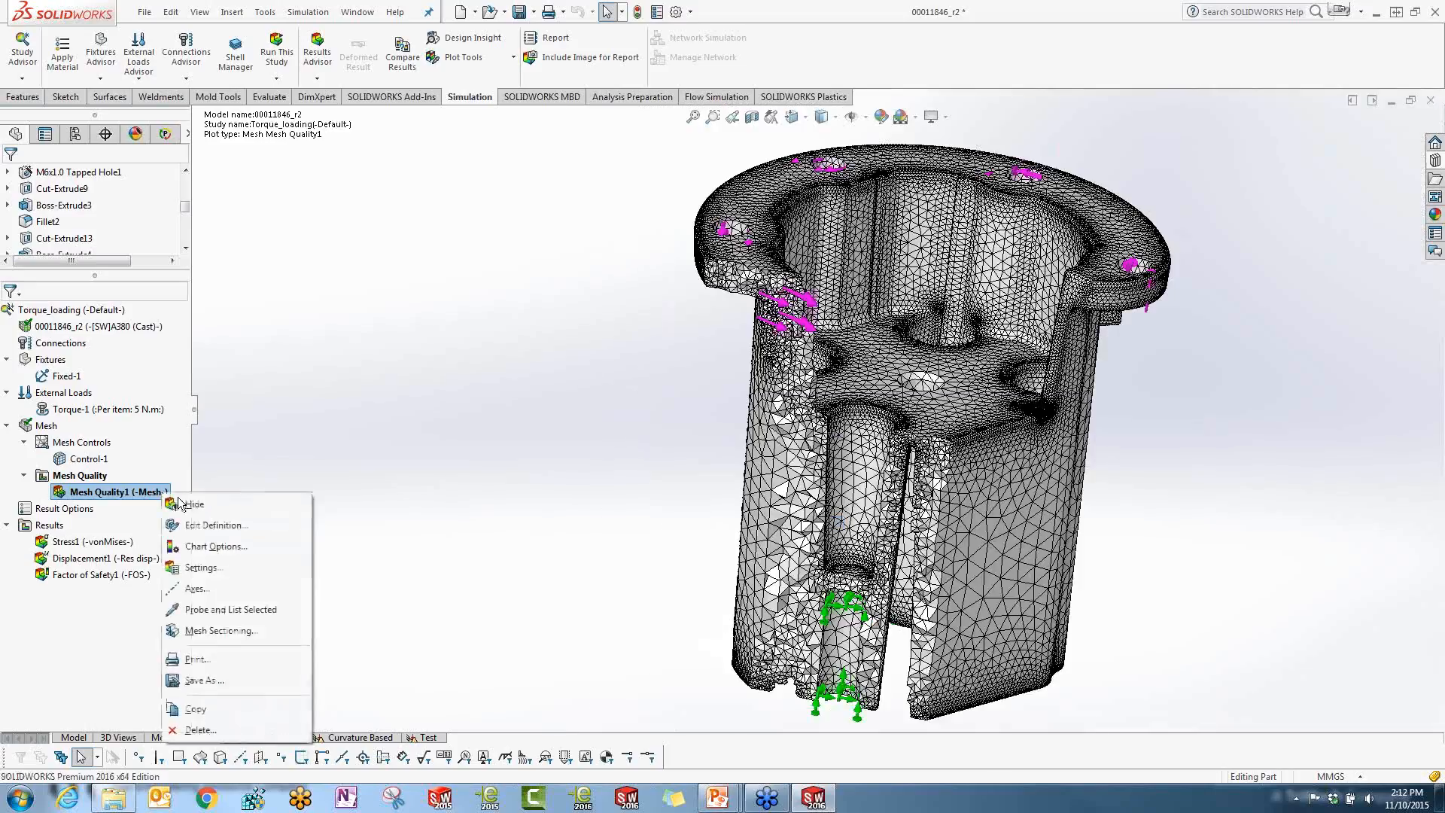
click(198, 508)
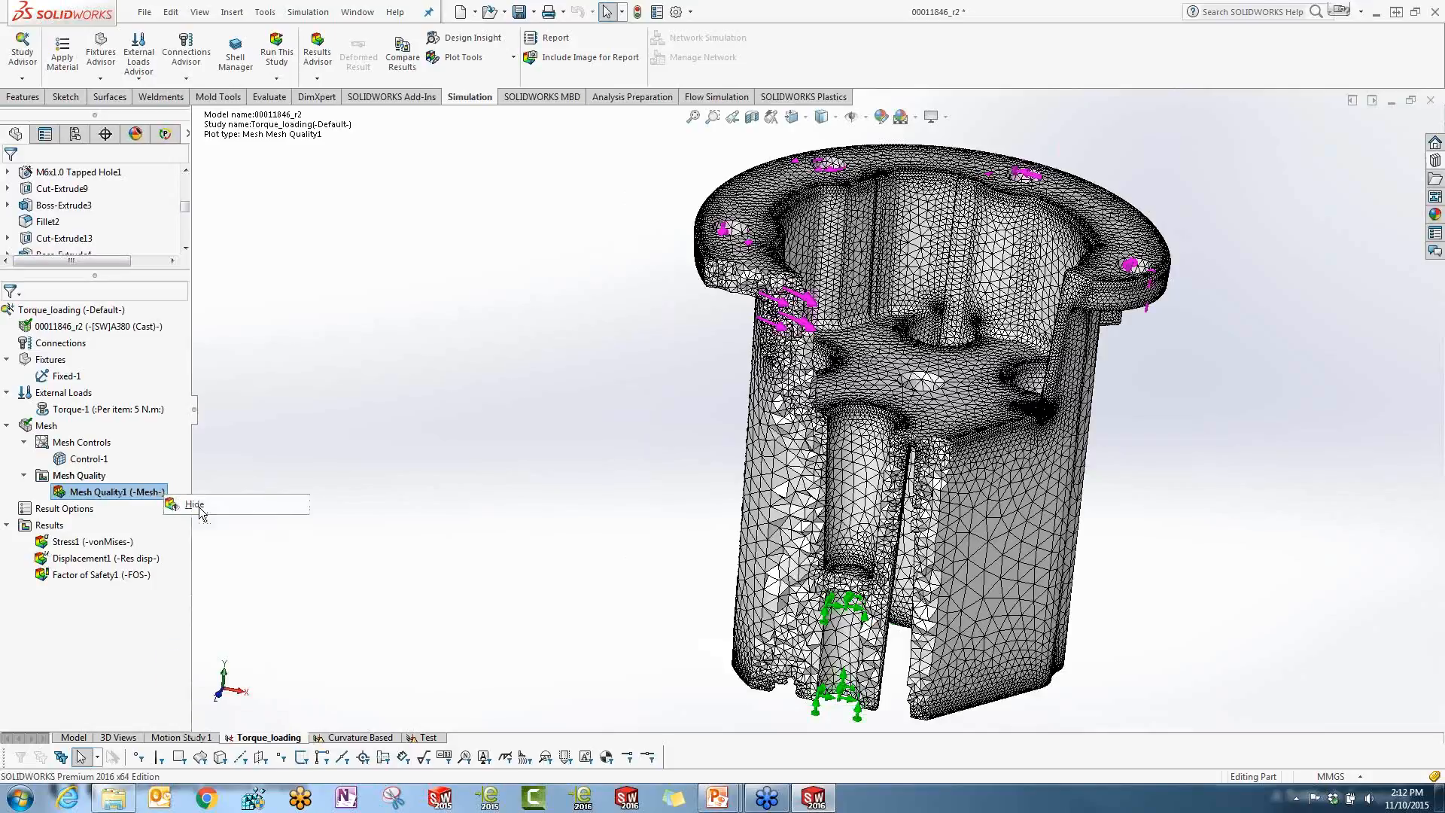
middle_drag(326, 497, 848, 671)
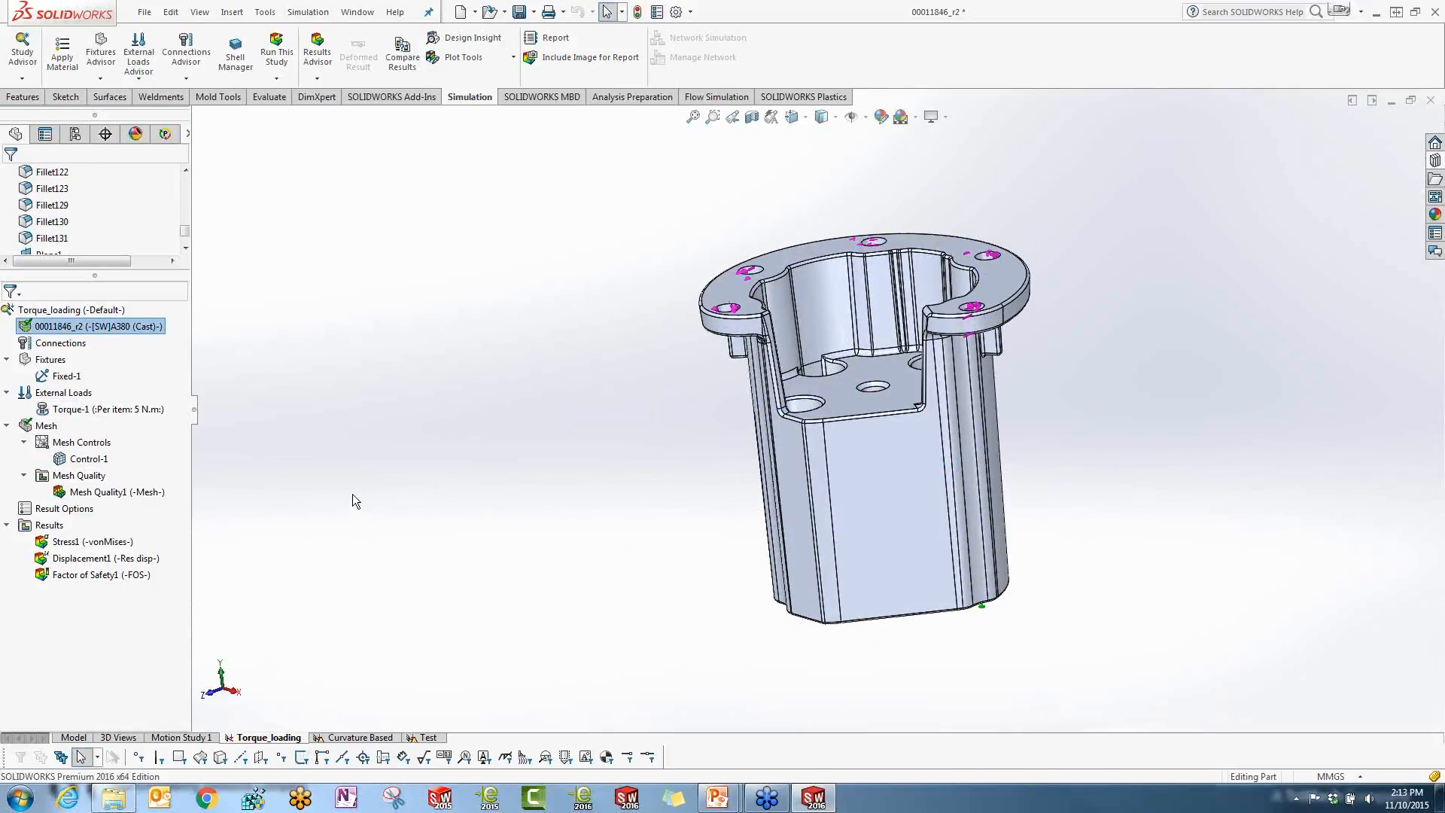
Display the Stress1 von Mises plot on the housing and view the cut-out side
click(104, 542)
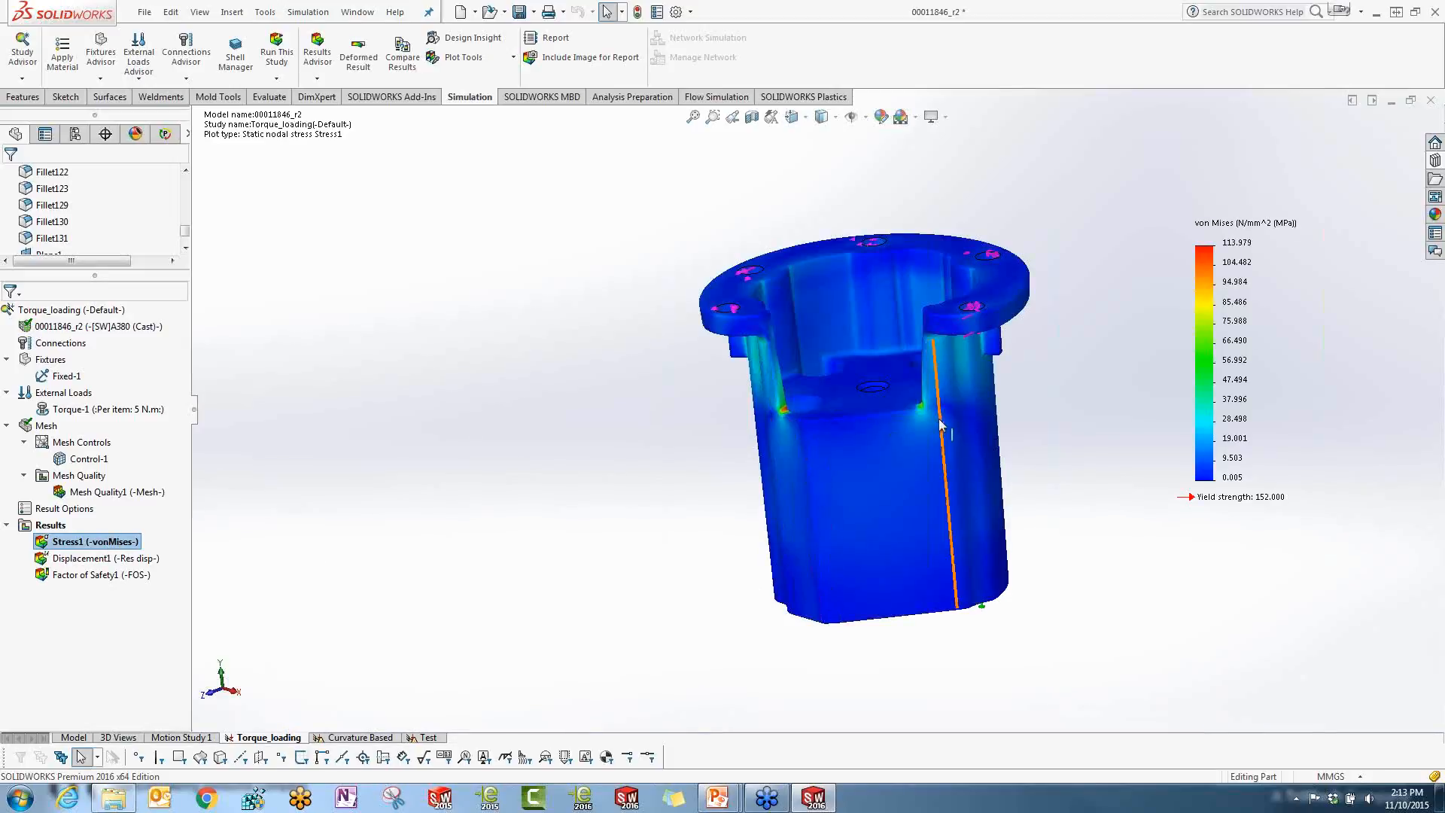
scroll(938, 420, down, 5)
scroll(956, 437, up, 5)
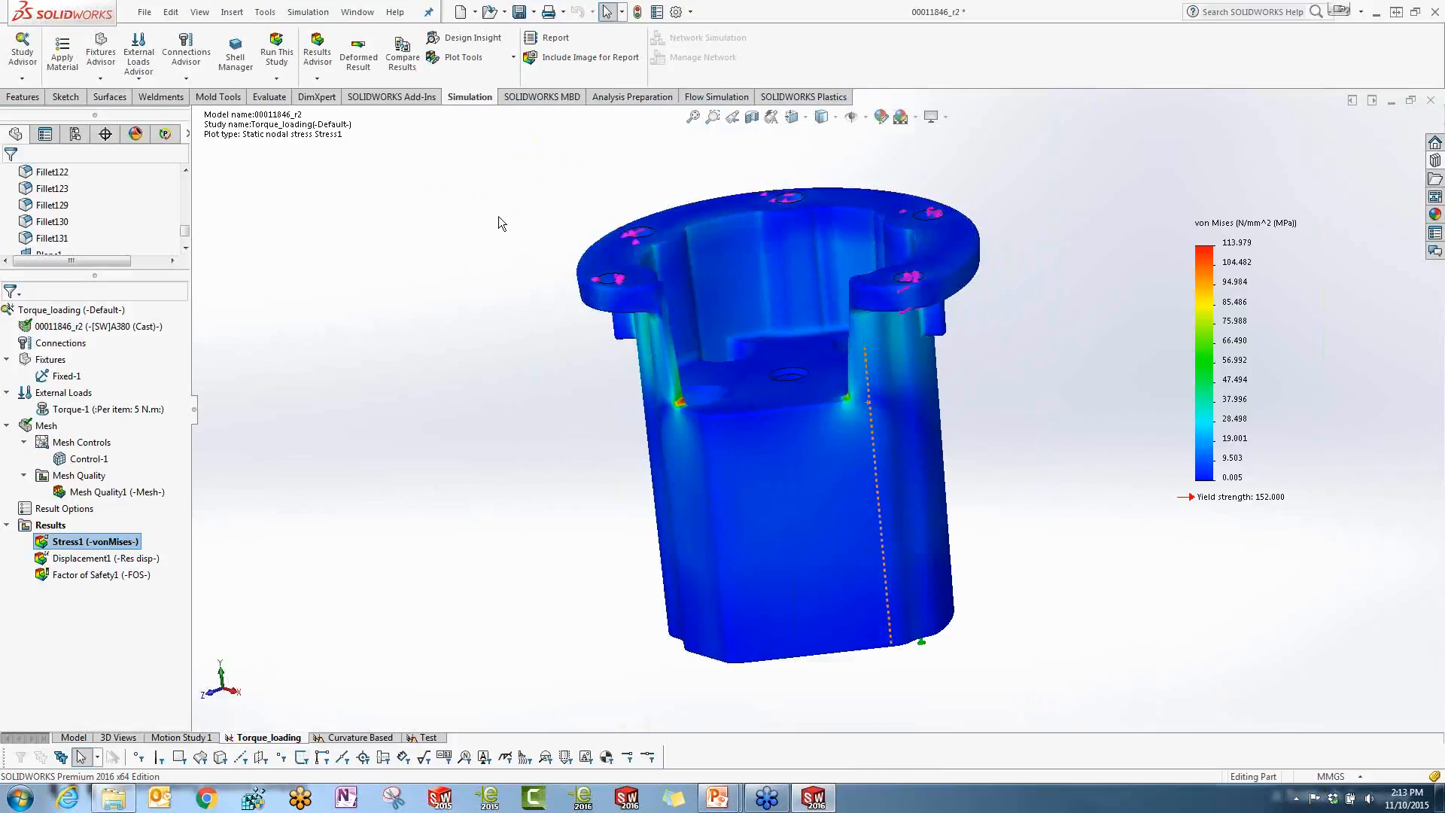
mouse_move(1042, 404)
middle_down()
mouse_move(1061, 413)
mouse_move(1073, 377)
mouse_move(1055, 387)
middle_up()
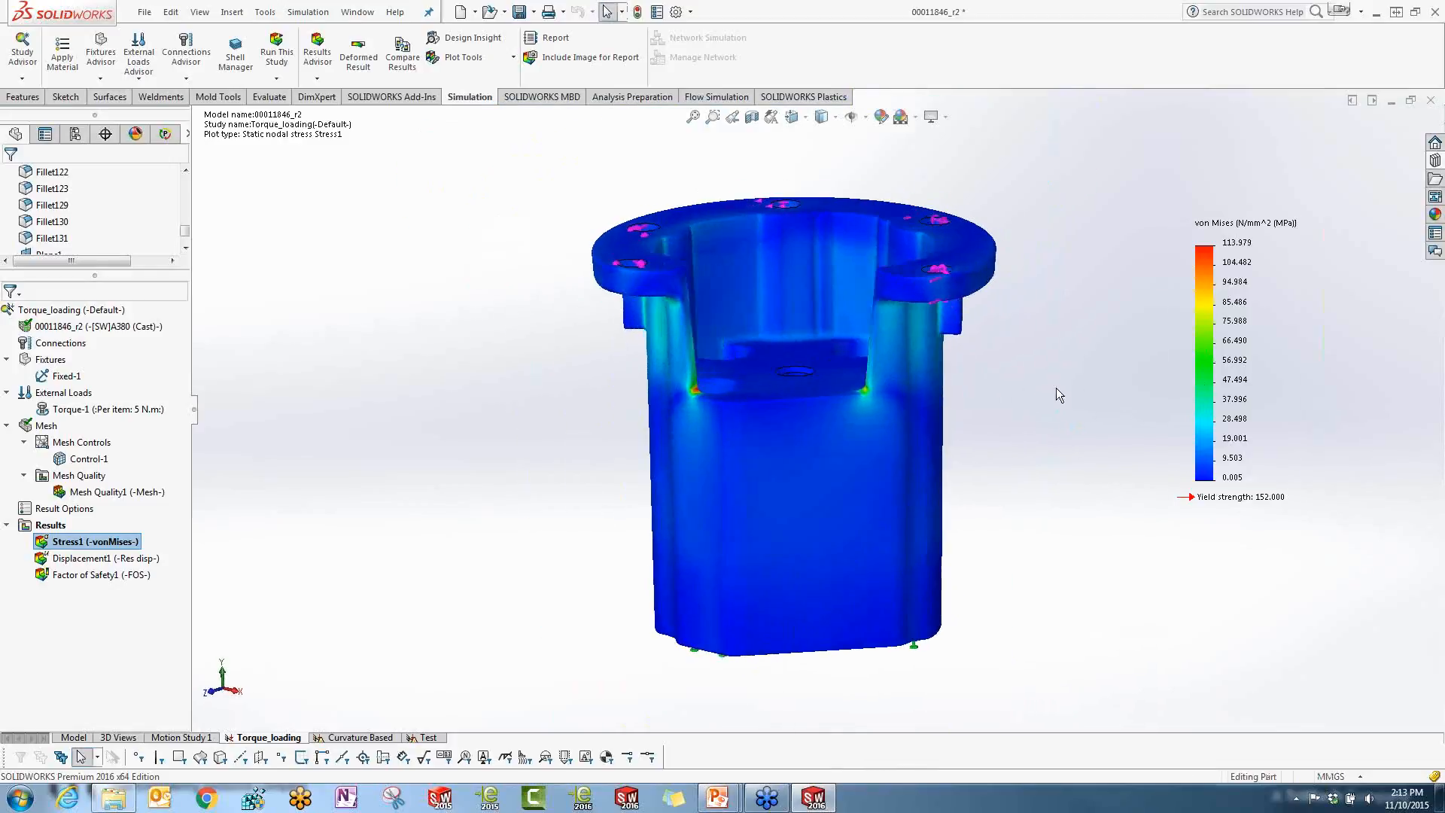
Overlay the mesh edges on the von Mises plot and inspect the stress concentration at the cut-out's corner fillet
right_click(1197, 377)
click(1225, 434)
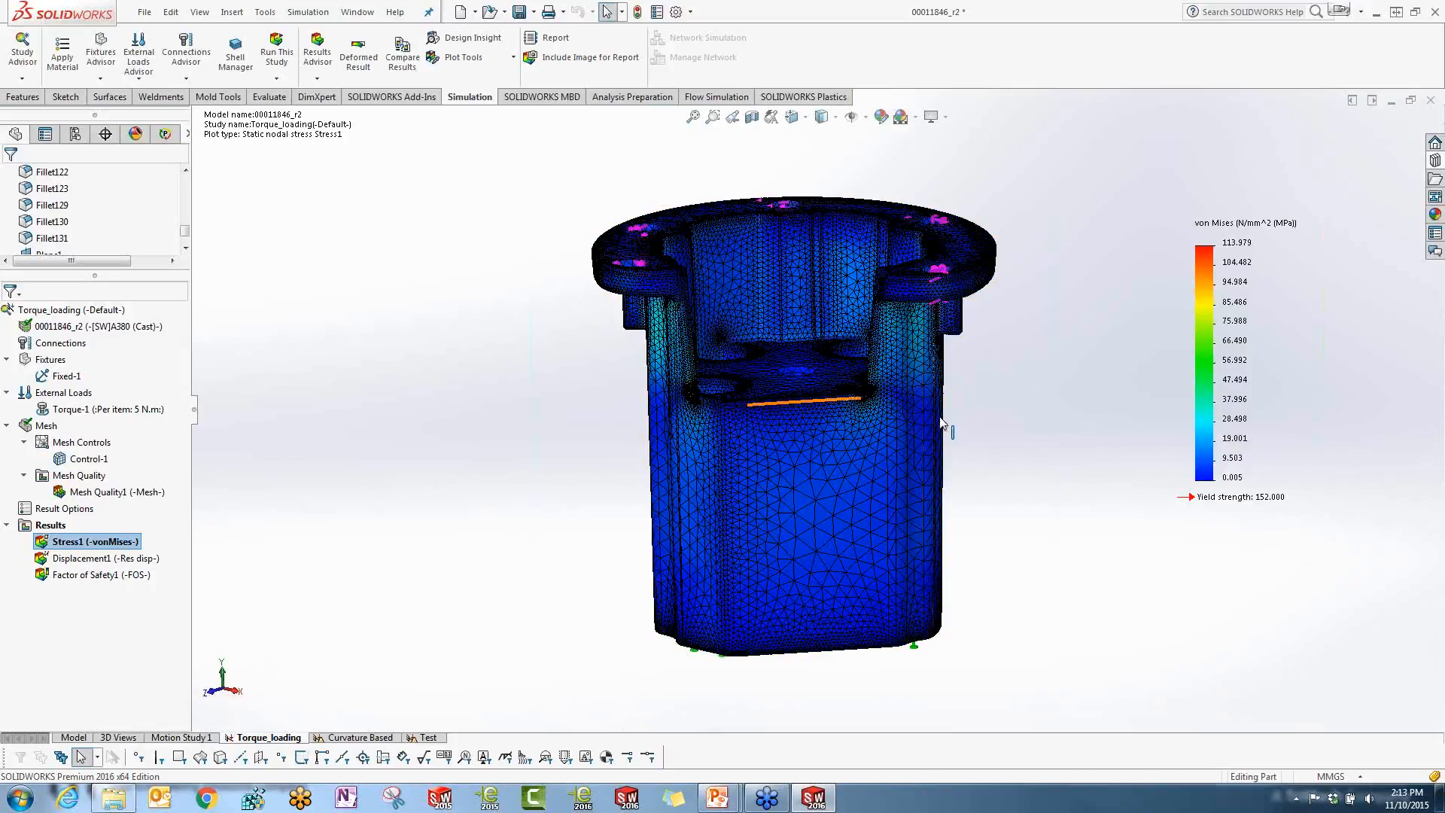
scroll(761, 383, down, 2)
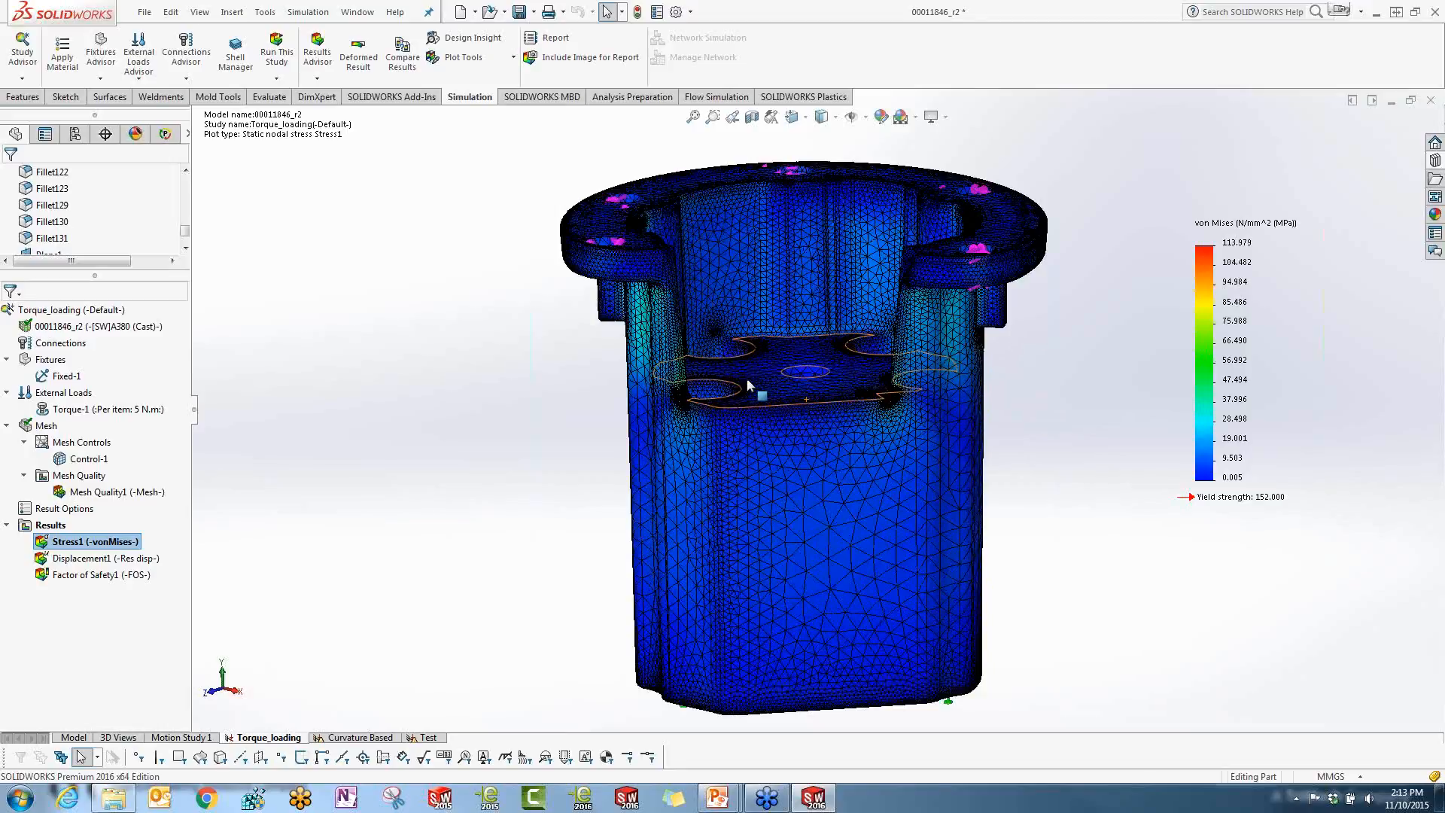
scroll(749, 385, down, 3)
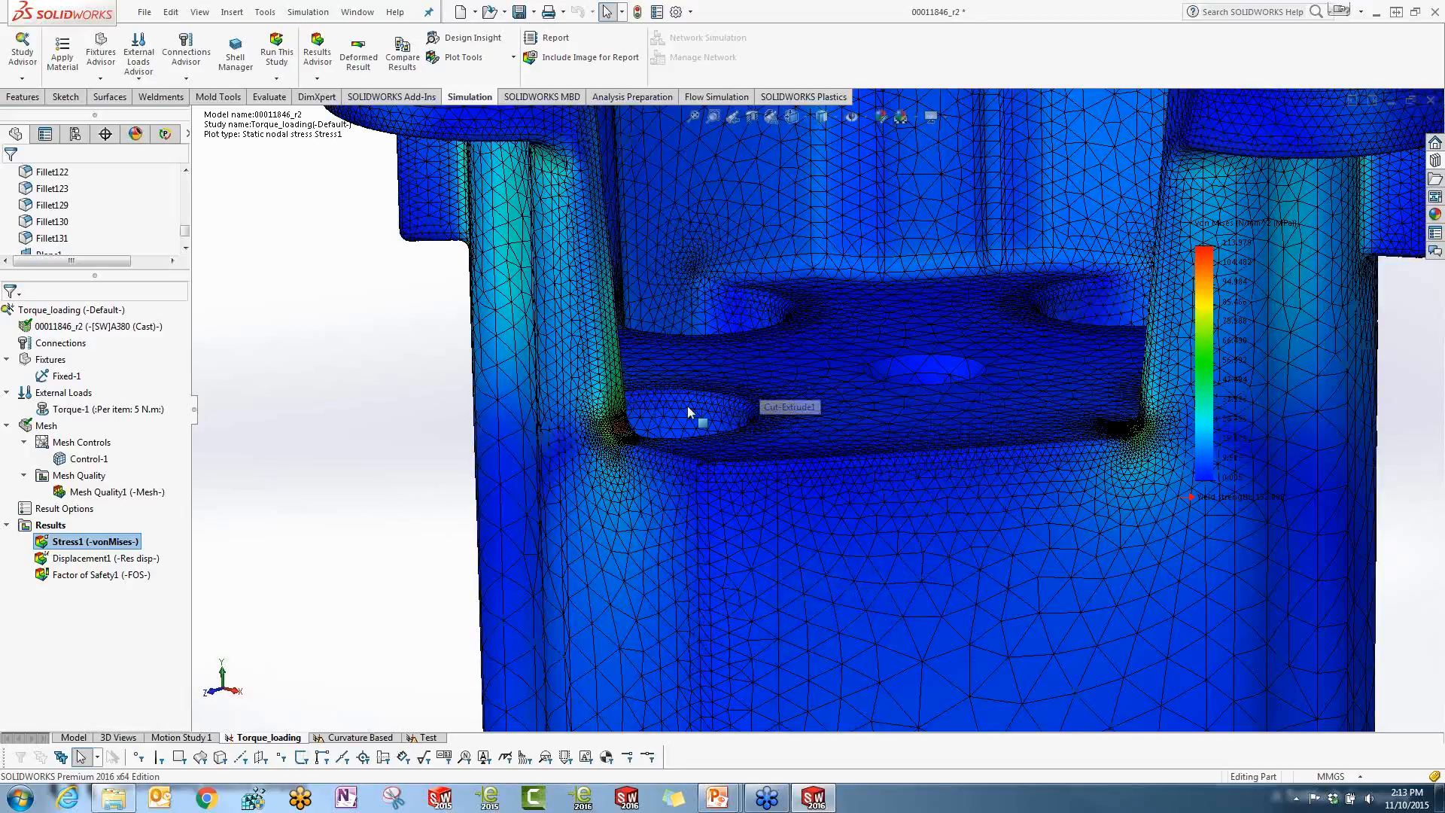
scroll(796, 496, down, 4)
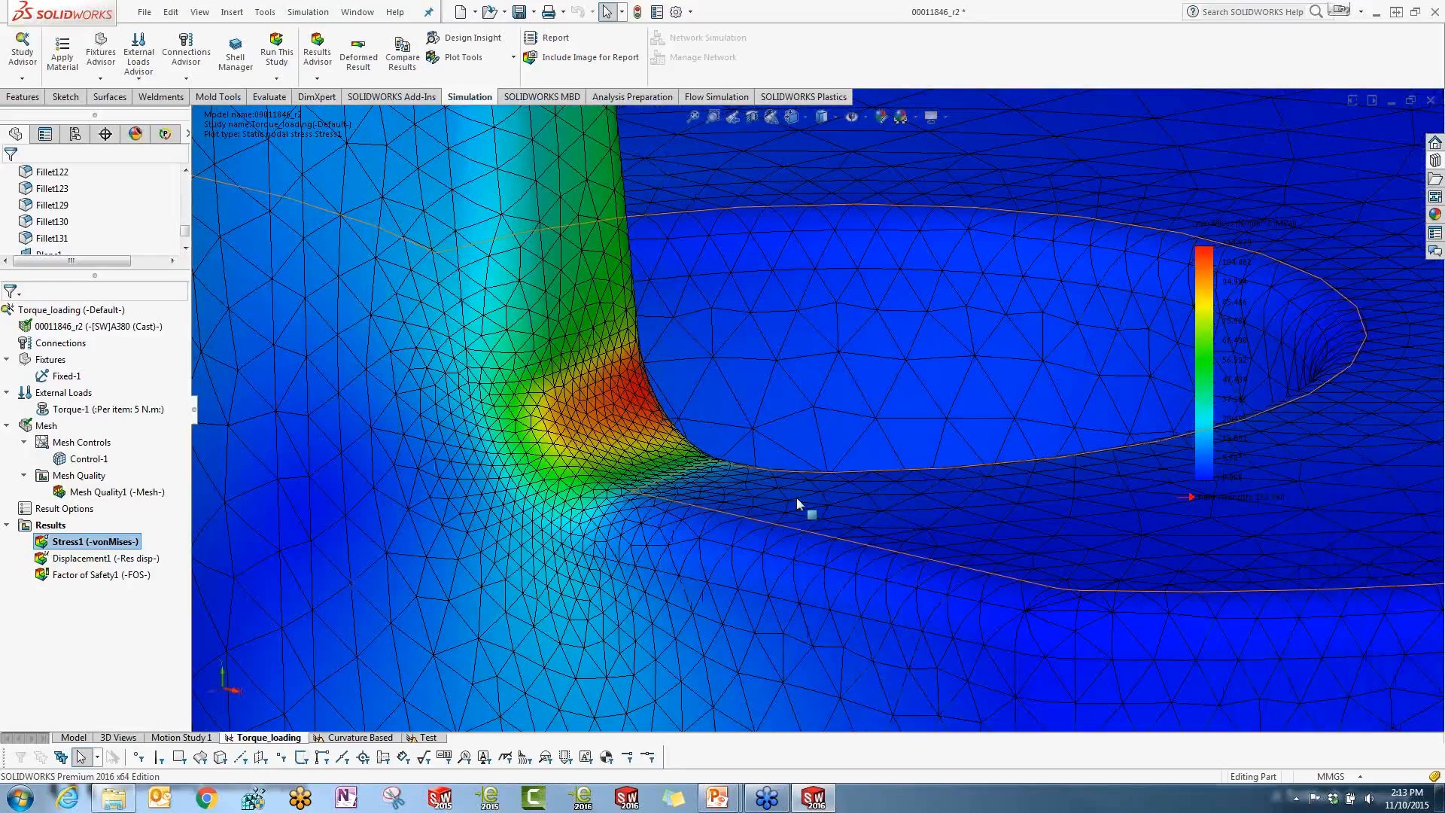
scroll(796, 496, up, 3)
key(f)
Apply mesh sectioning to the Stress1 plot along the Front Plane, moving the plane to cut near the cut-out's corner fillet
right_click(100, 542)
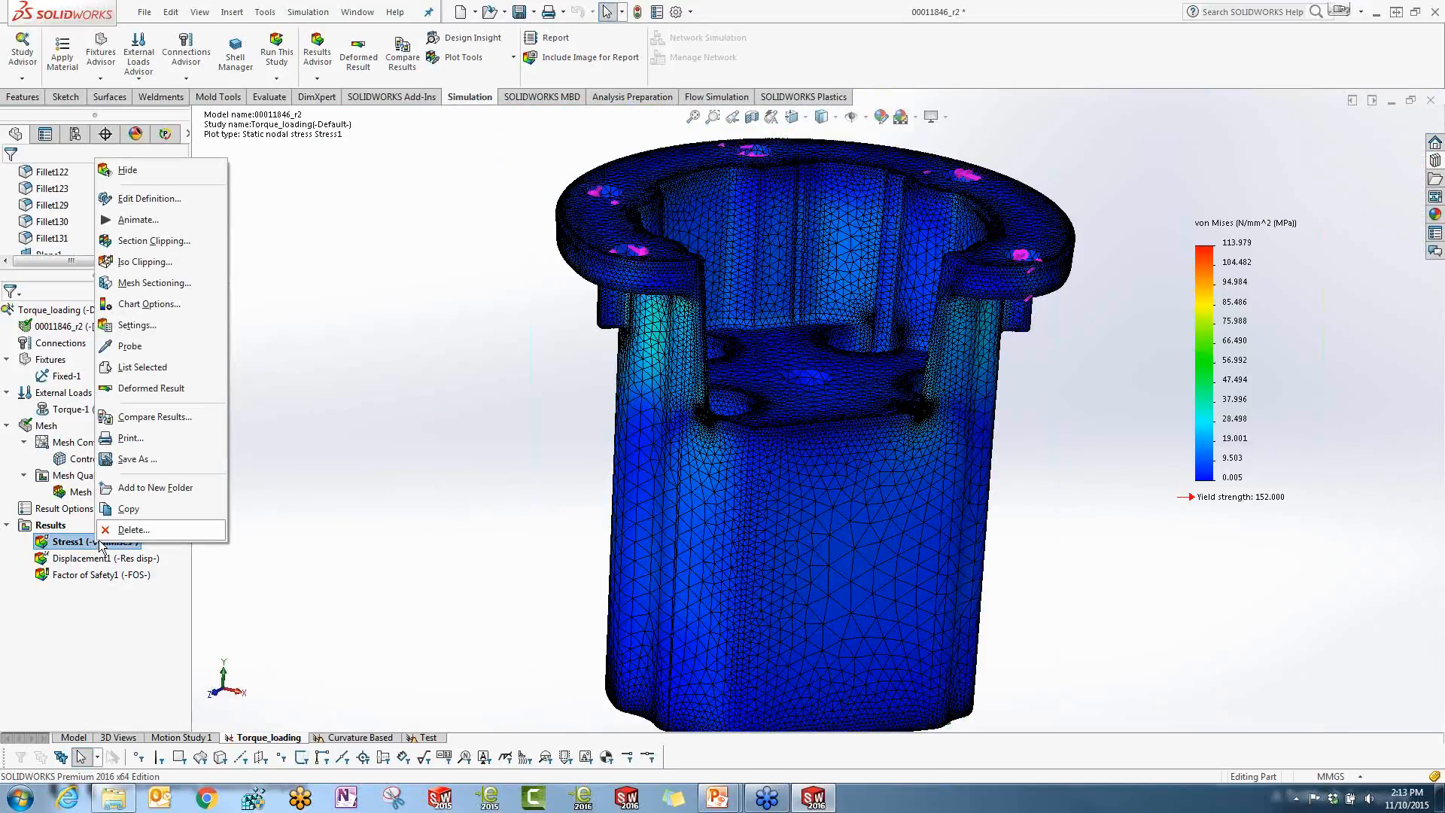
click(144, 283)
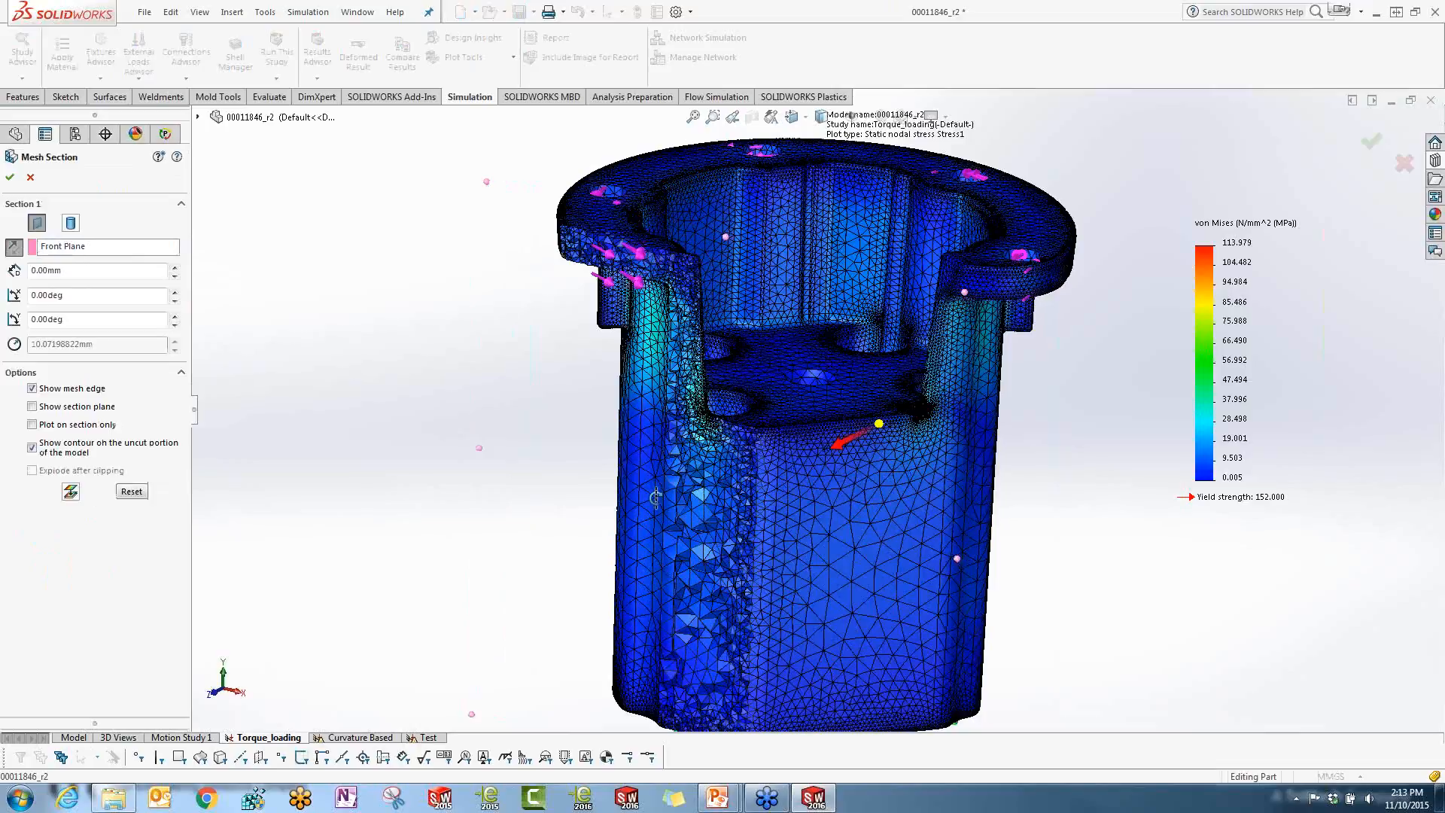
middle_drag(654, 497, 724, 472)
drag(724, 472, 472, 432)
drag(735, 444, 715, 470)
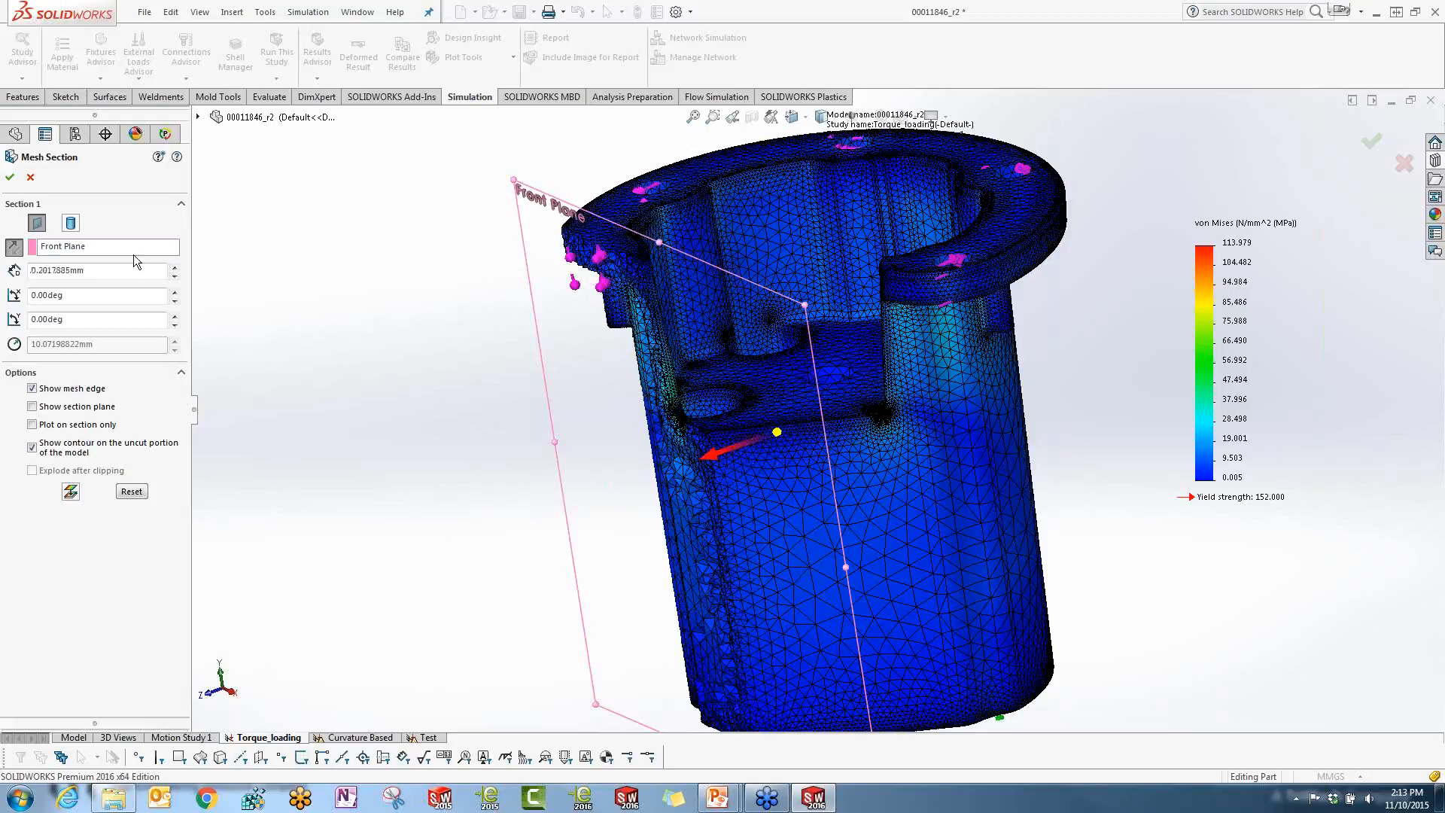
click(10, 179)
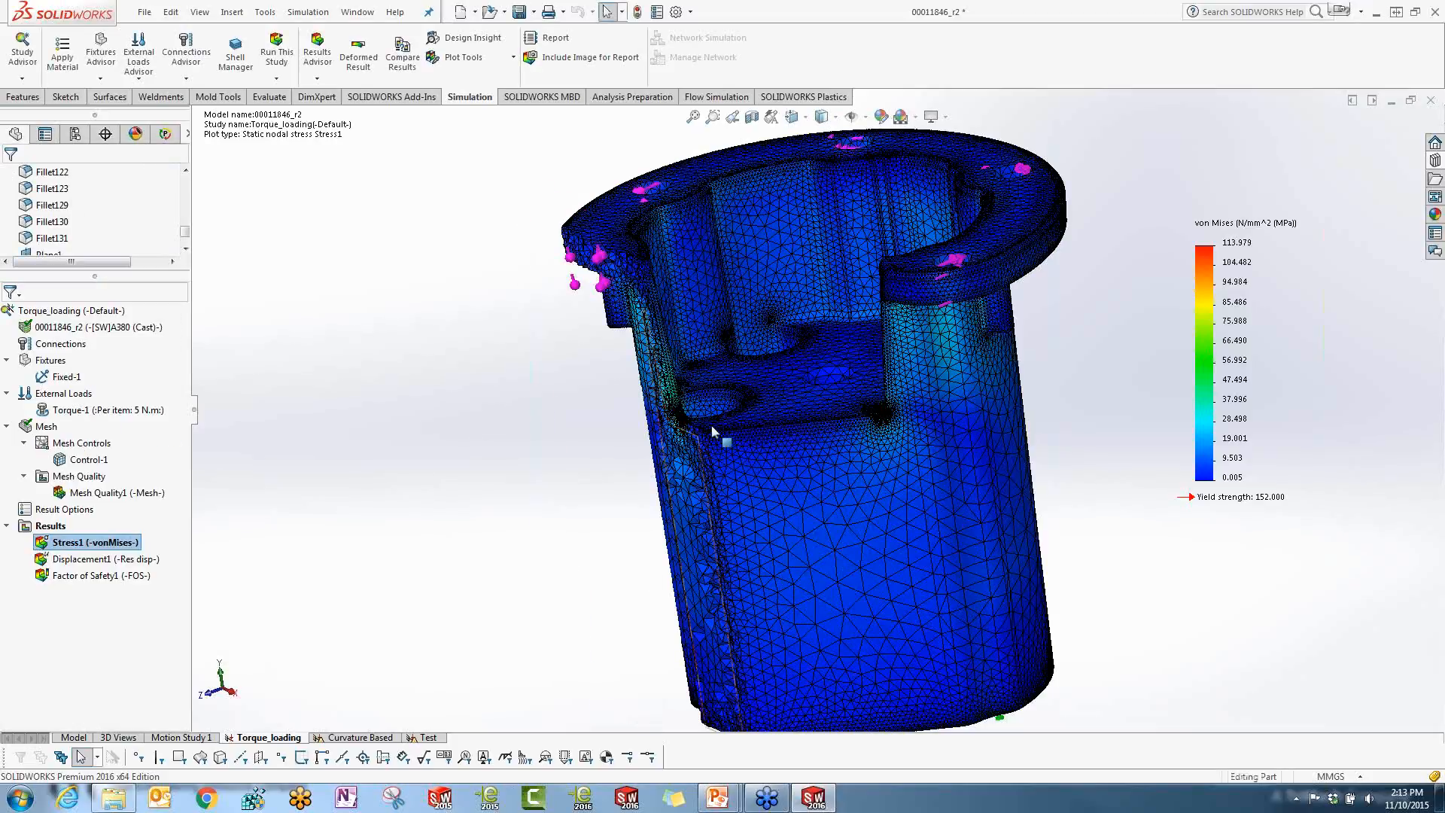
Examine the sectioned stress plot at the corner fillet for how stress spreads through the interior elements
scroll(711, 424, down, 3)
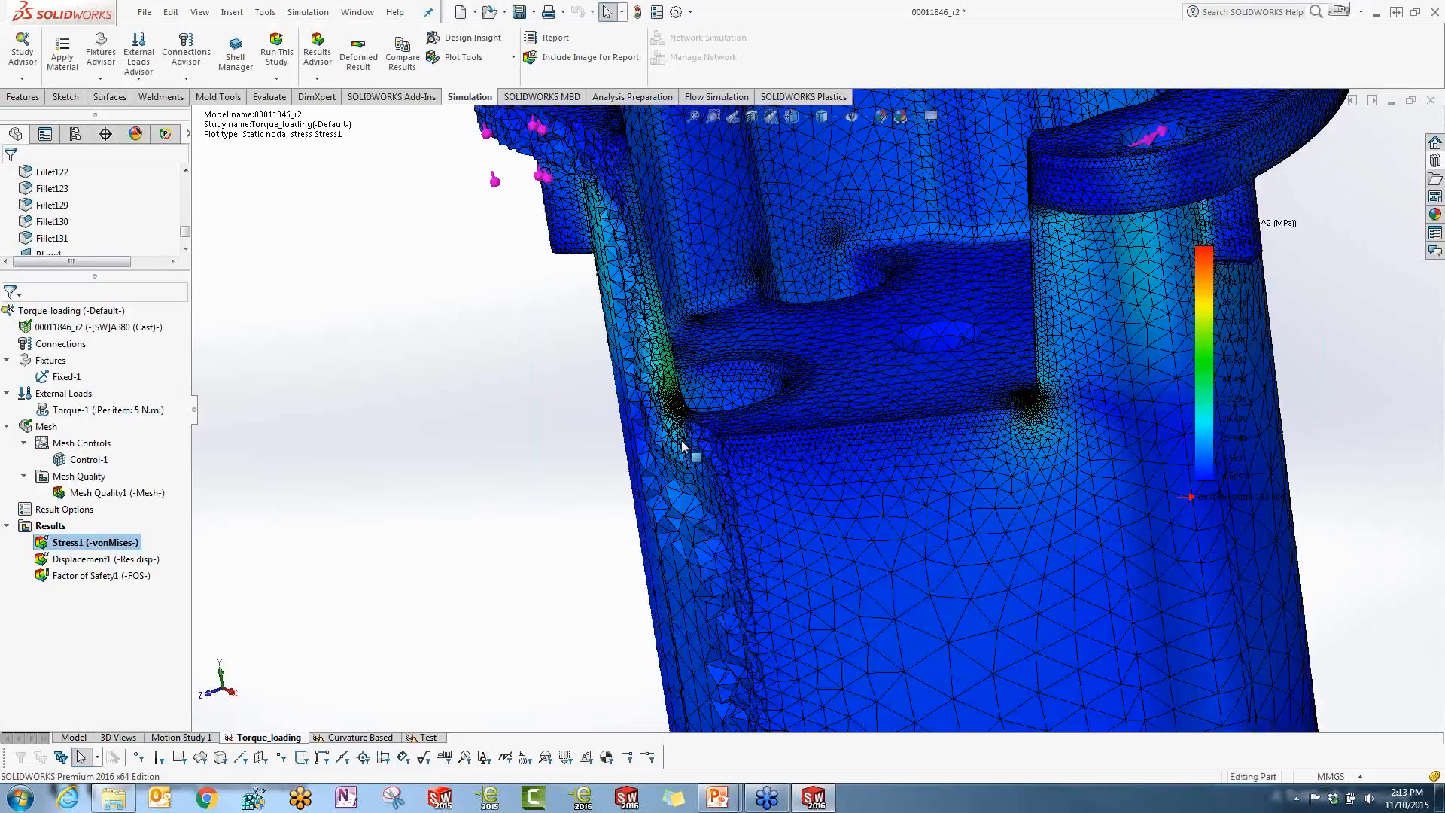
scroll(682, 446, down, 5)
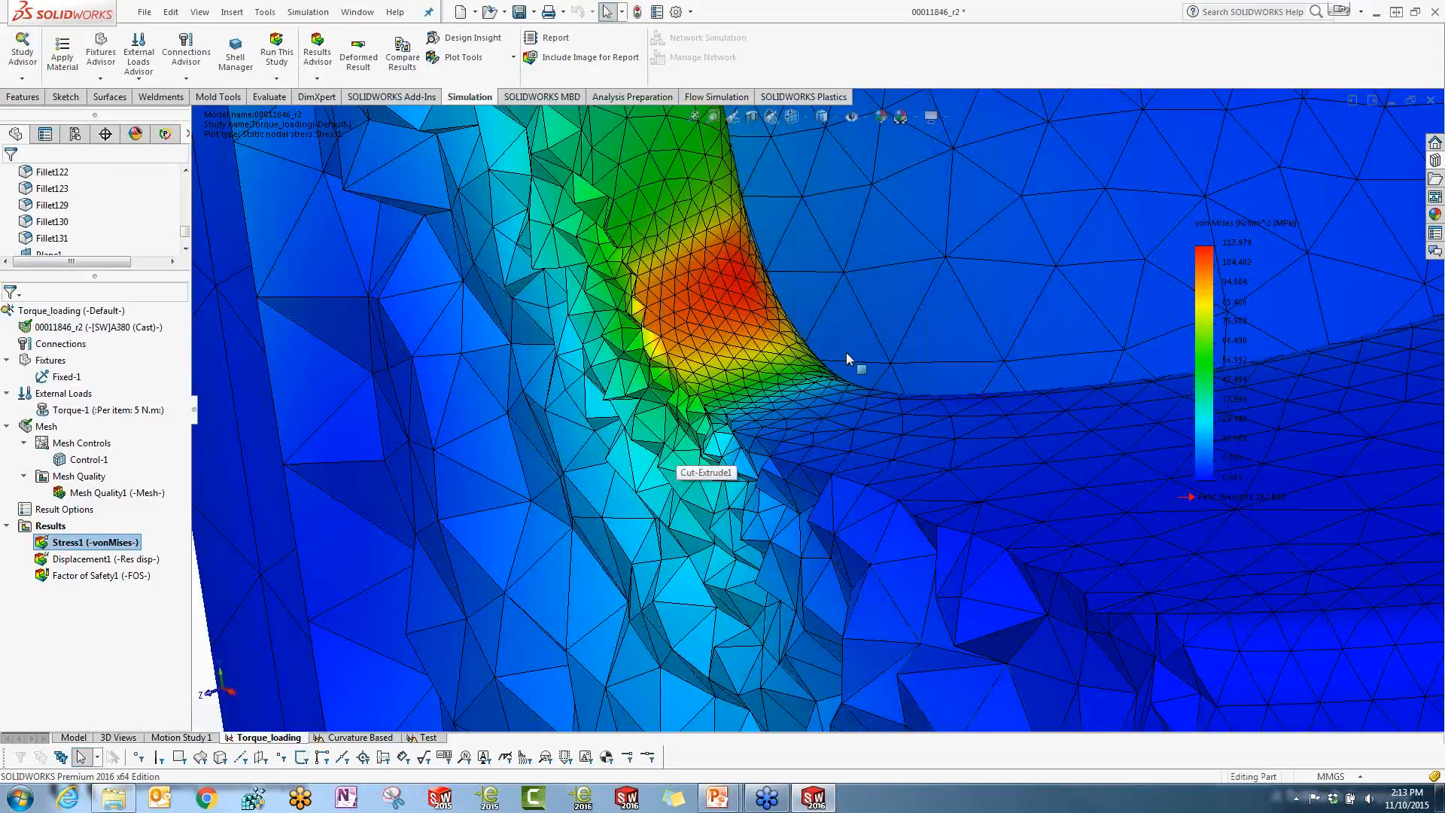
middle_drag(846, 352, 656, 418)
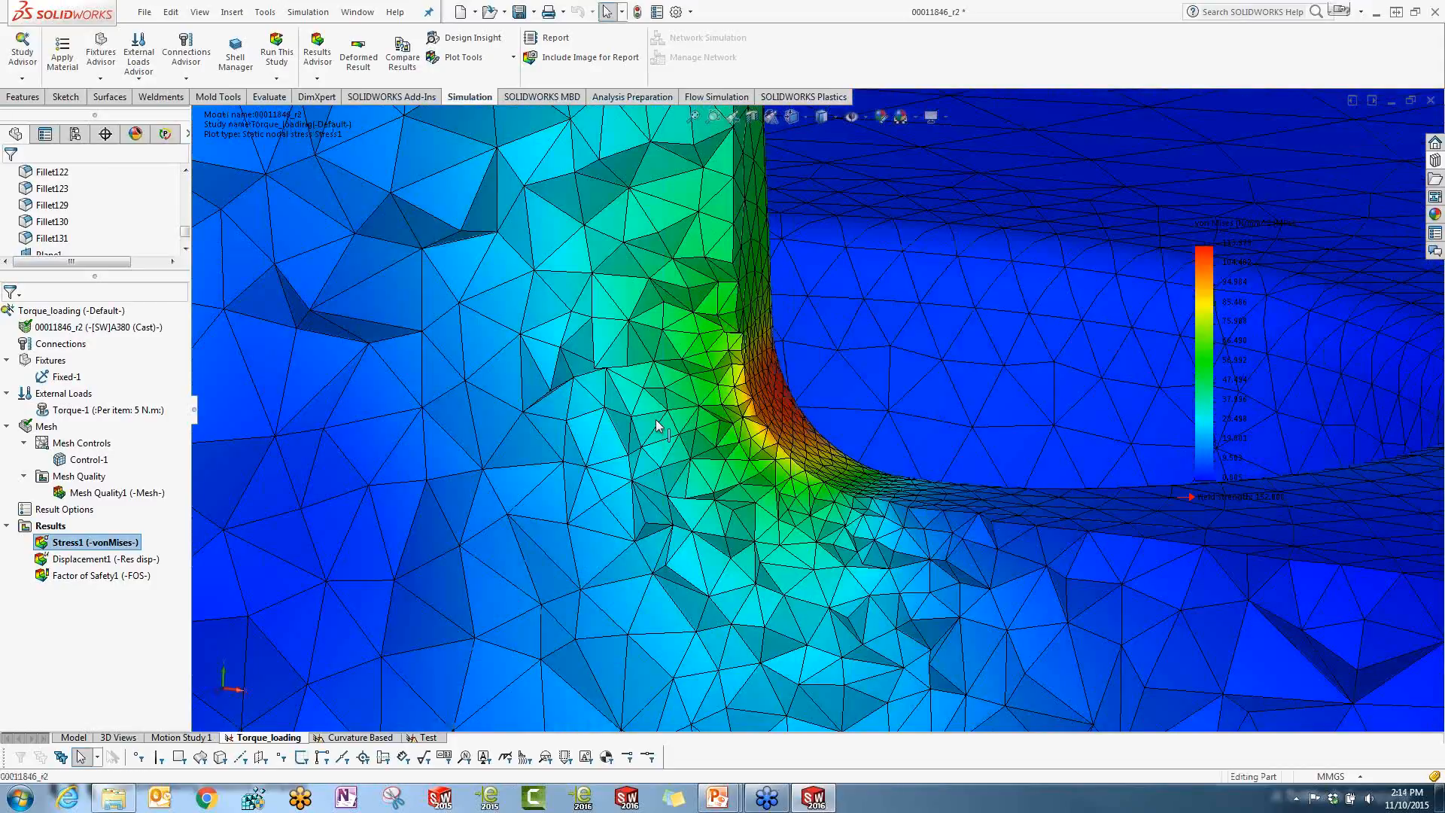
scroll(656, 420, down, 1)
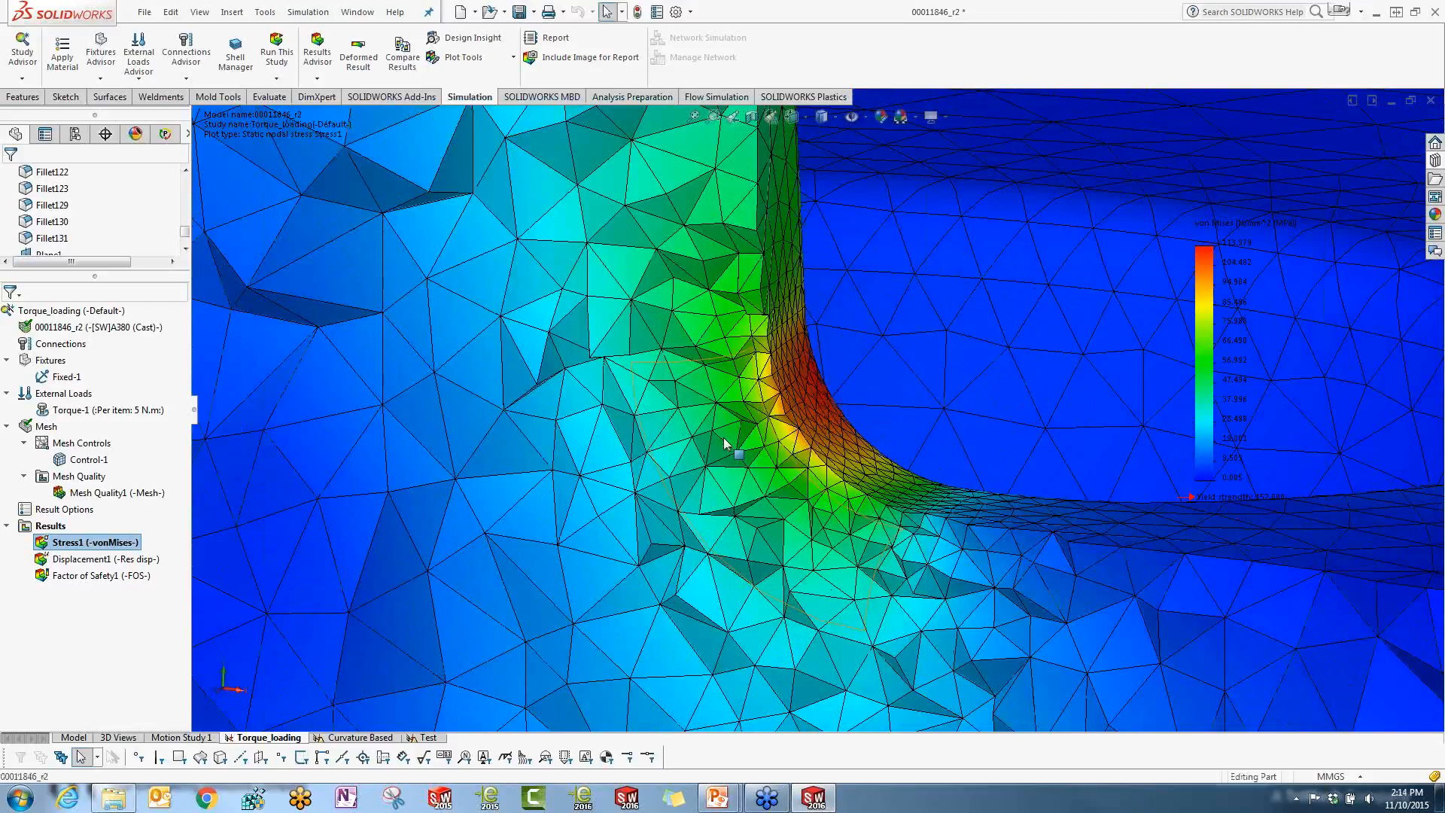
middle_drag(725, 444, 753, 508)
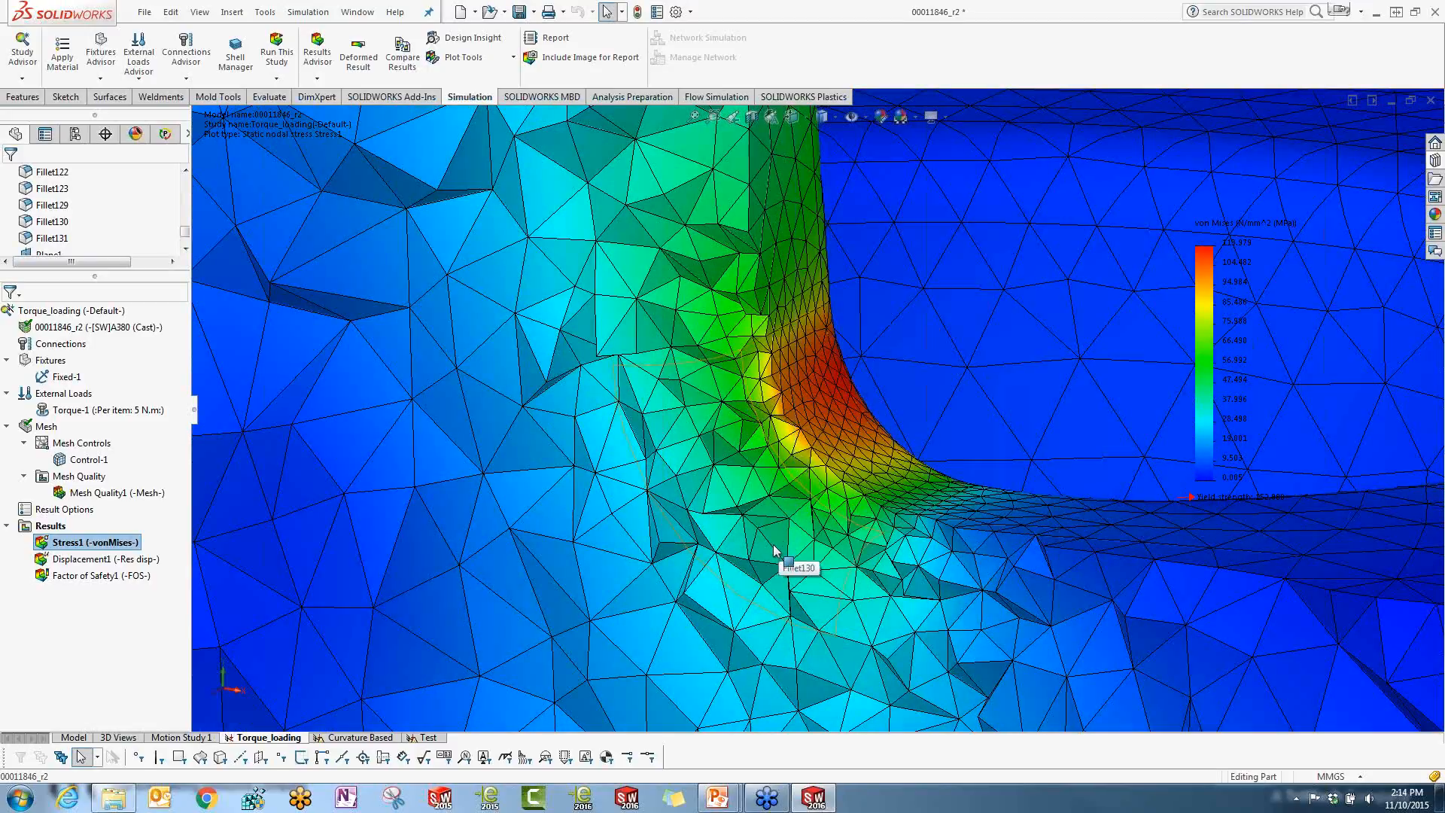
scroll(774, 551, up, 1)
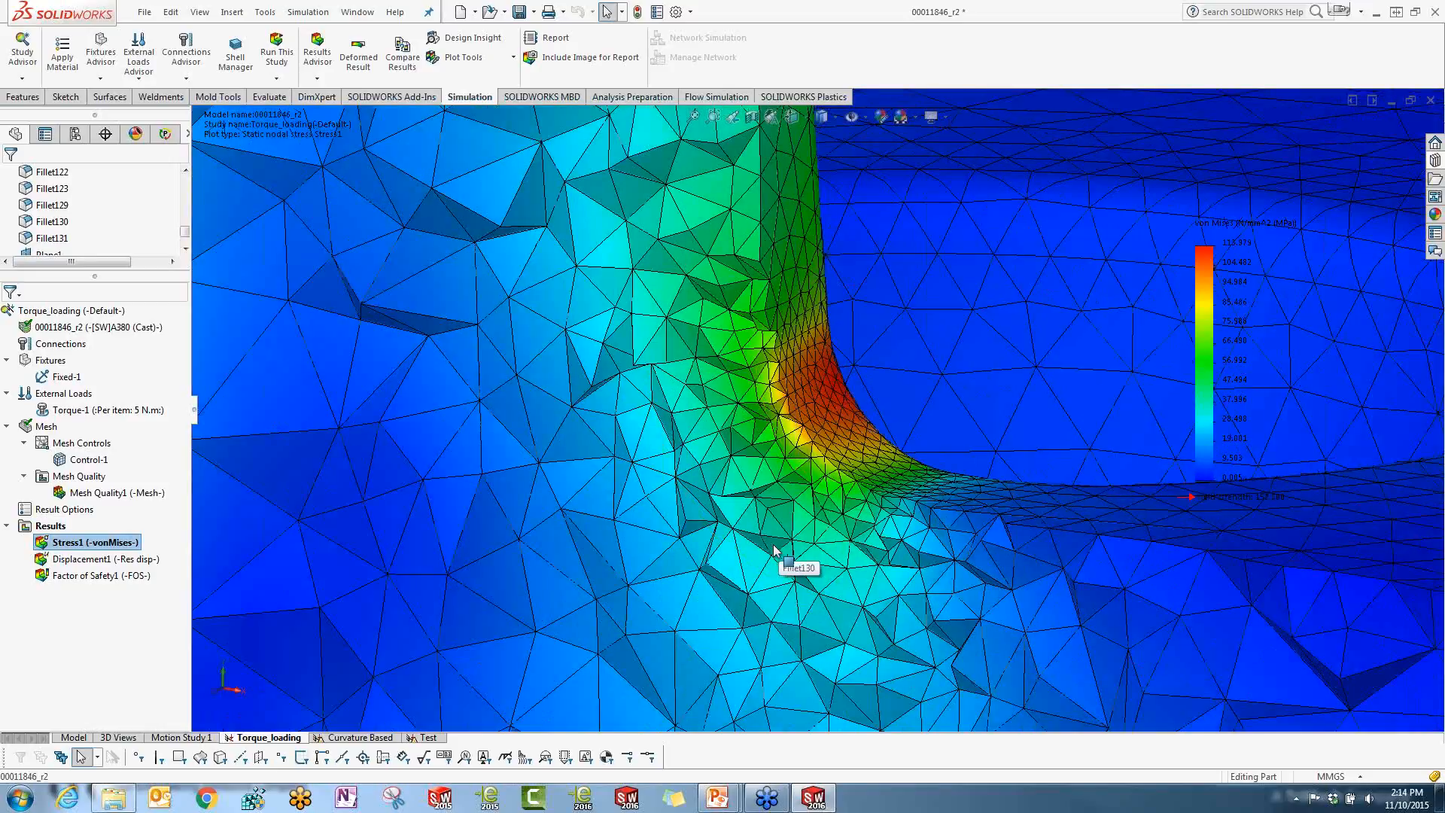
Apply section clipping to the Stress1 plot along the Front Plane with the mesh shown on the section plane
scroll(775, 548, up, 1)
scroll(779, 544, up, 2)
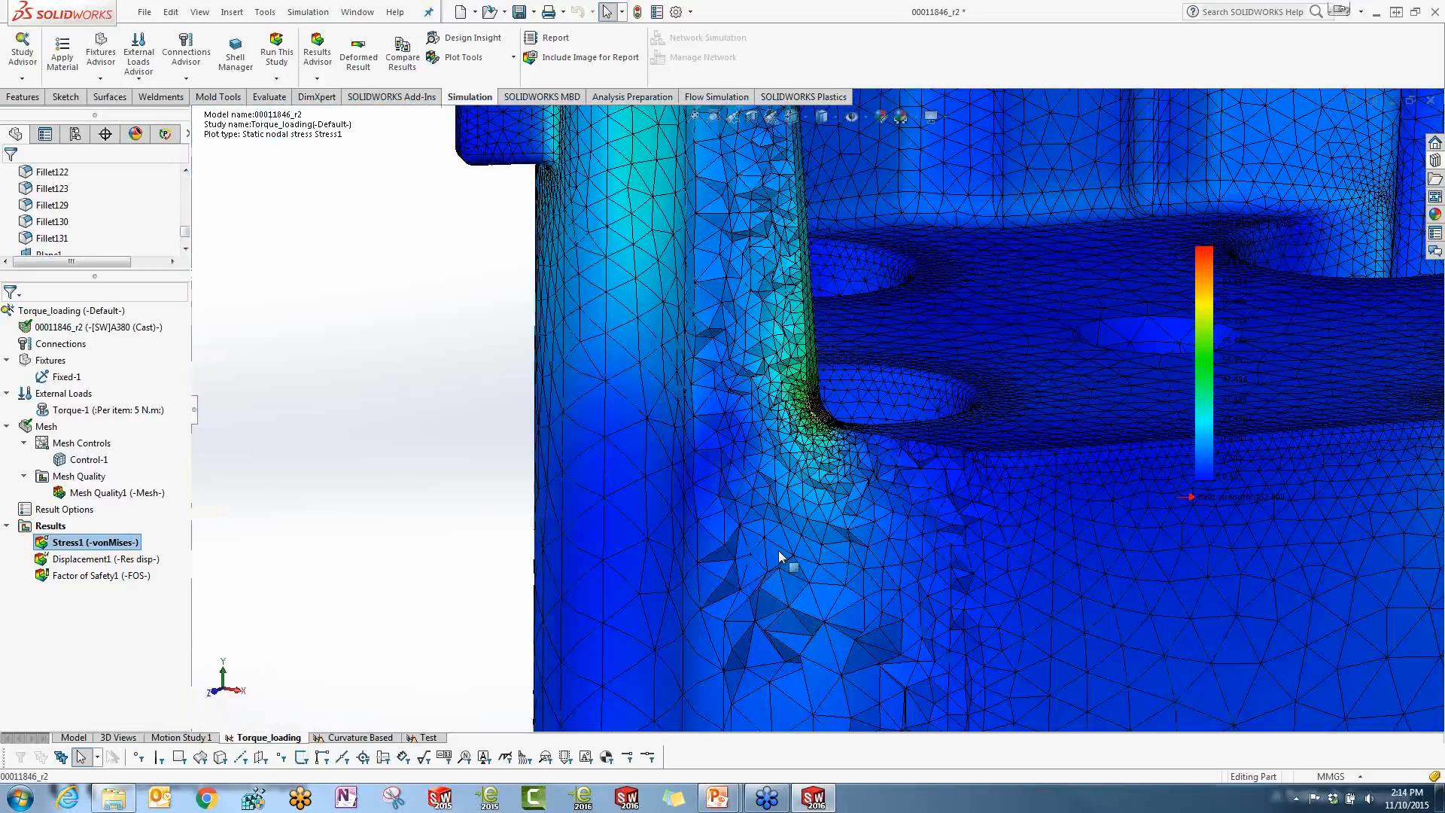
scroll(778, 551, up, 7)
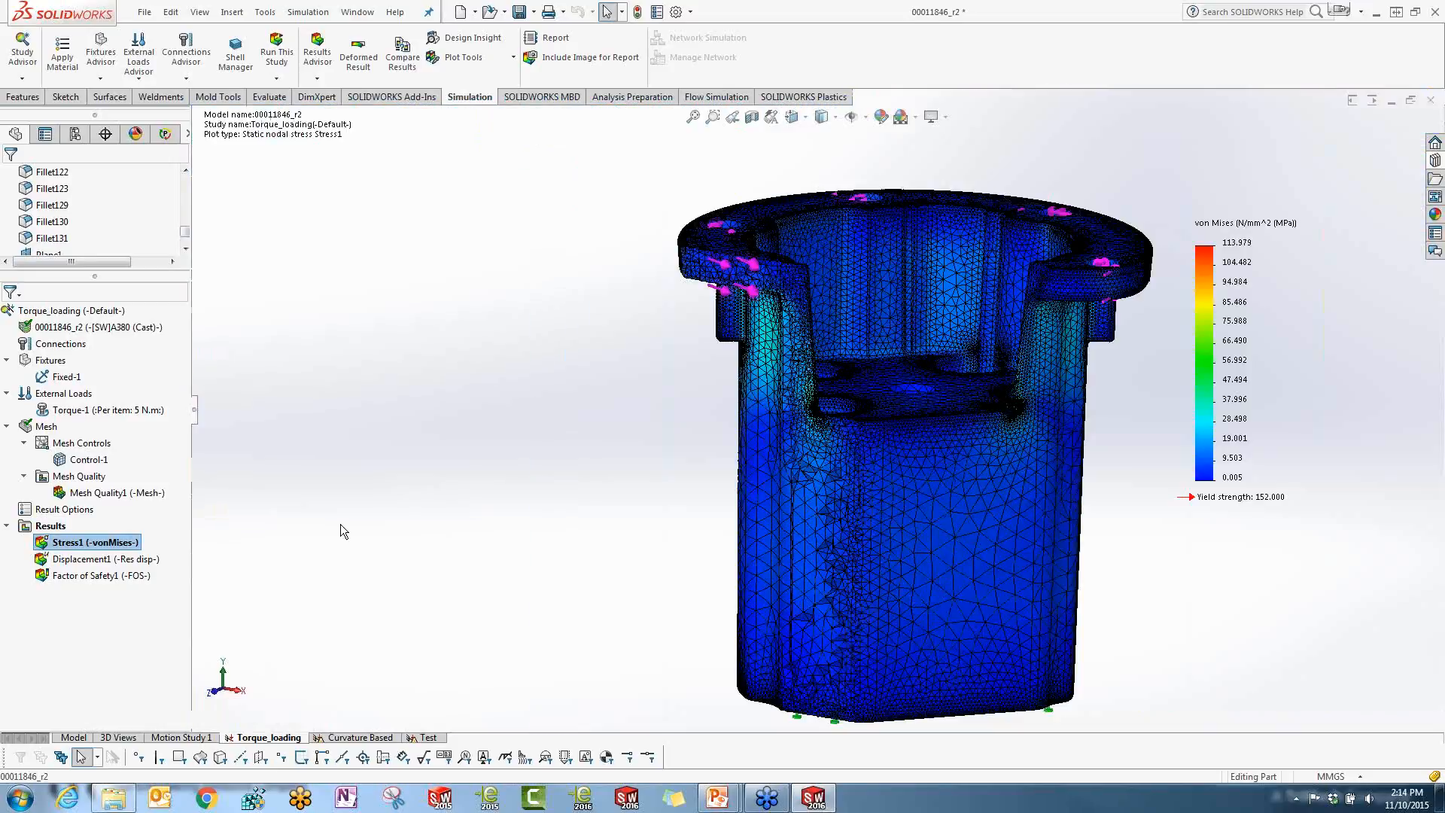
right_click(124, 544)
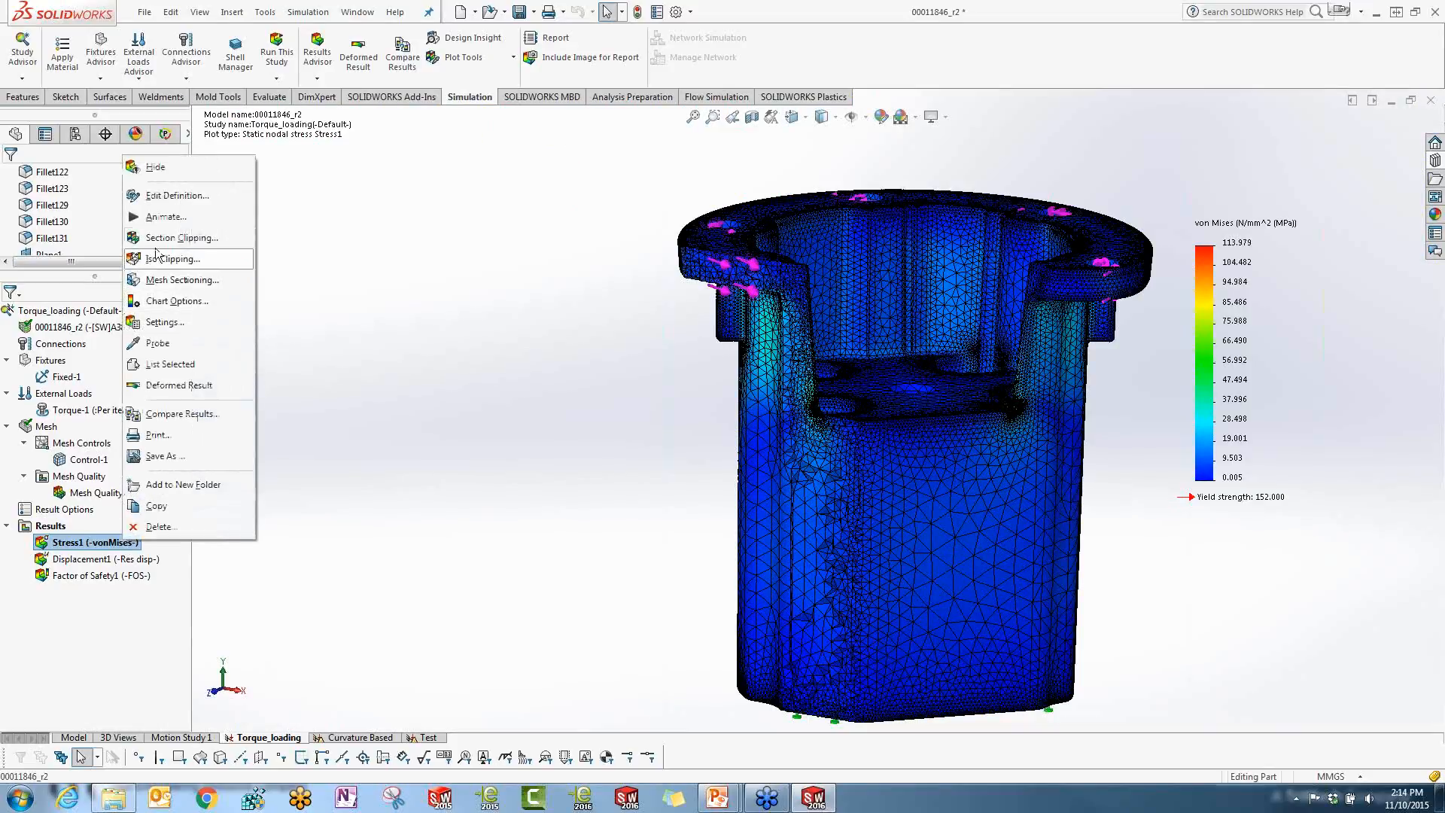
click(155, 240)
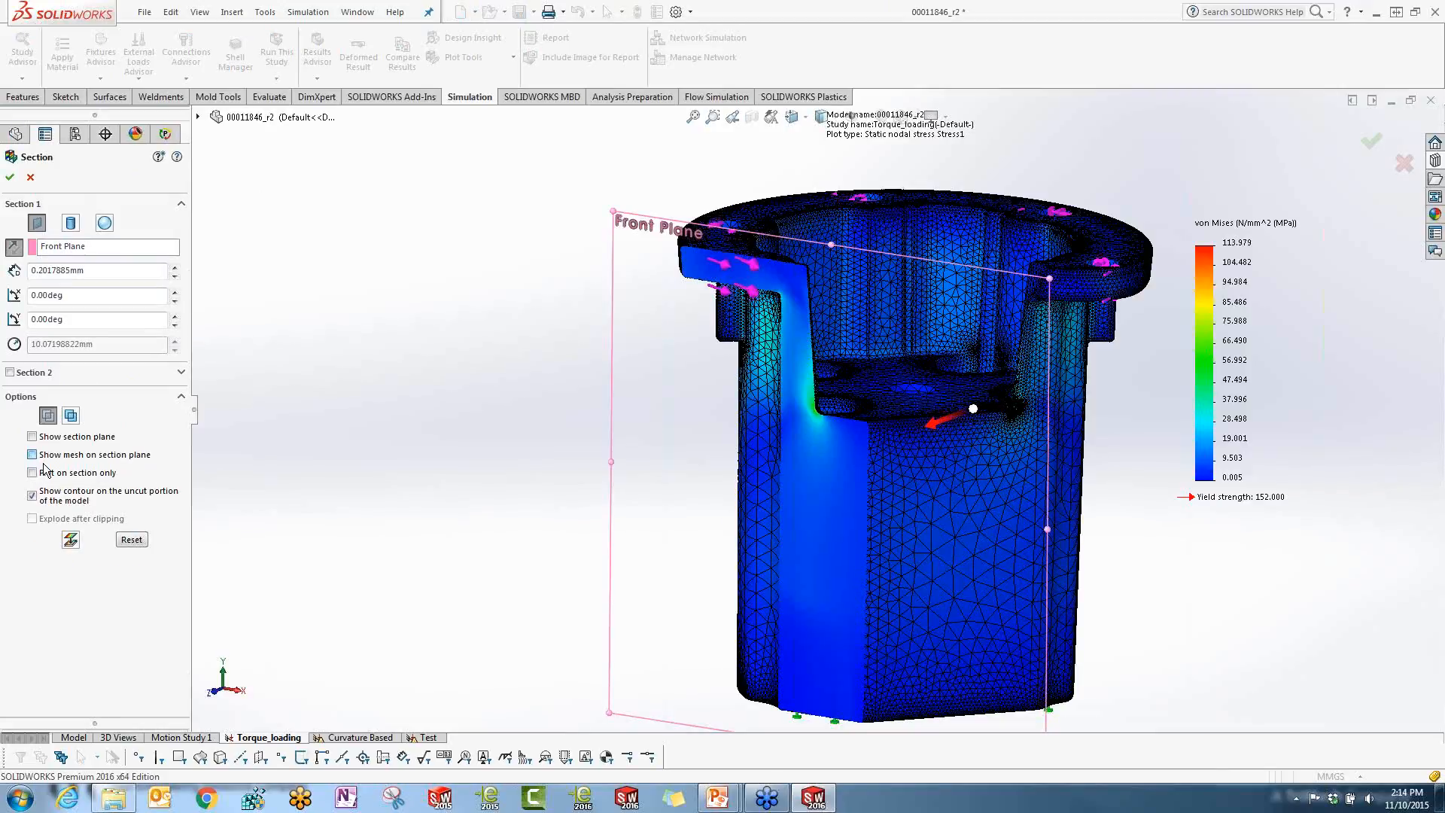
click(33, 455)
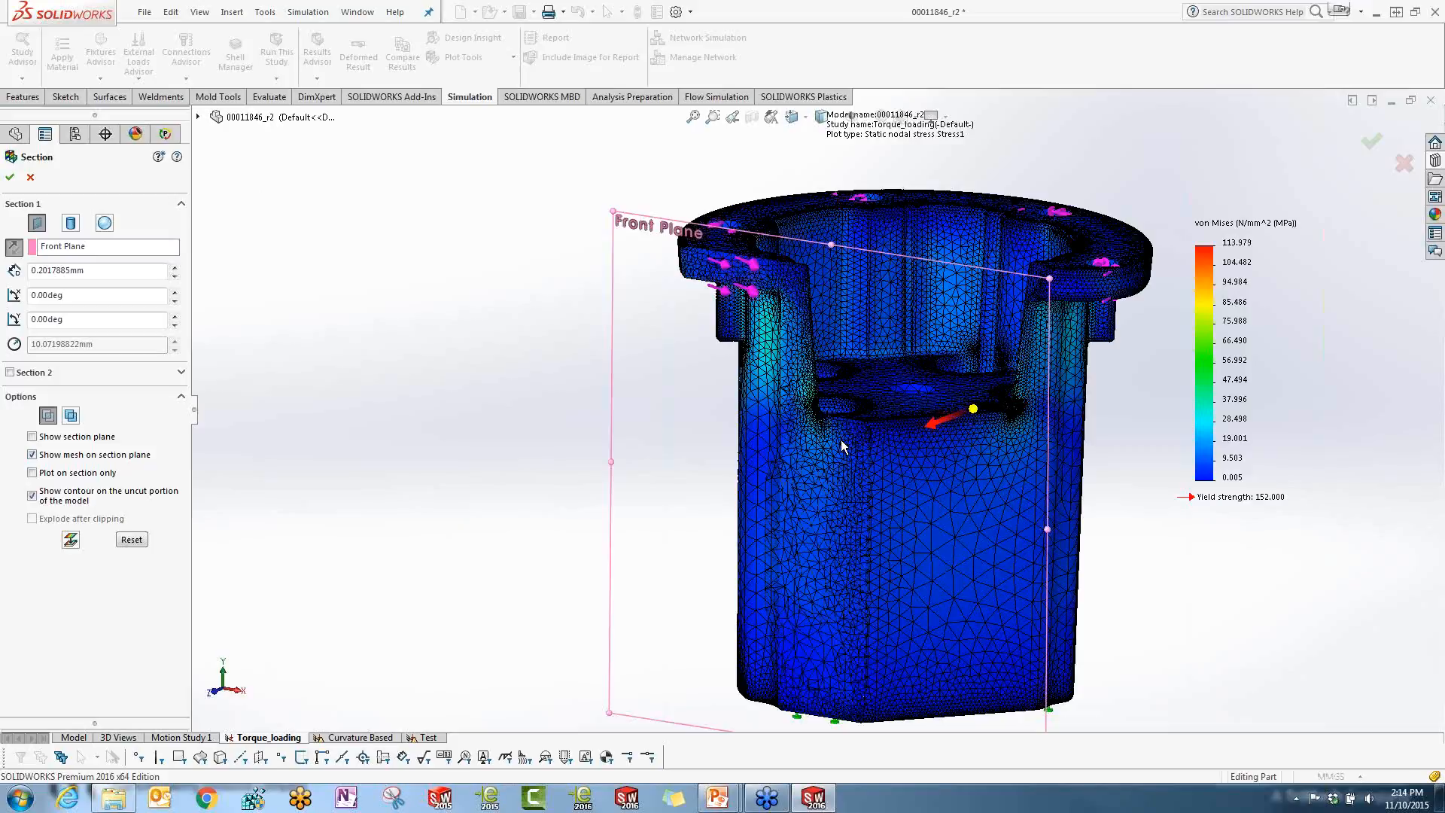
Examine how the planar clip slices the mesh elements at the cut-out's corner fillet, and cancel the section clipping
scroll(841, 446, down, 2)
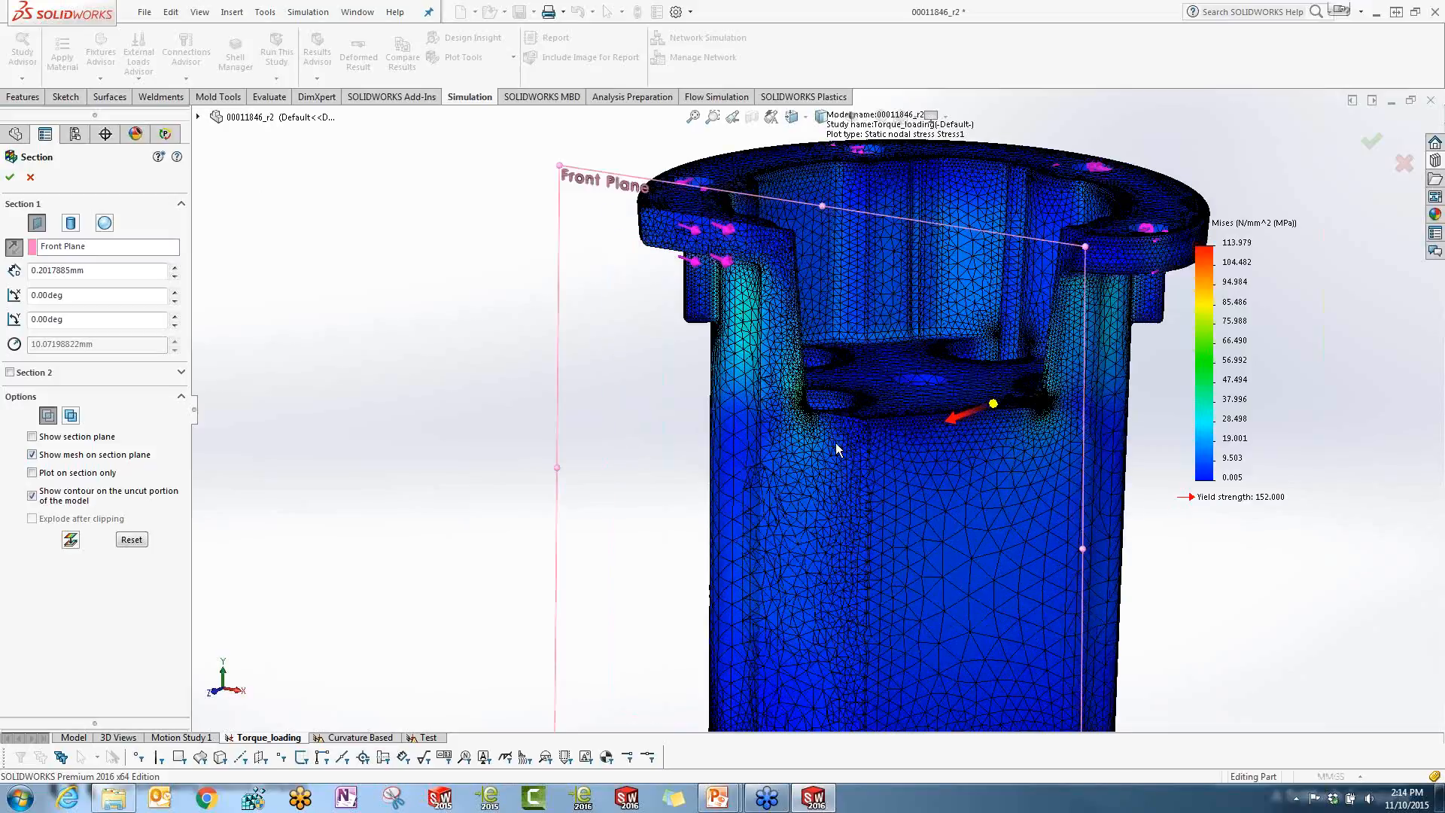
scroll(803, 384, down, 3)
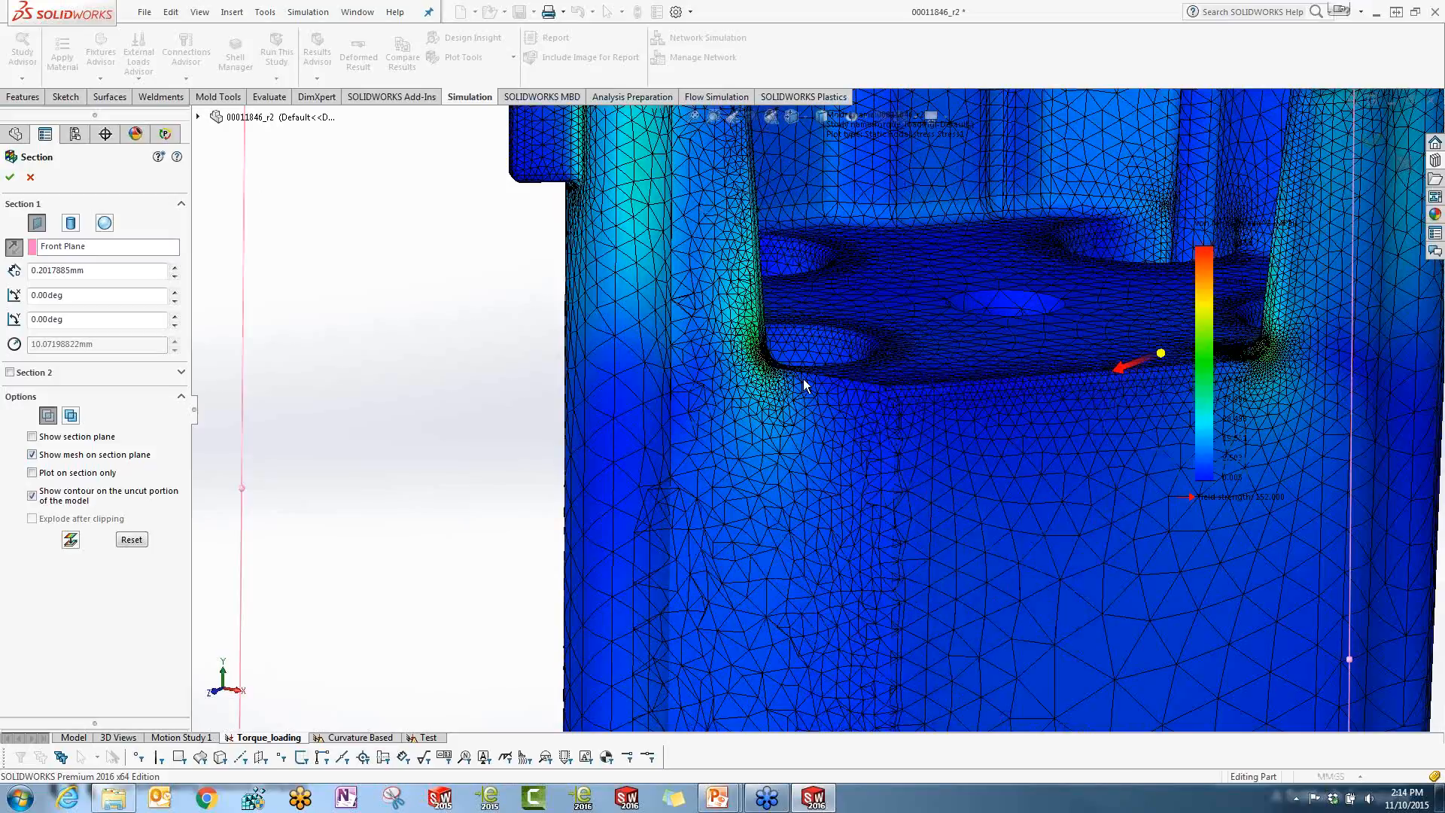
scroll(803, 380, down, 3)
middle_drag(803, 380, 819, 462)
scroll(819, 463, down, 3)
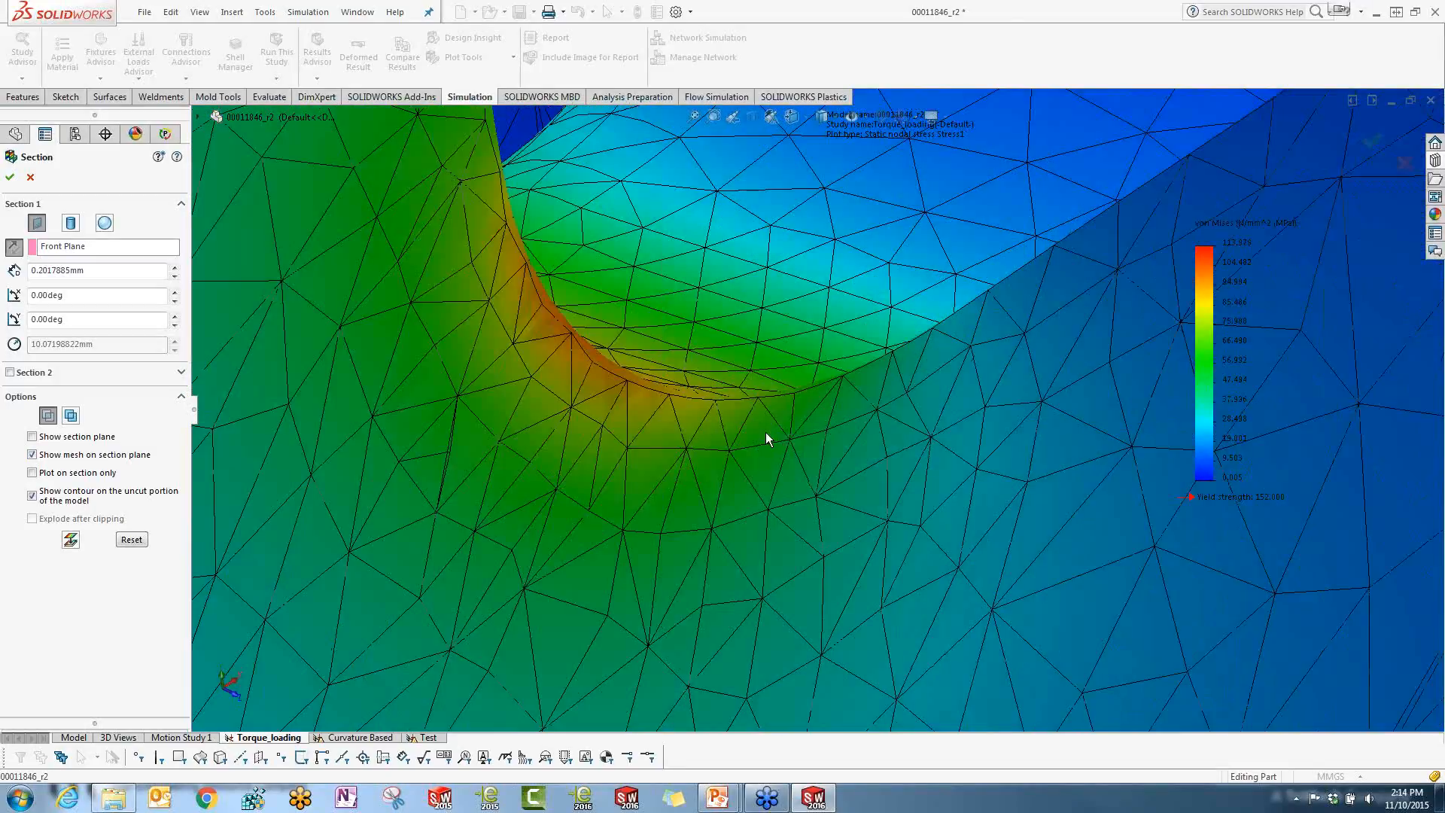
middle_drag(765, 432, 736, 432)
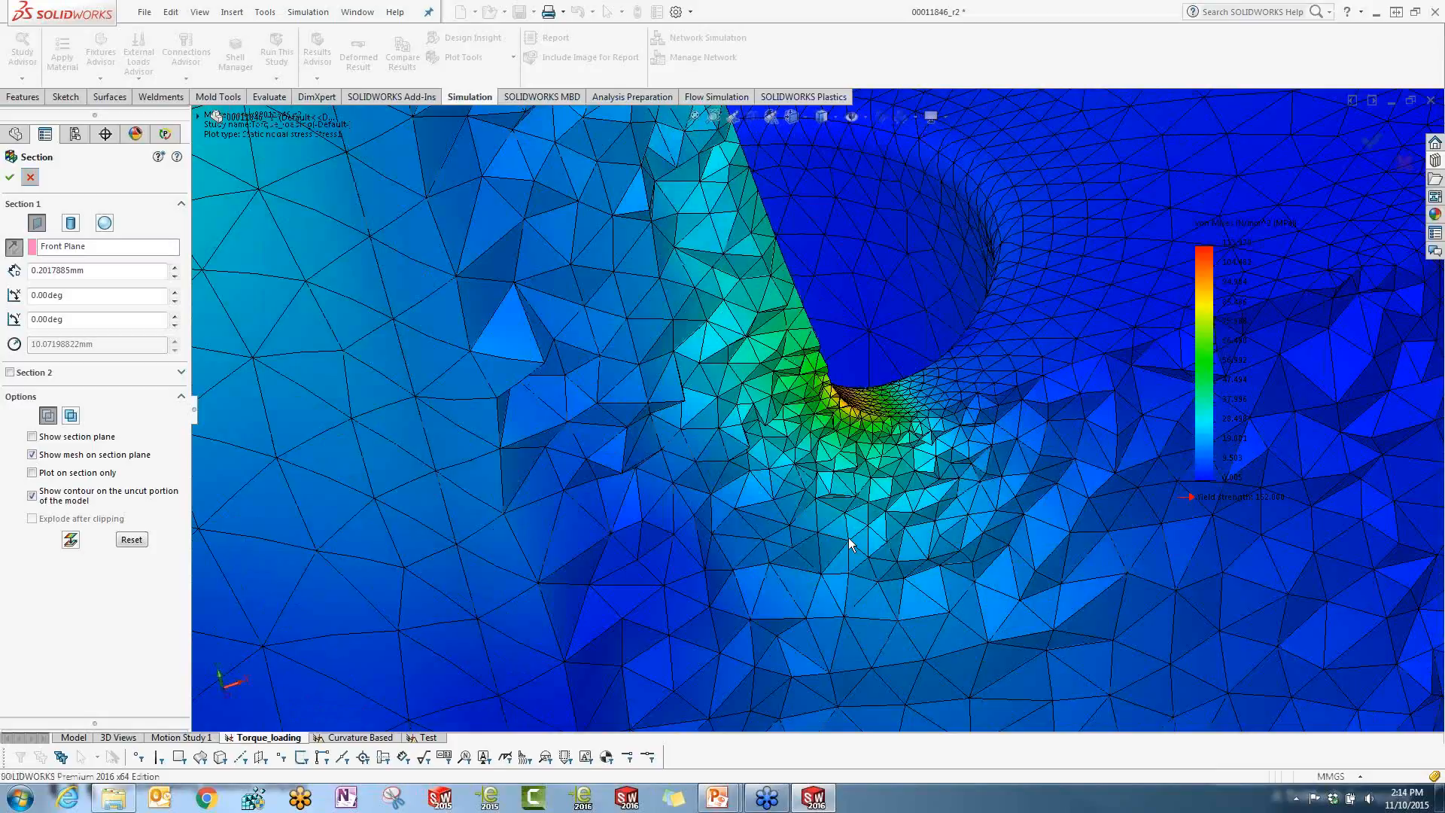
scroll(847, 537, up, 10)
middle_drag(847, 537, 681, 591)
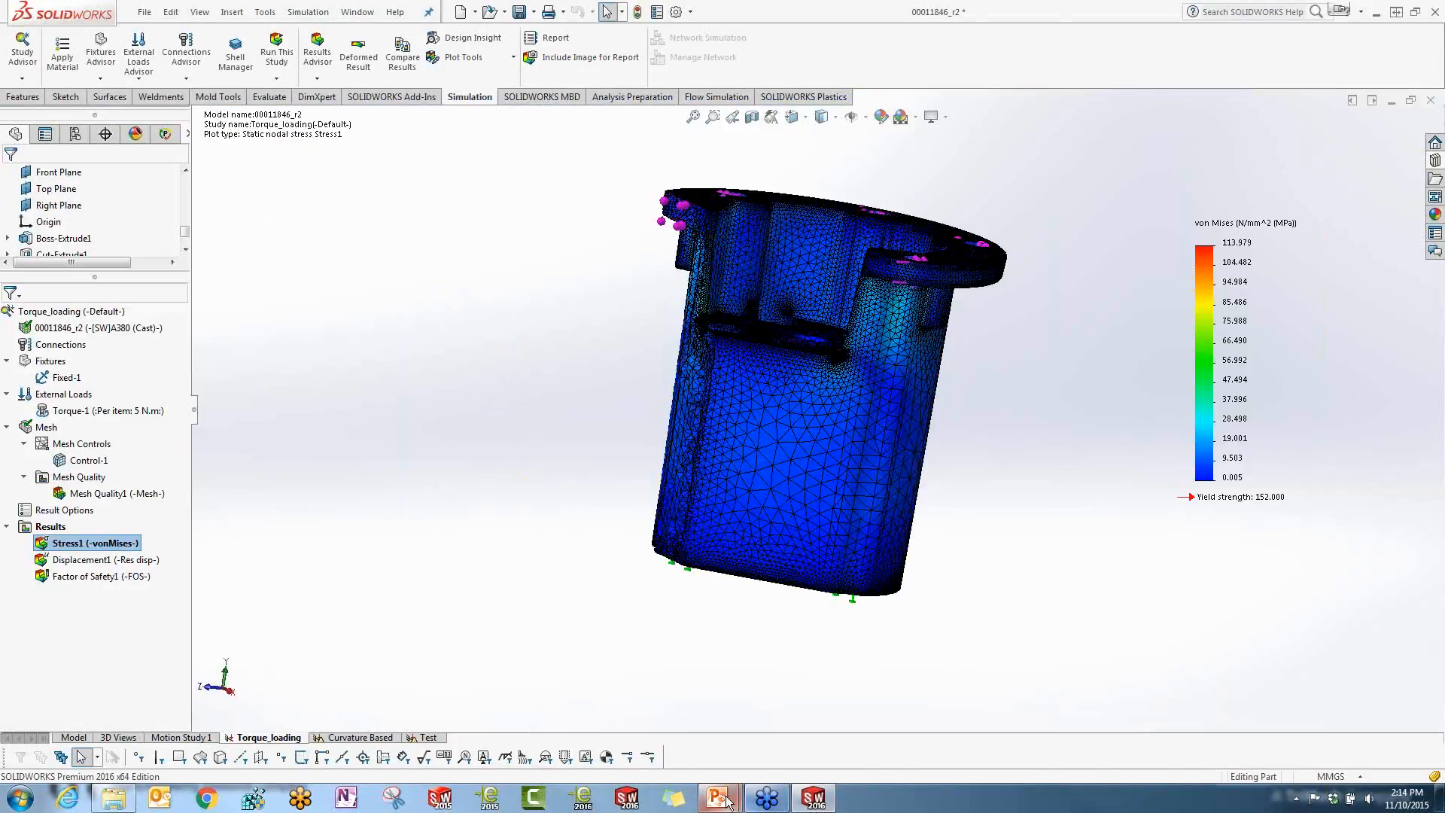
Switch to the PowerPoint slide show, advance to the Automatic Bonding with Gaps slide, and return to SOLIDWORKS
mouse_move(726, 802)
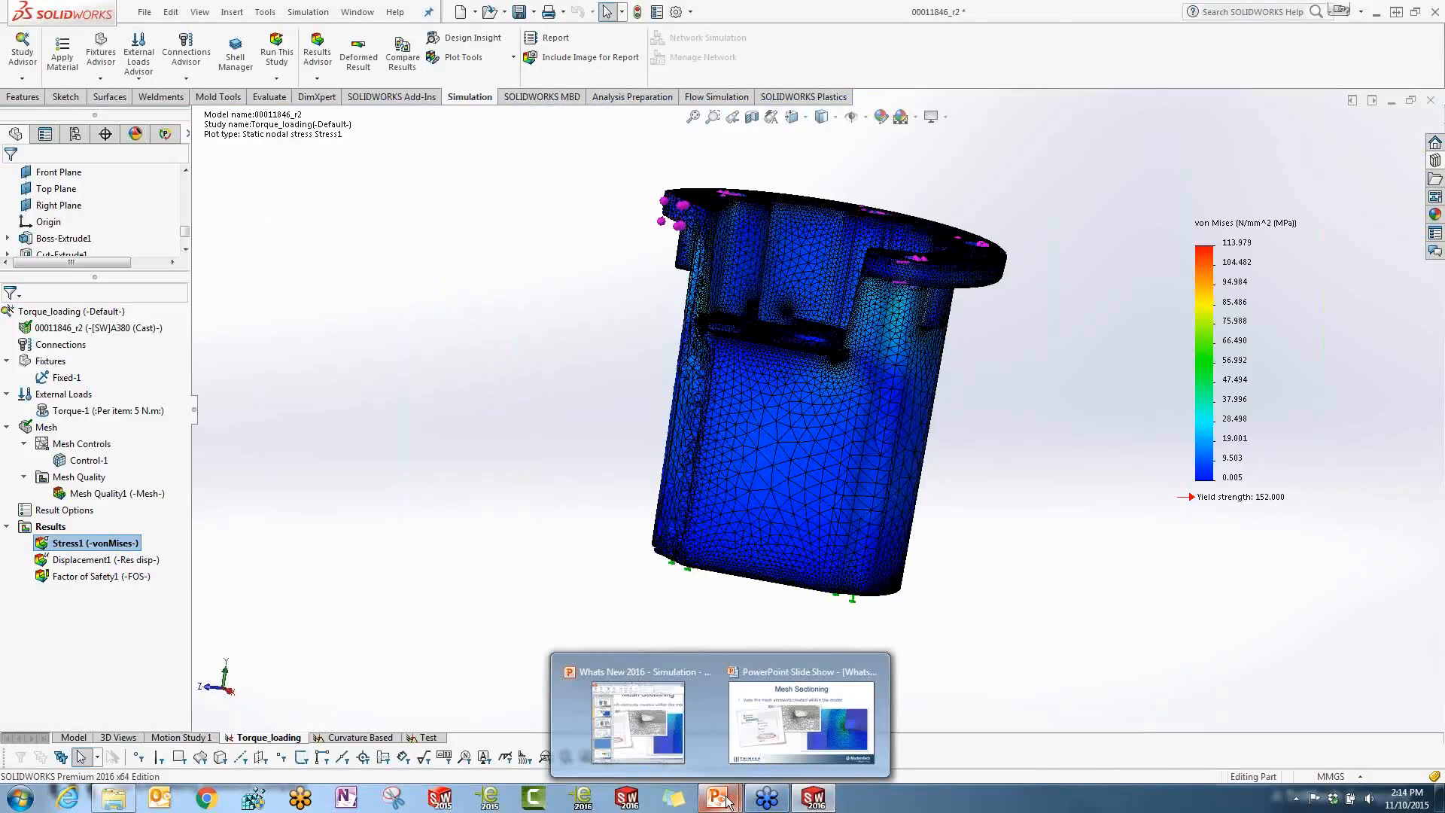
click(766, 736)
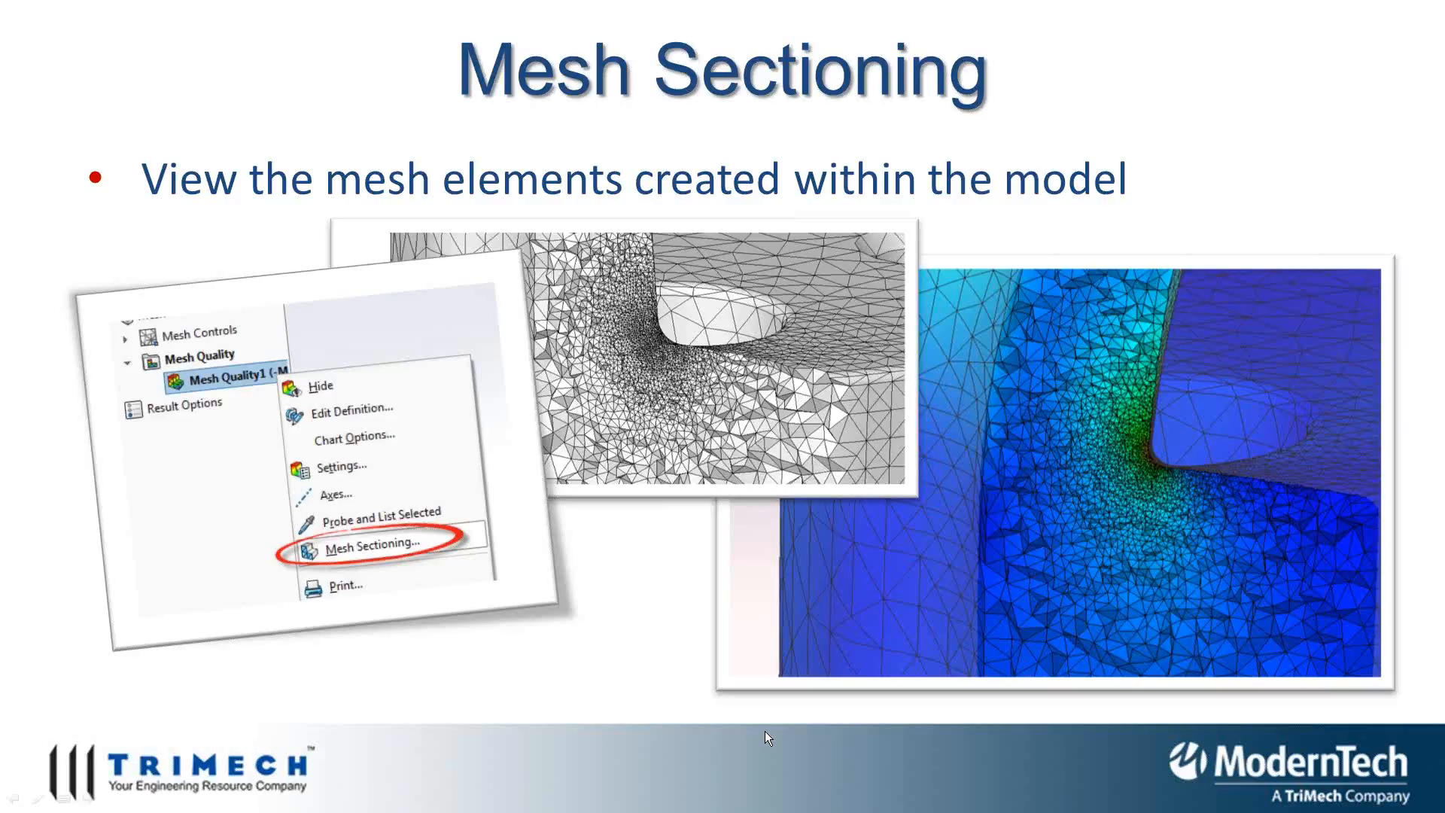
click(764, 730)
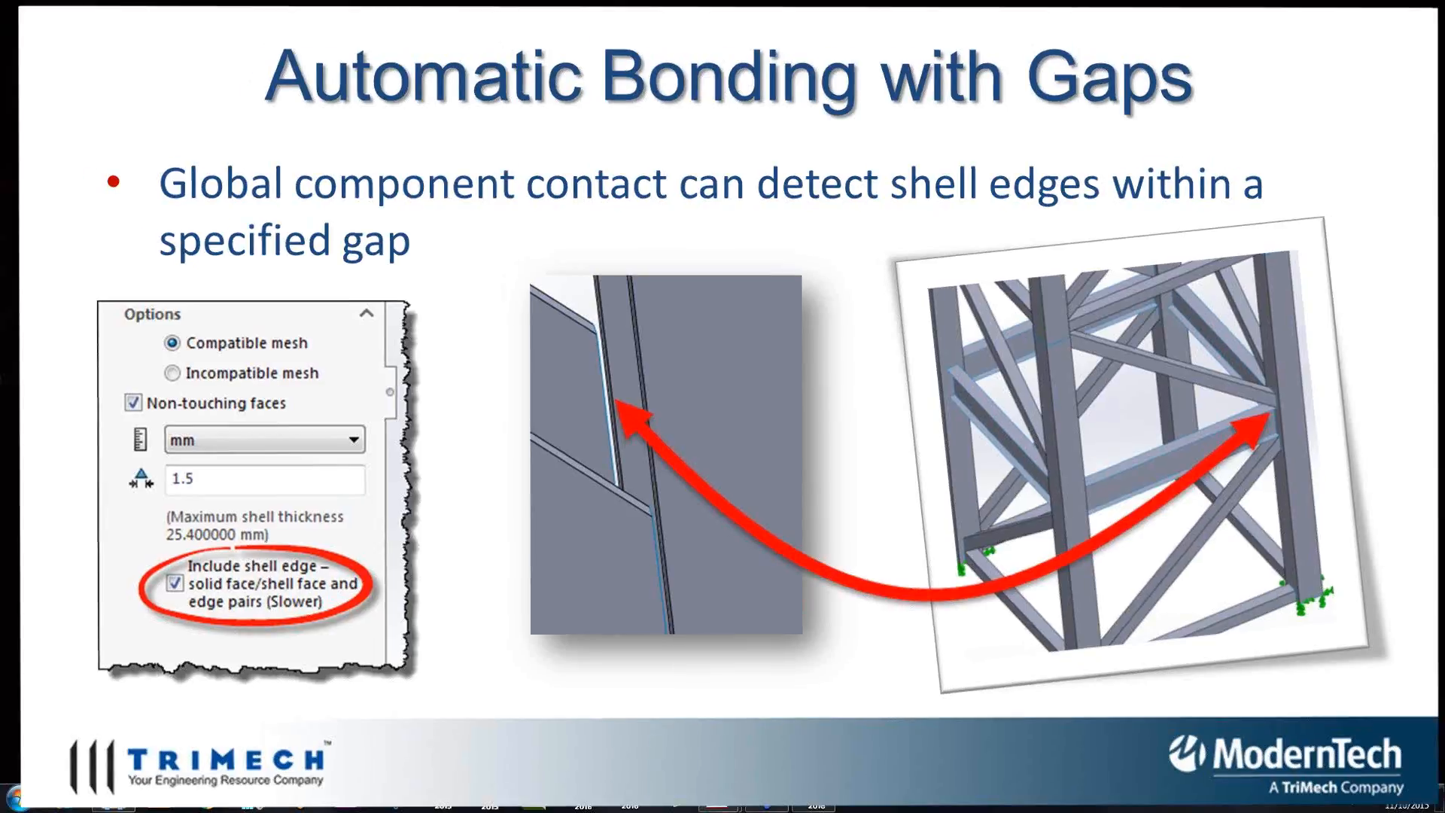
key(super+Tab)
key(super+Tab)
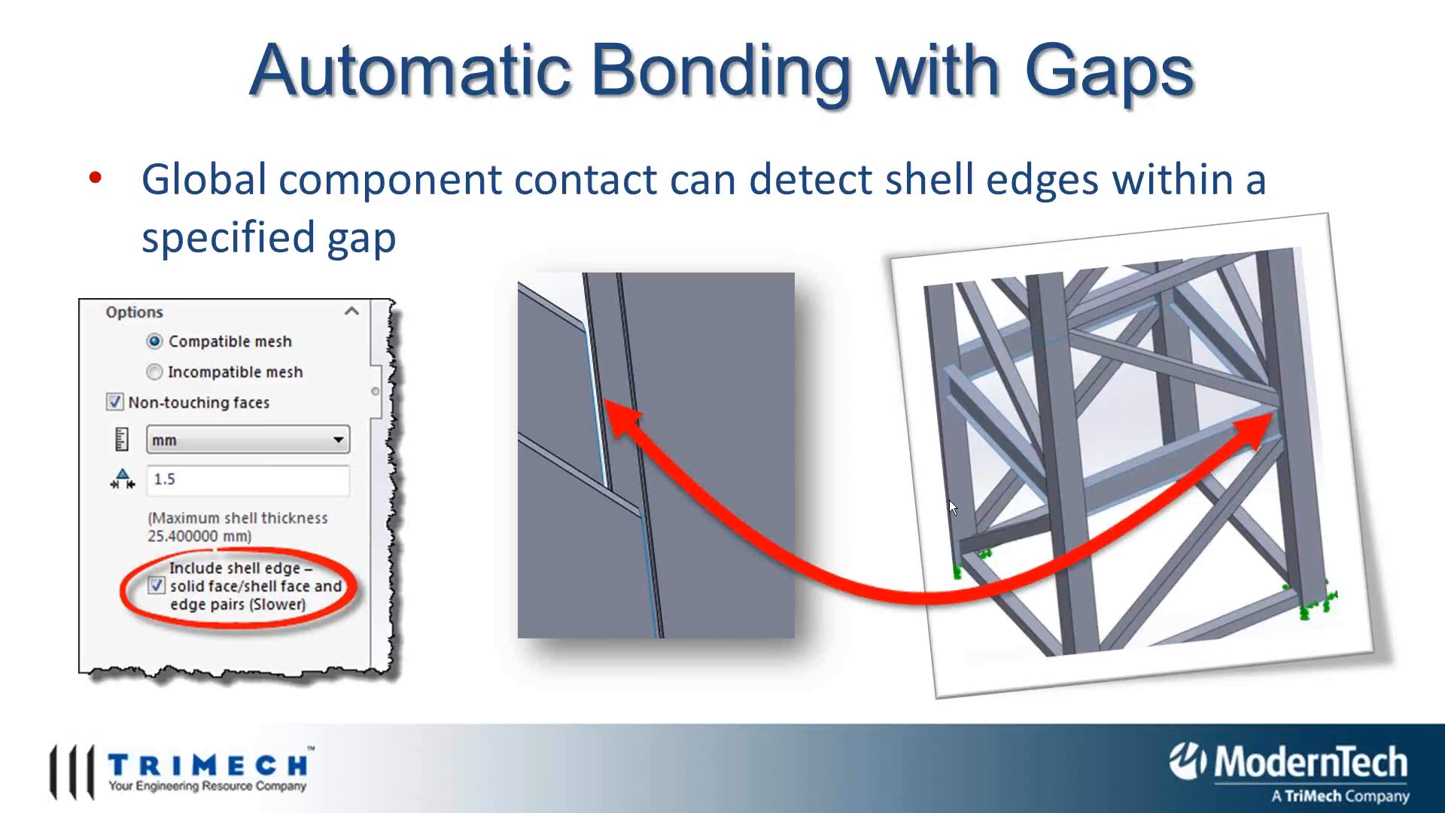
key(super+Tab)
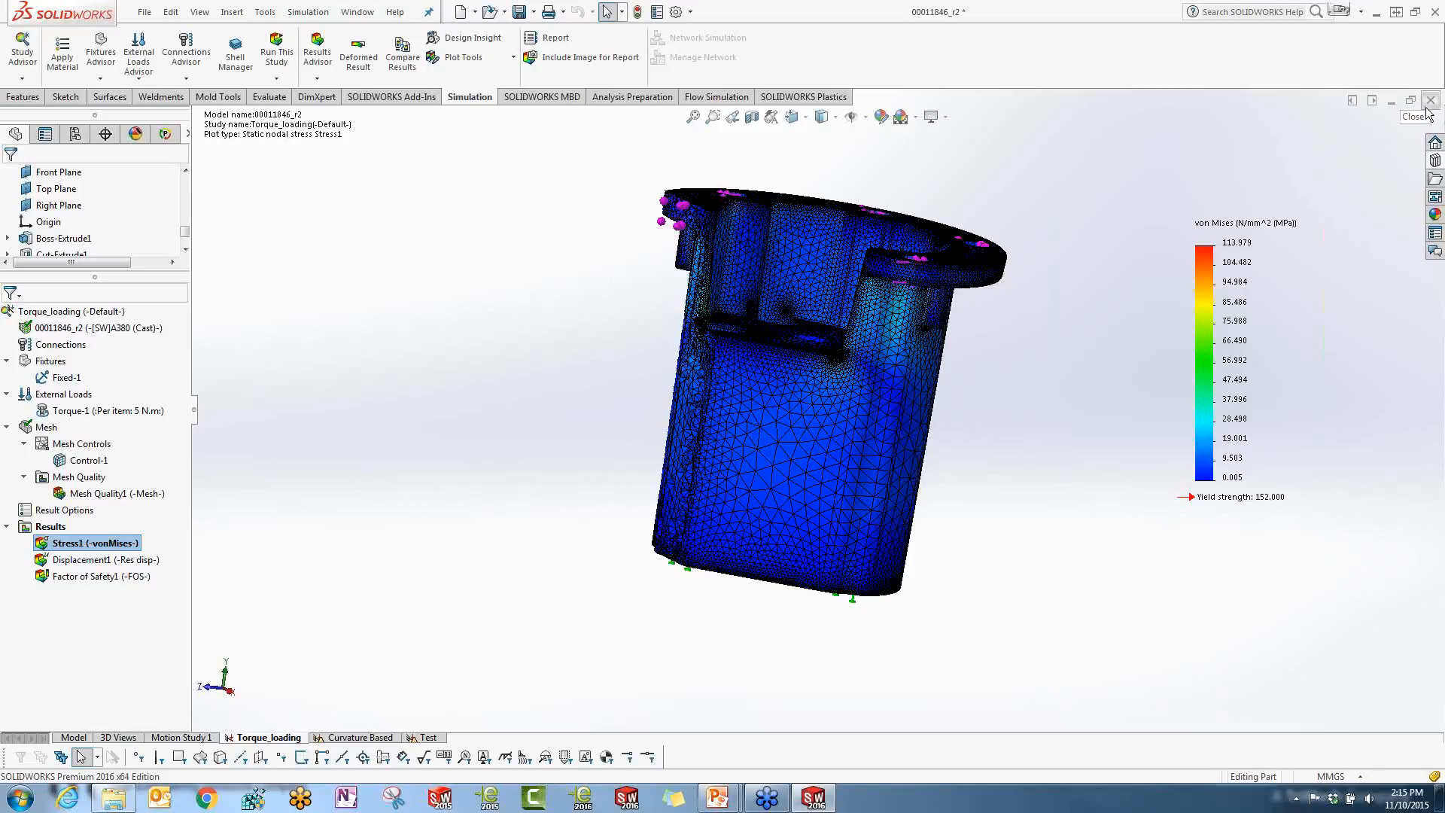
Close the housing part 00011846_r2
click(1434, 99)
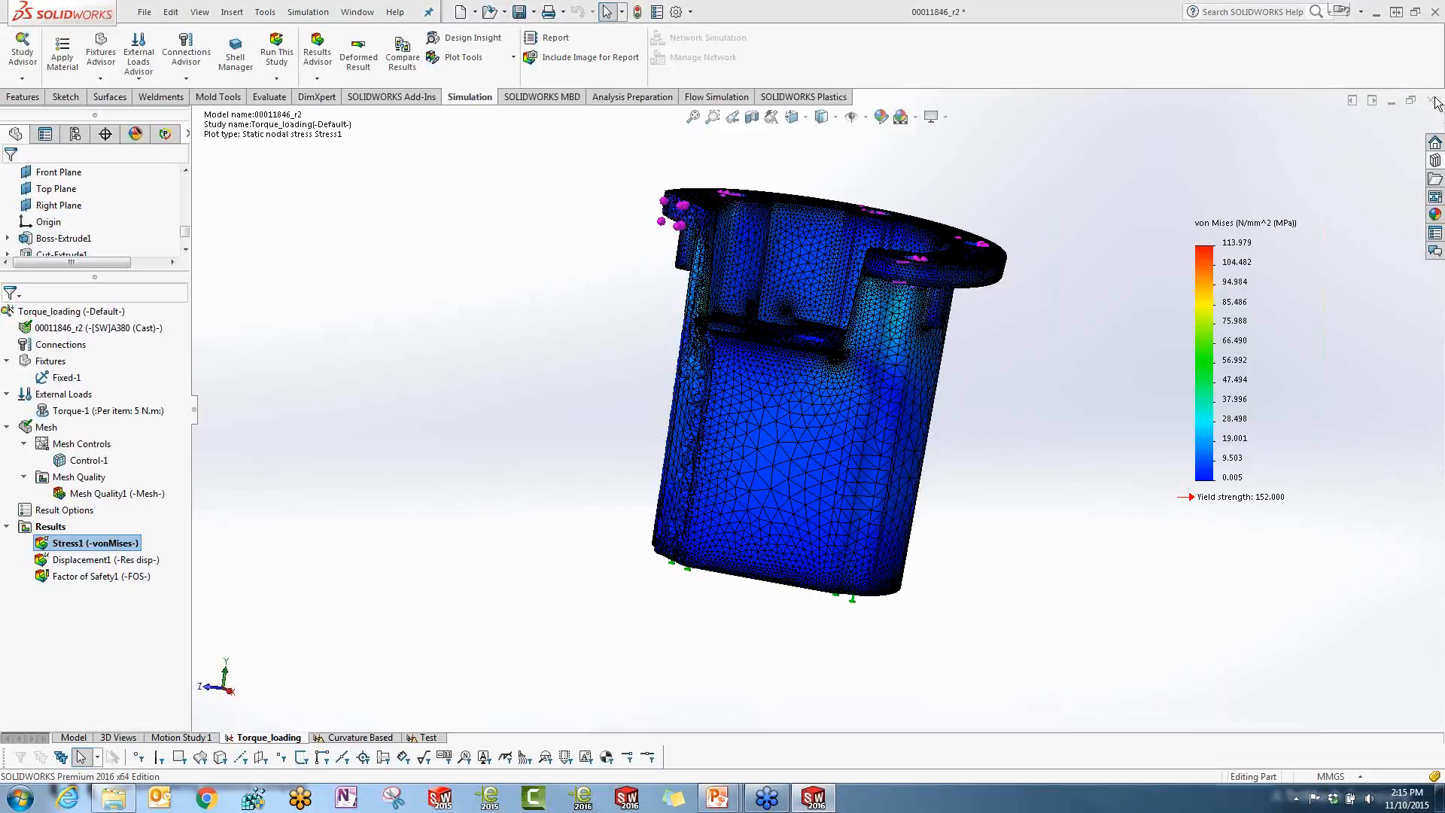
click(657, 413)
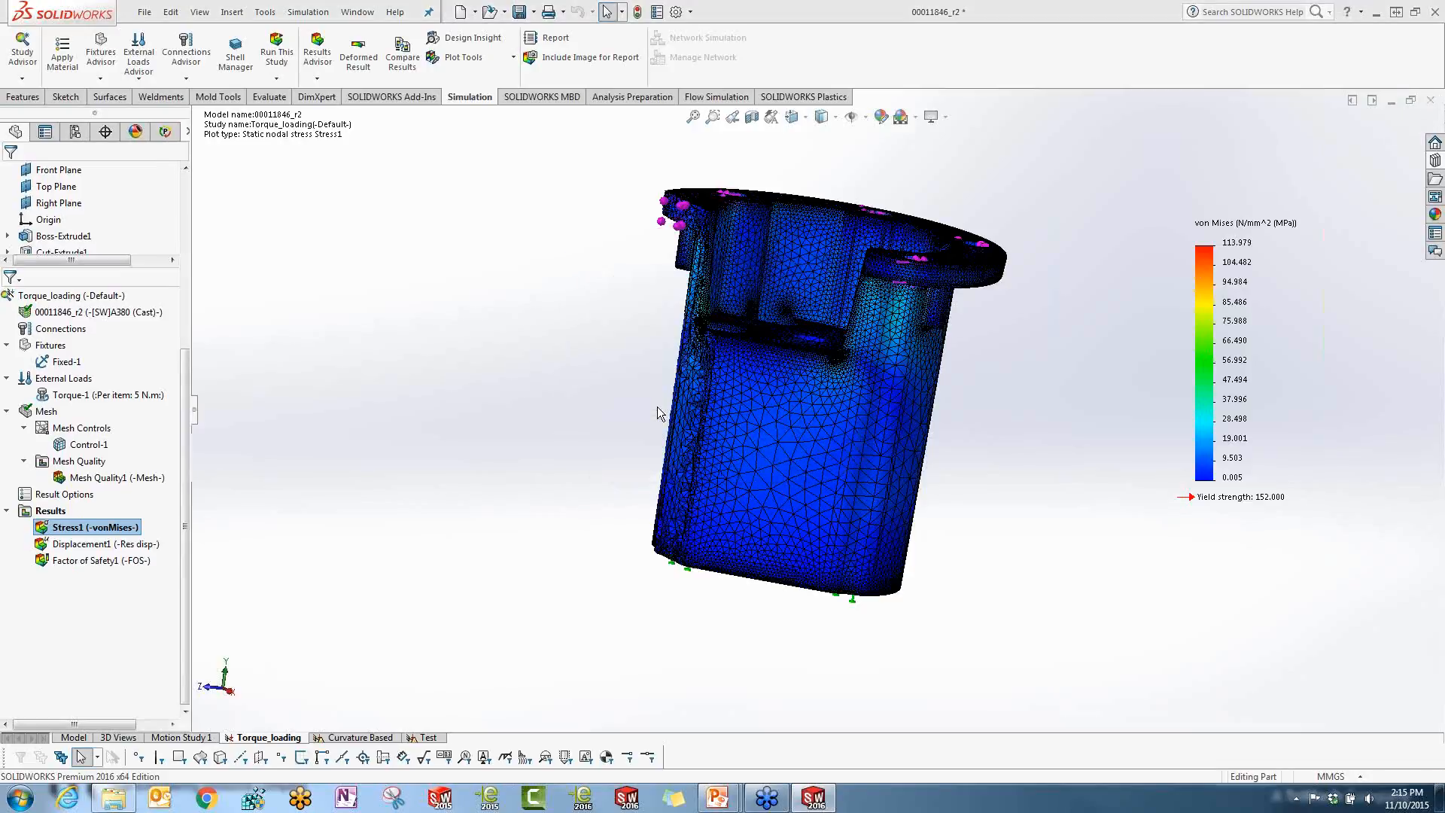
key(r)
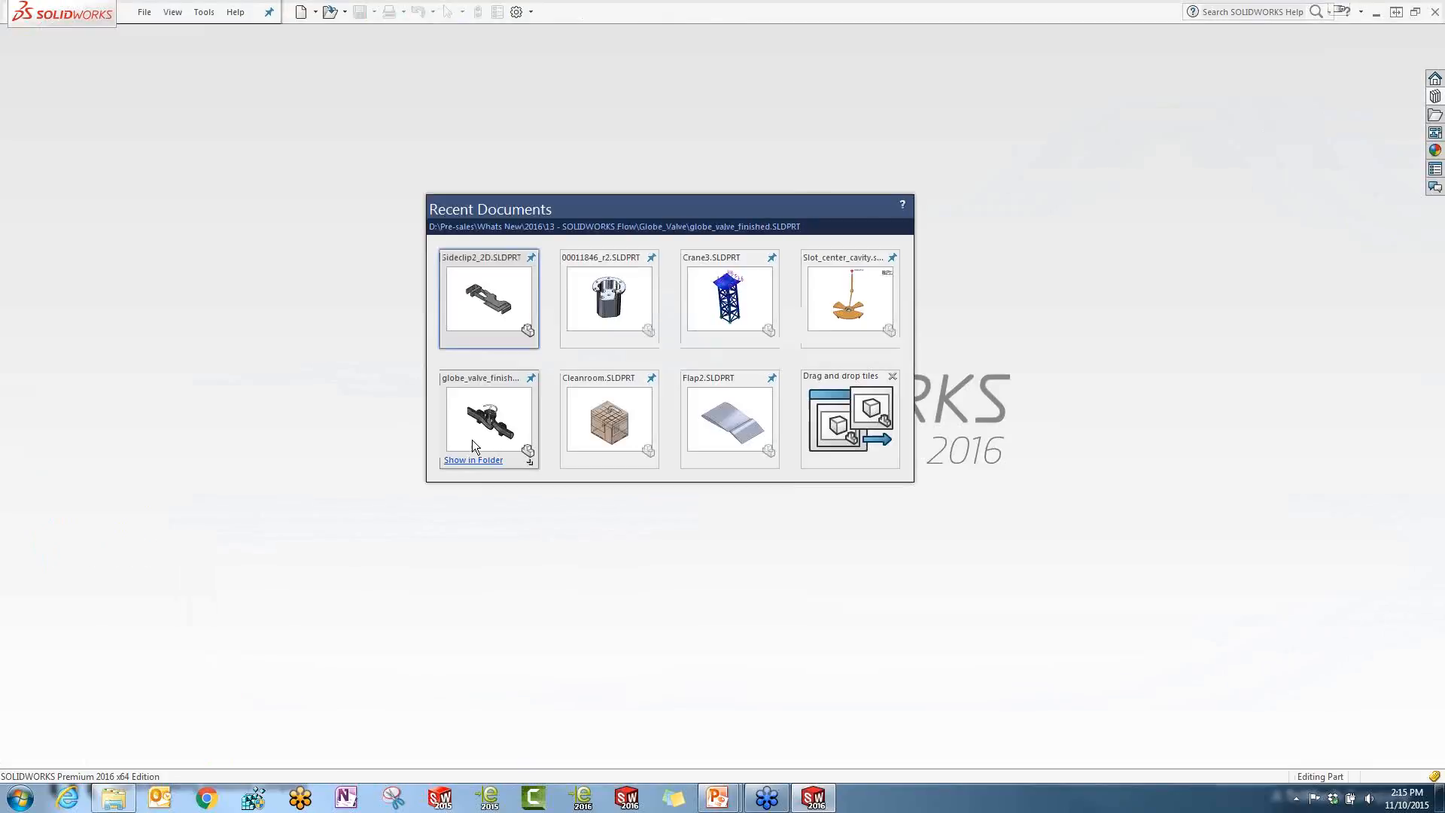
Open the recent document Crane3.SLDPRT and activate its LC256 study
click(691, 298)
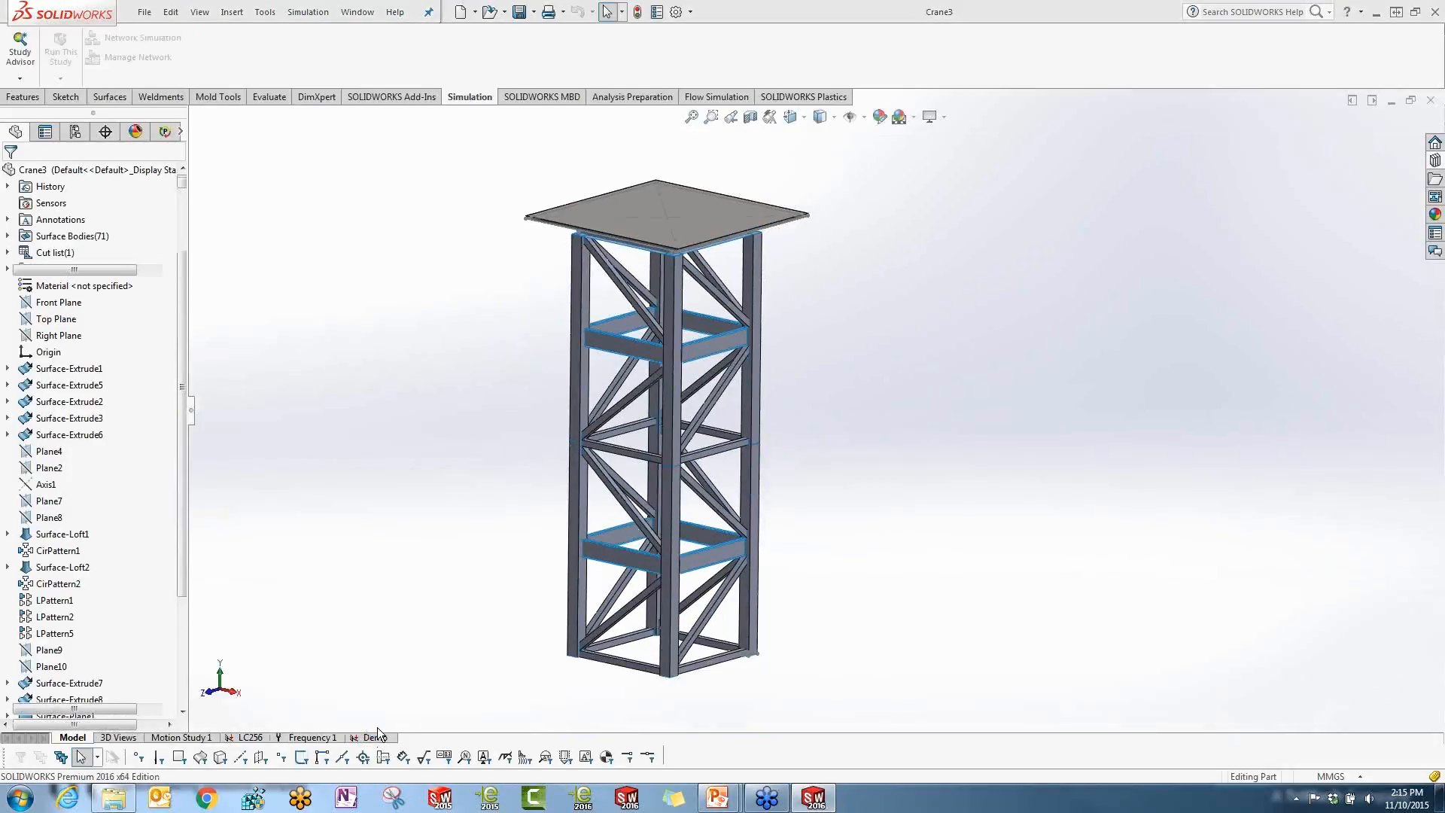
click(377, 728)
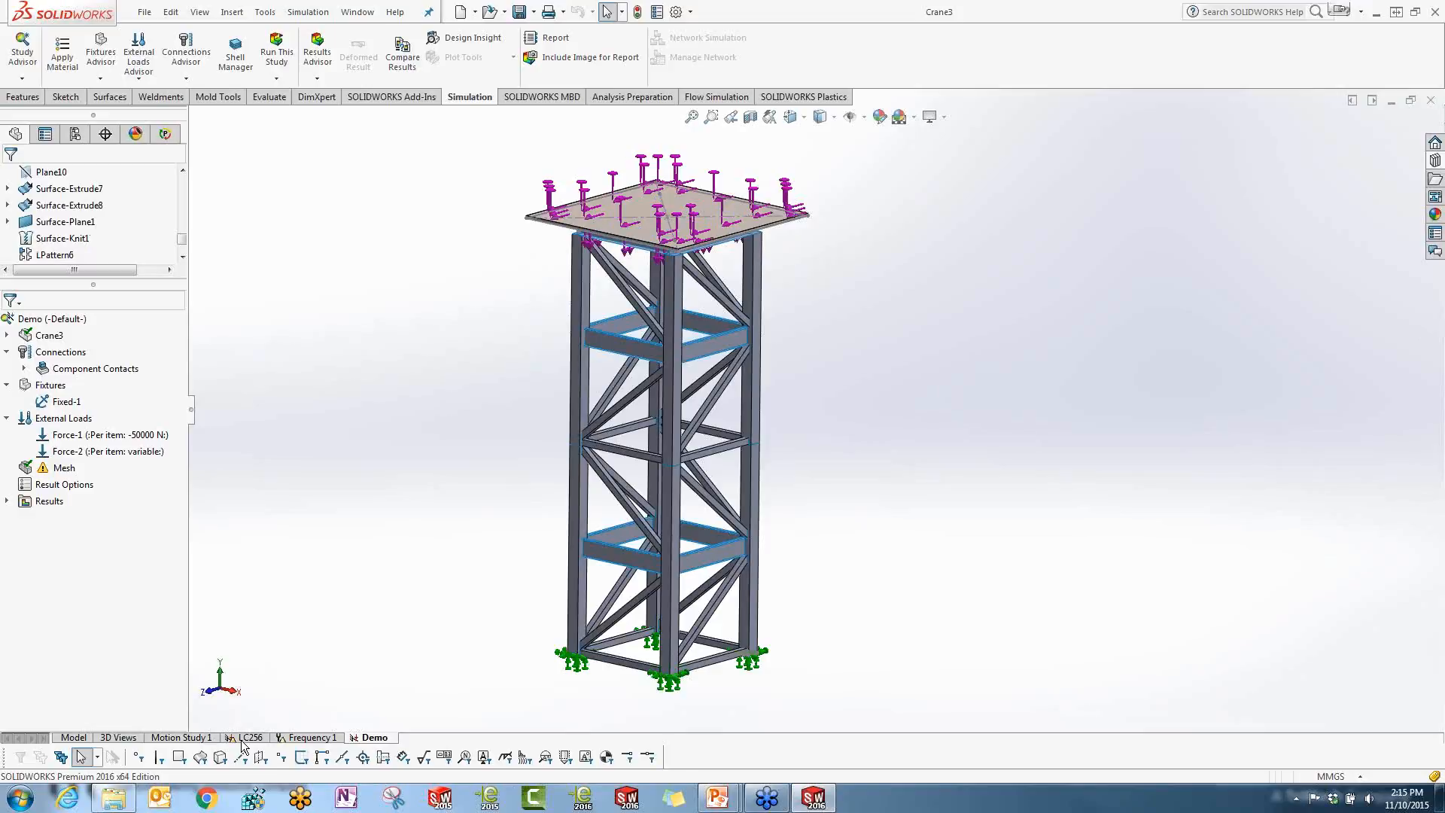
click(248, 737)
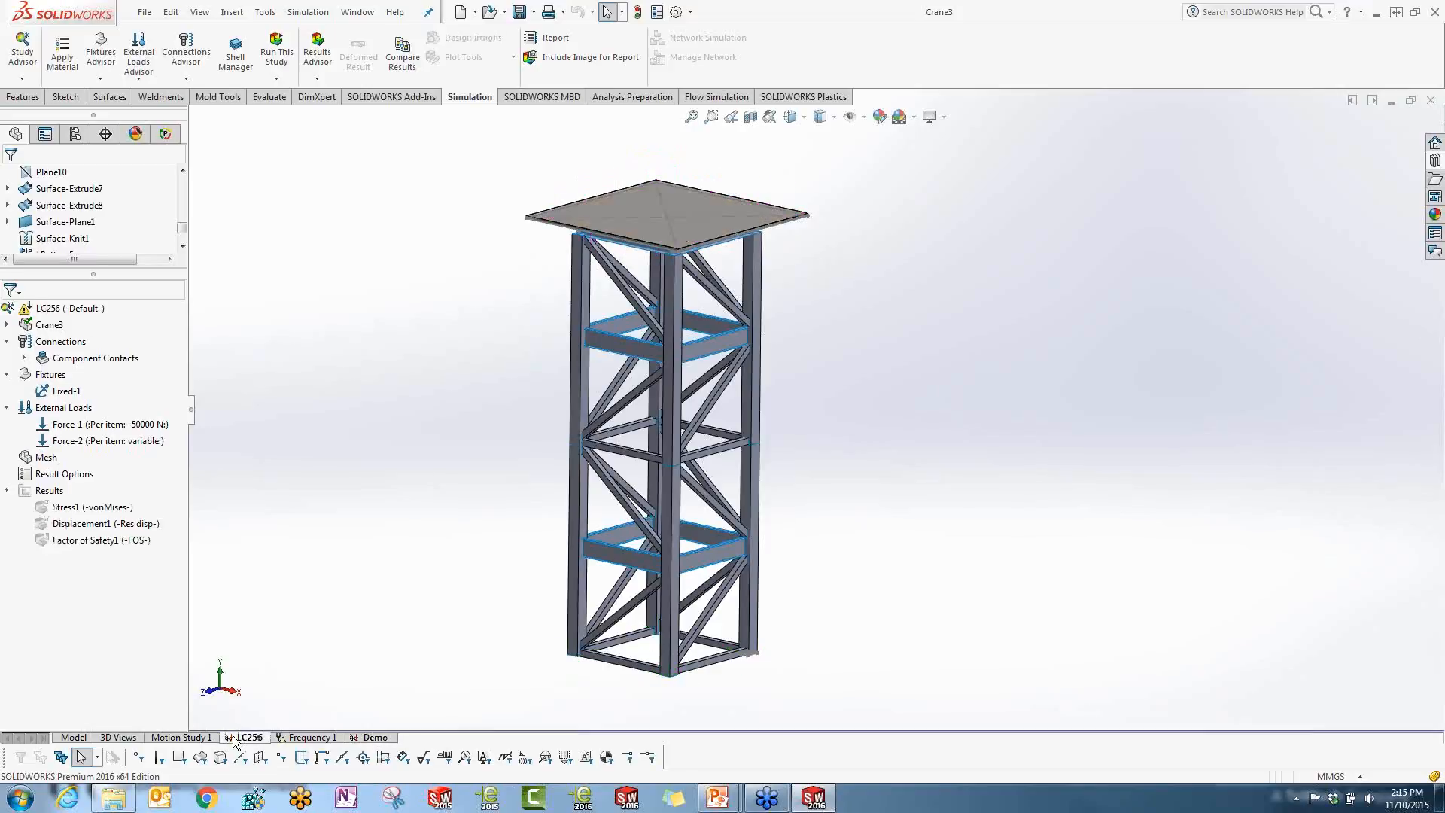
Edit the bonded Global Contact to include non-touching faces within a 2 mm gap and shell edge pairs
click(24, 357)
right_click(89, 375)
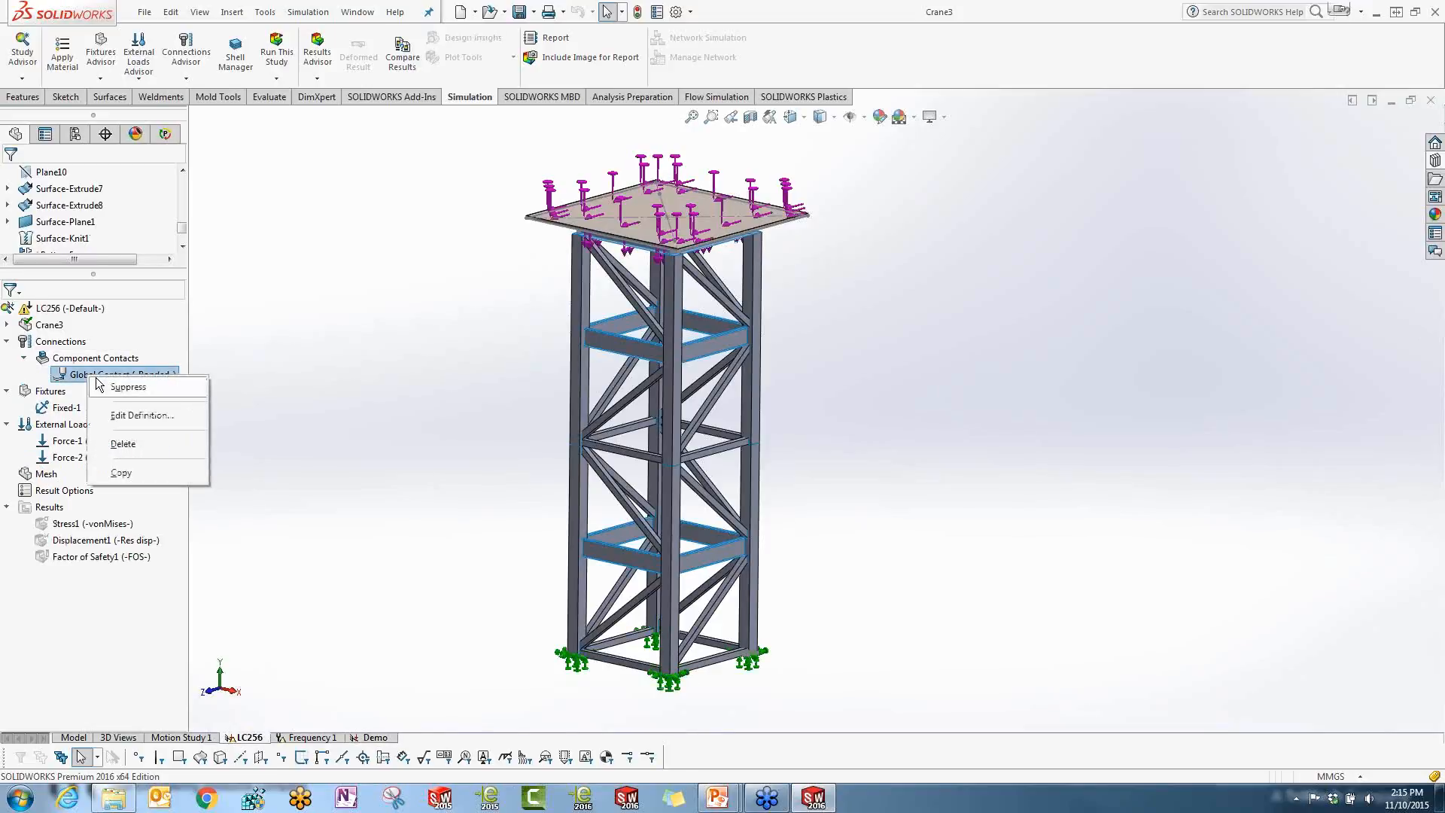
click(140, 416)
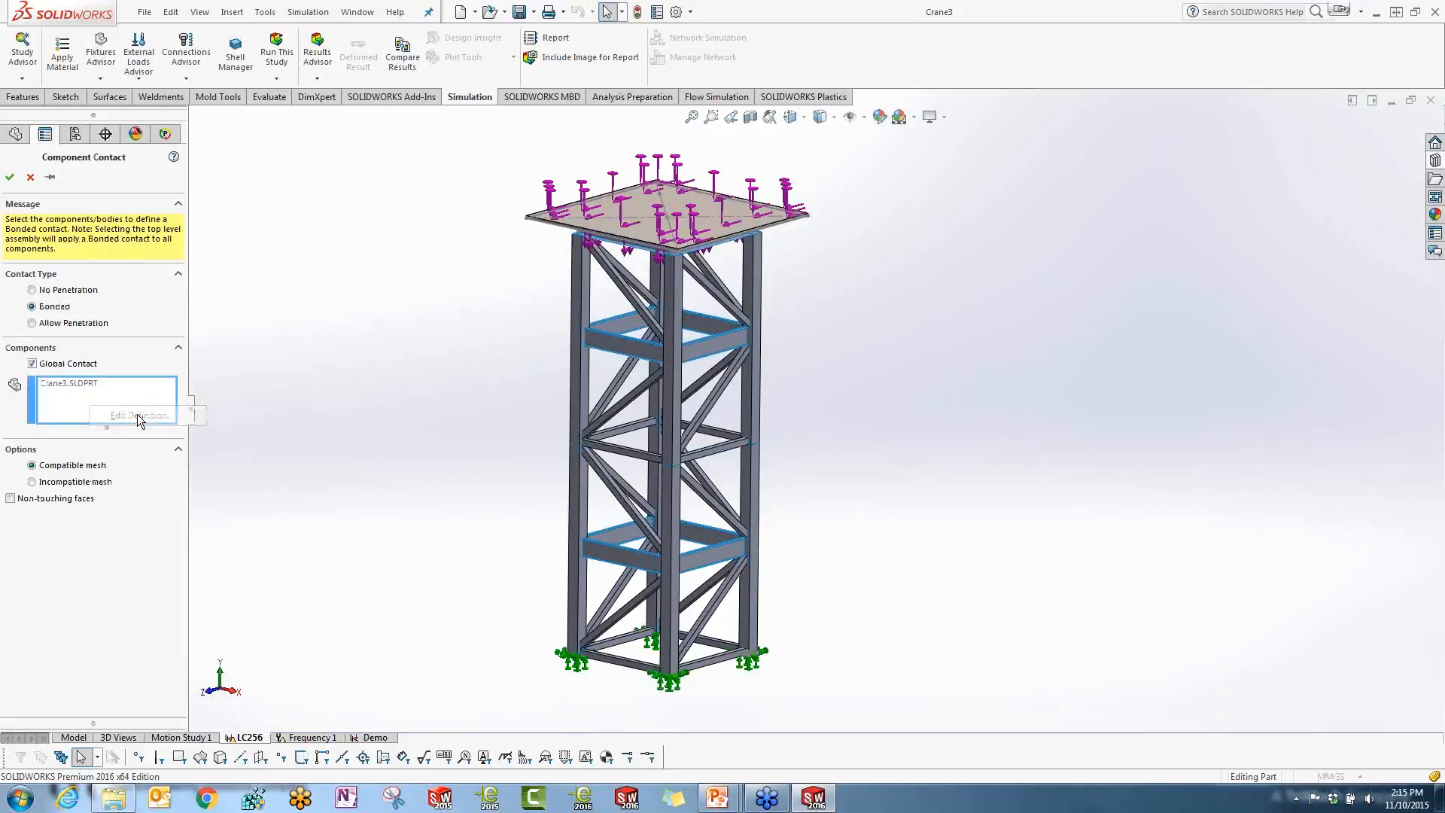
click(10, 498)
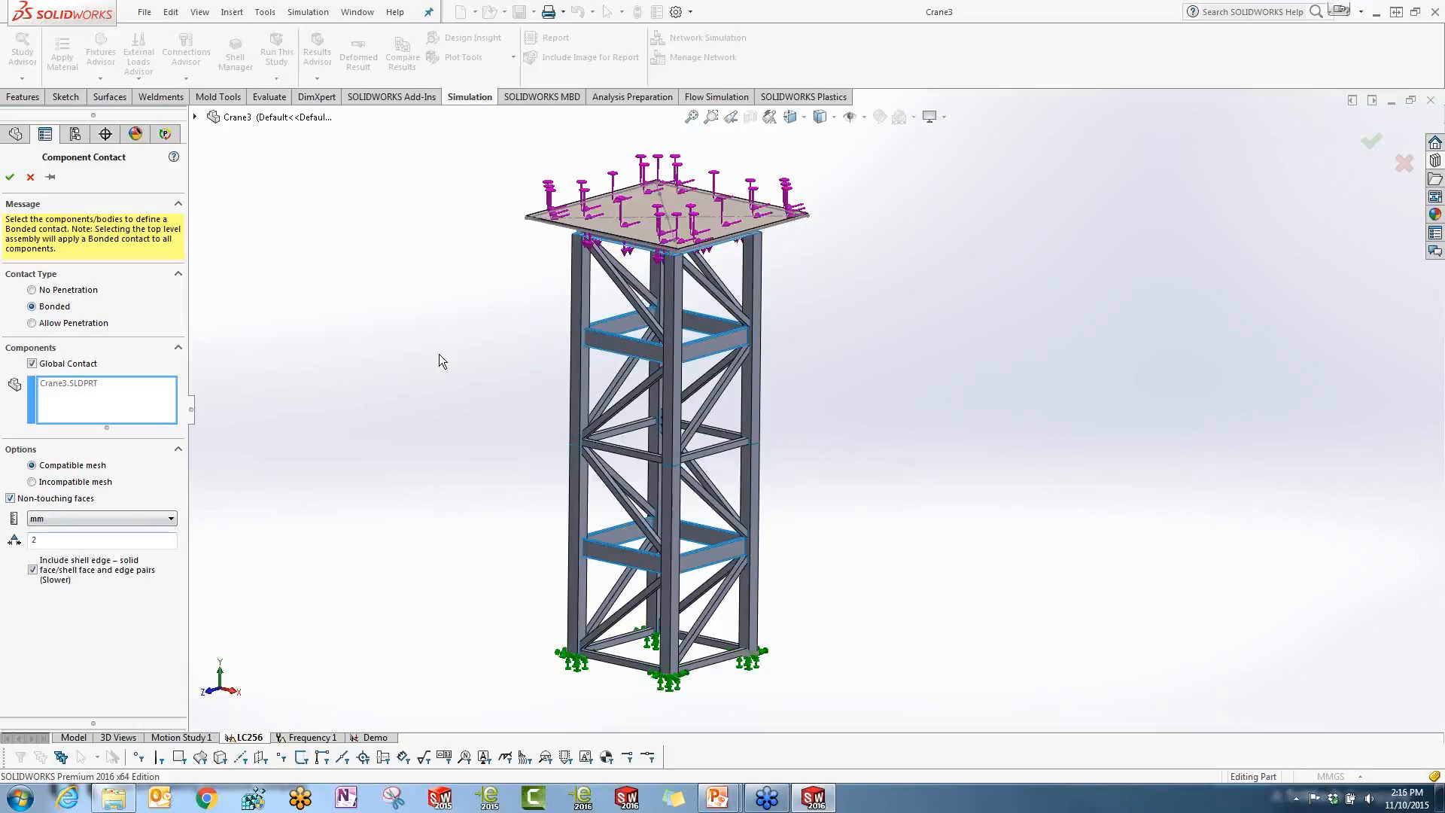
Examine the joint between the tower's cross beams and column for gaps at the shell edges, and cancel the contact edit
scroll(665, 407, down, 3)
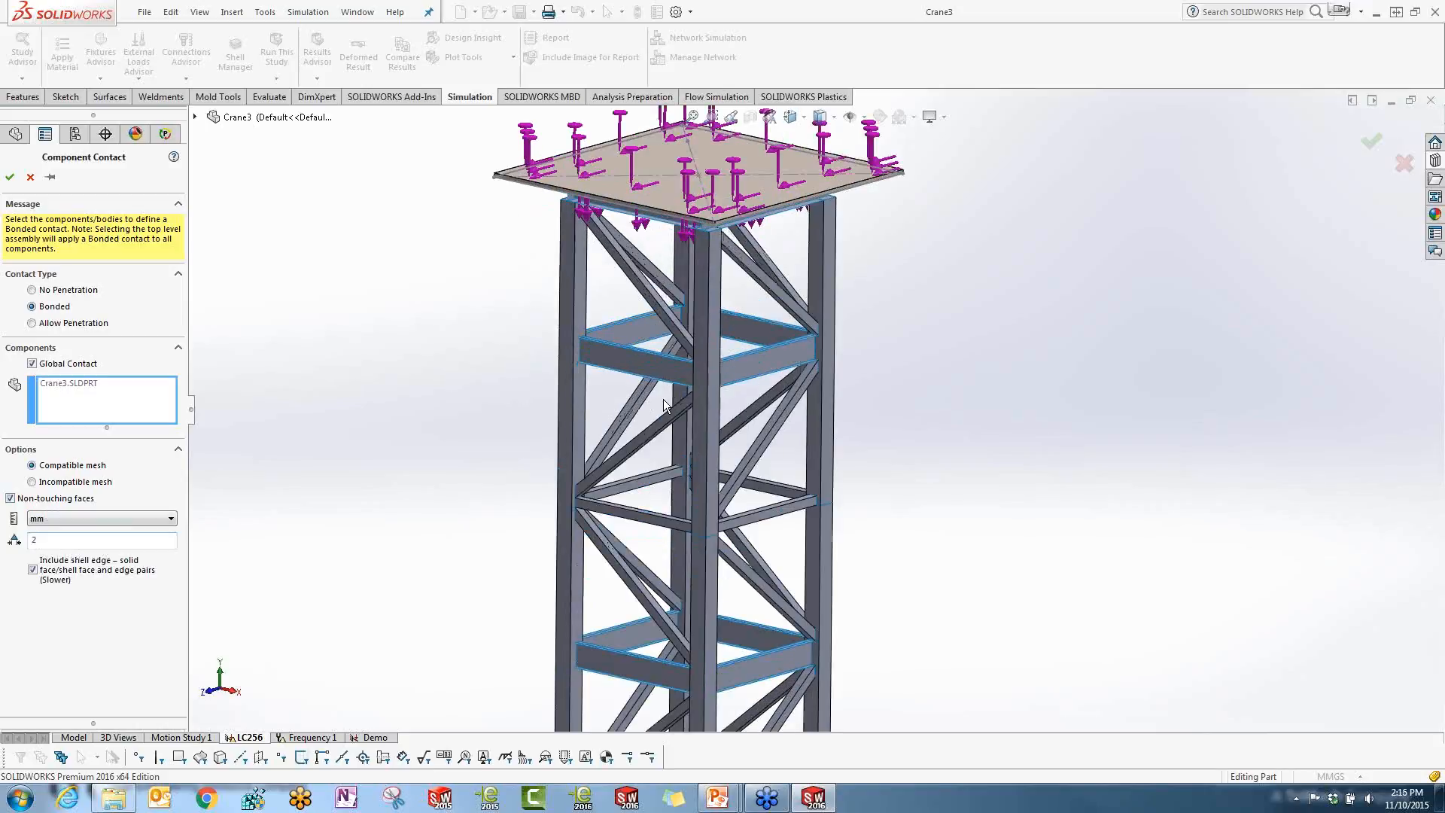
scroll(668, 408, down, 10)
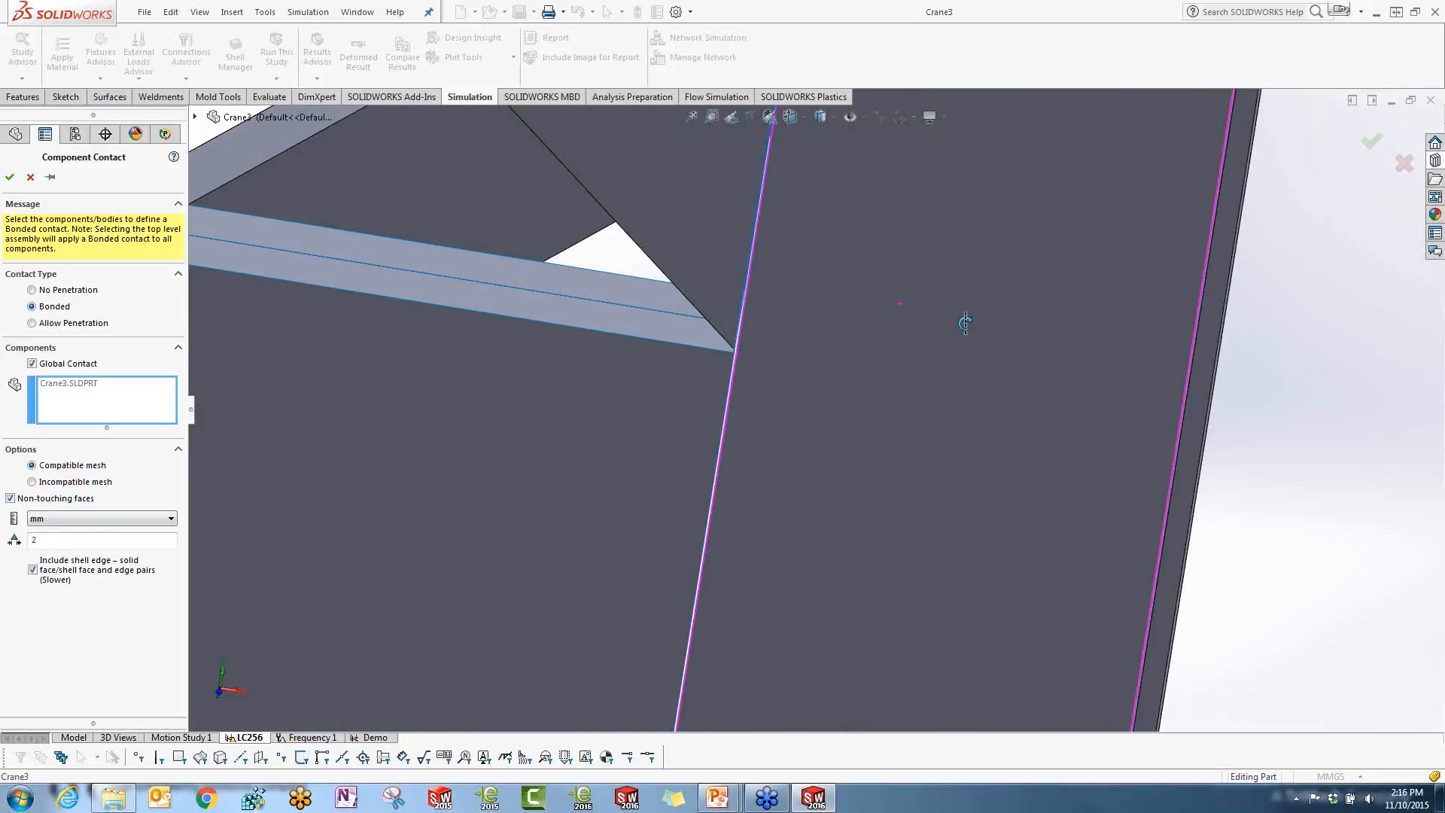
middle_drag(965, 324, 942, 331)
scroll(942, 331, up, 5)
scroll(870, 409, down, 5)
middle_drag(870, 411, 900, 491)
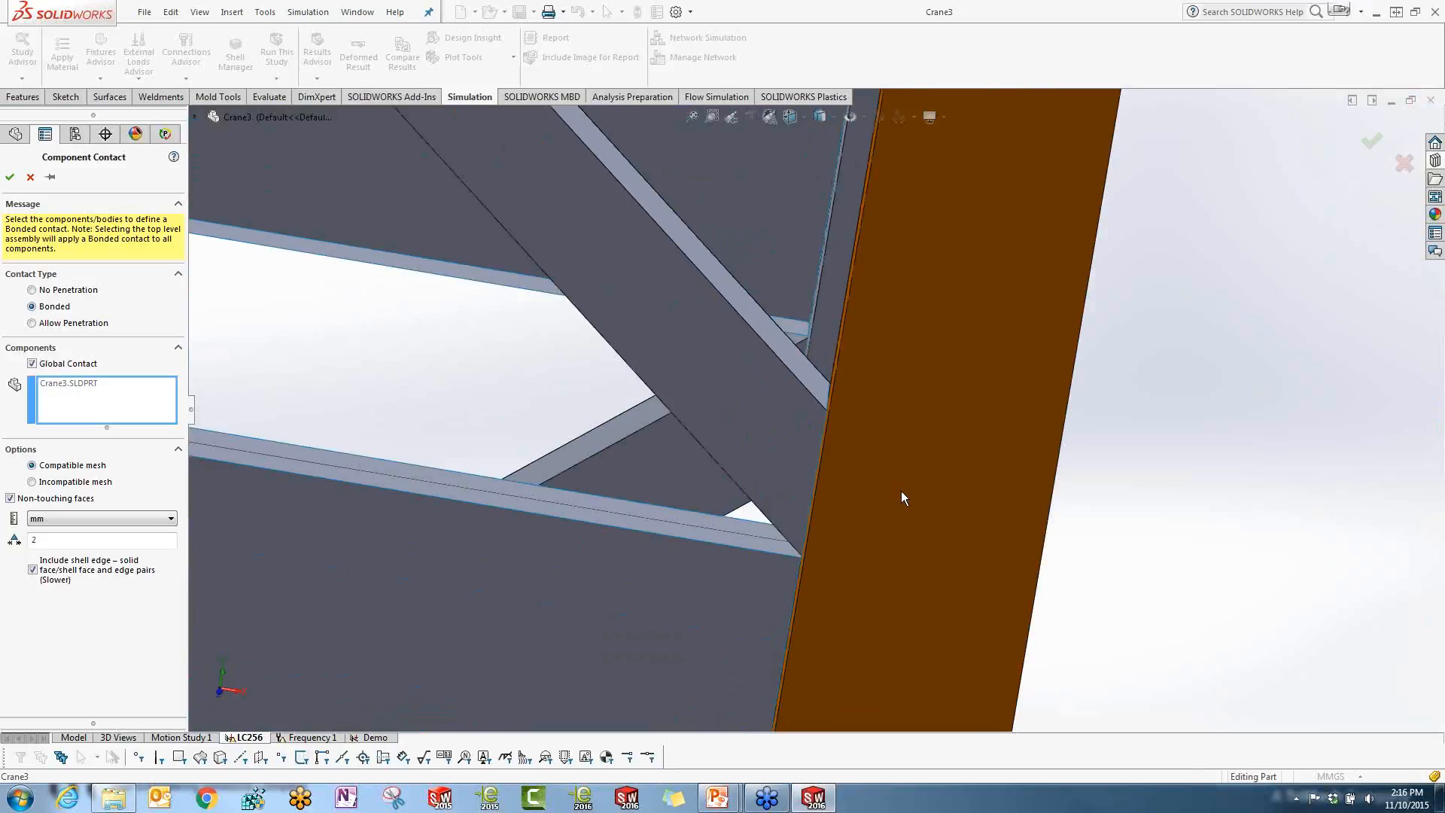
scroll(901, 491, up, 10)
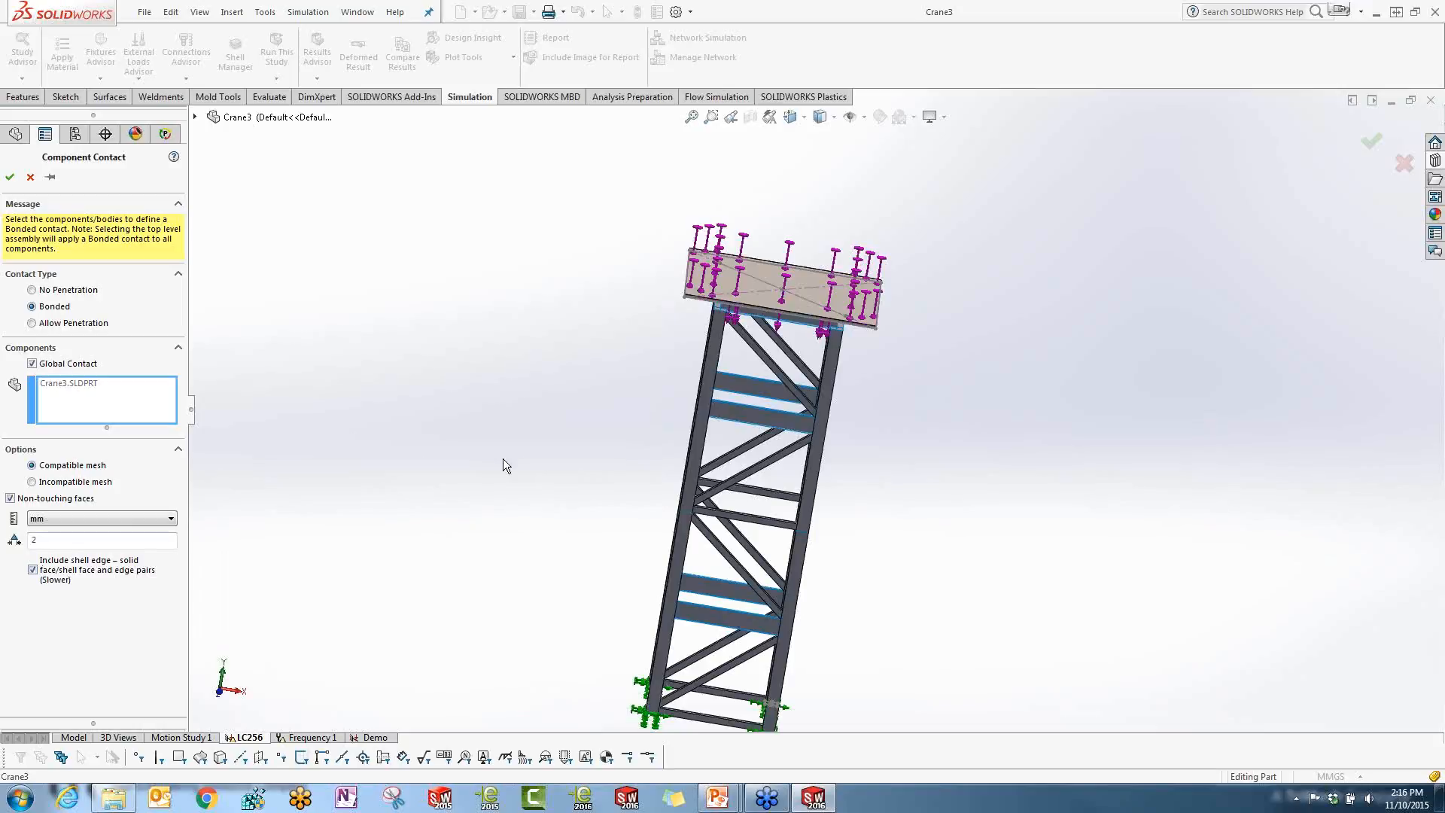
scroll(503, 458, down, 4)
middle_drag(557, 535, 527, 463)
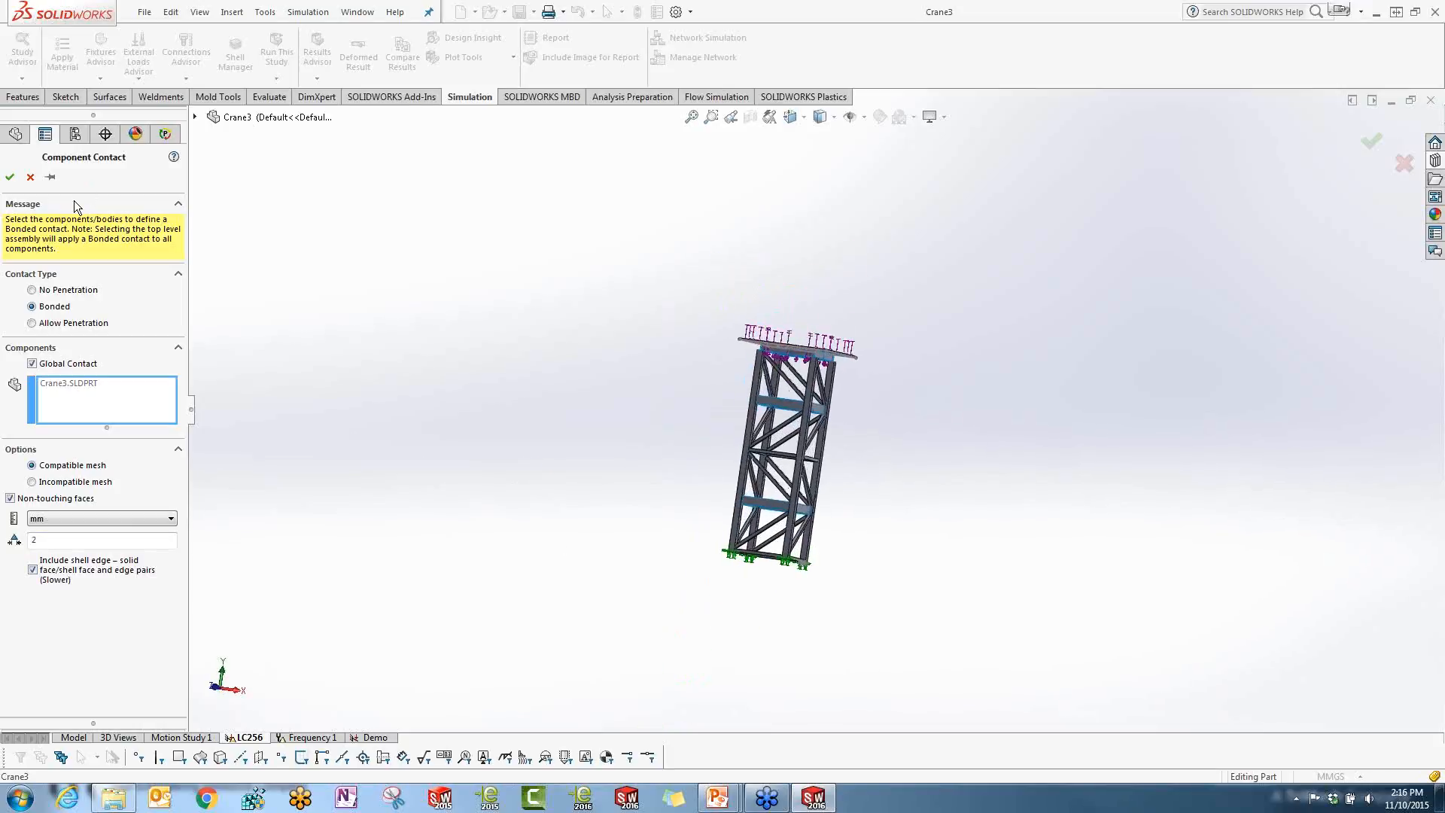
click(30, 177)
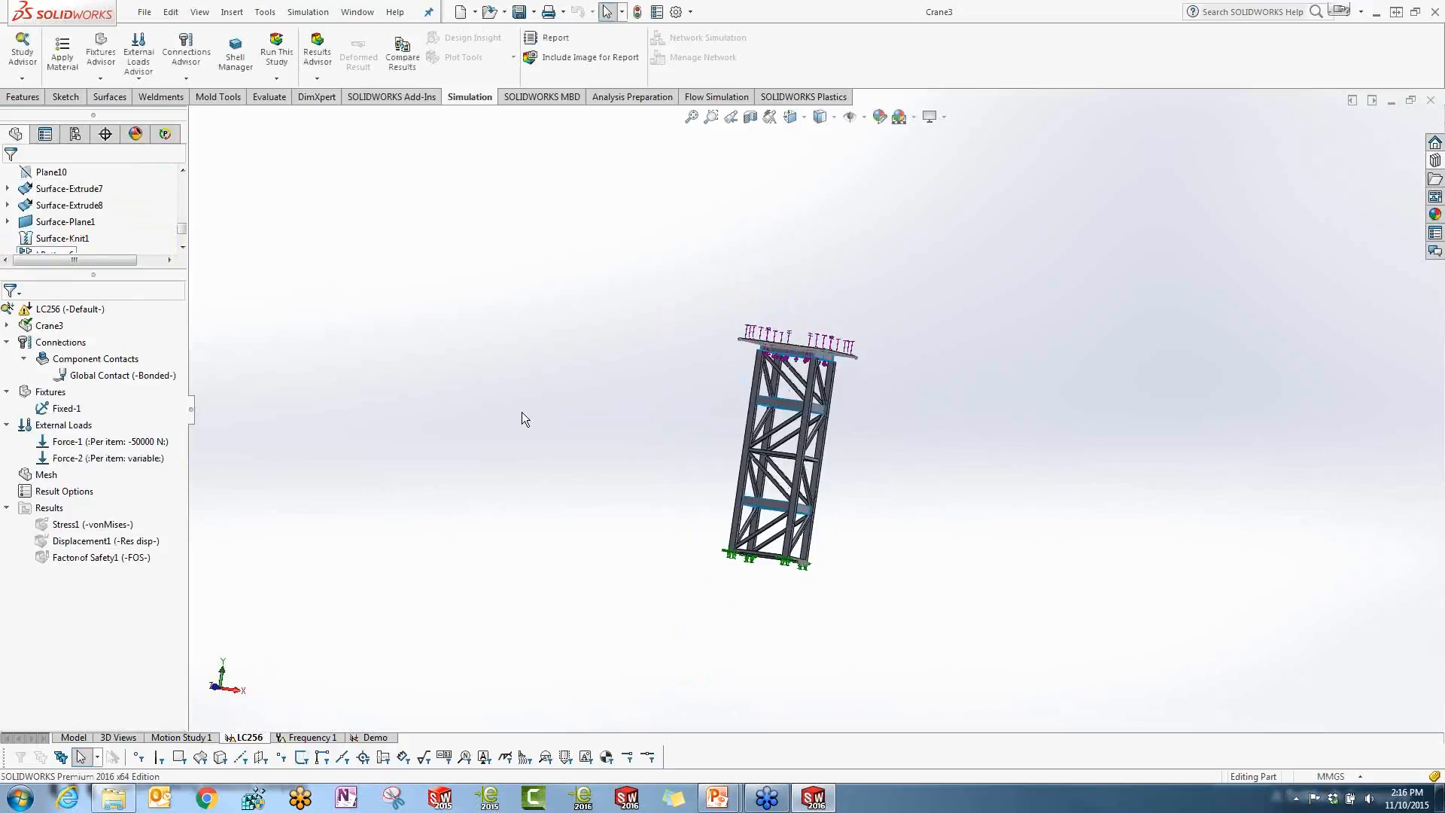
Show the Find Unconstrained Bodies slide in the PowerPoint slide show and return to the crane model in SOLIDWORKS
middle_drag(611, 524, 697, 485)
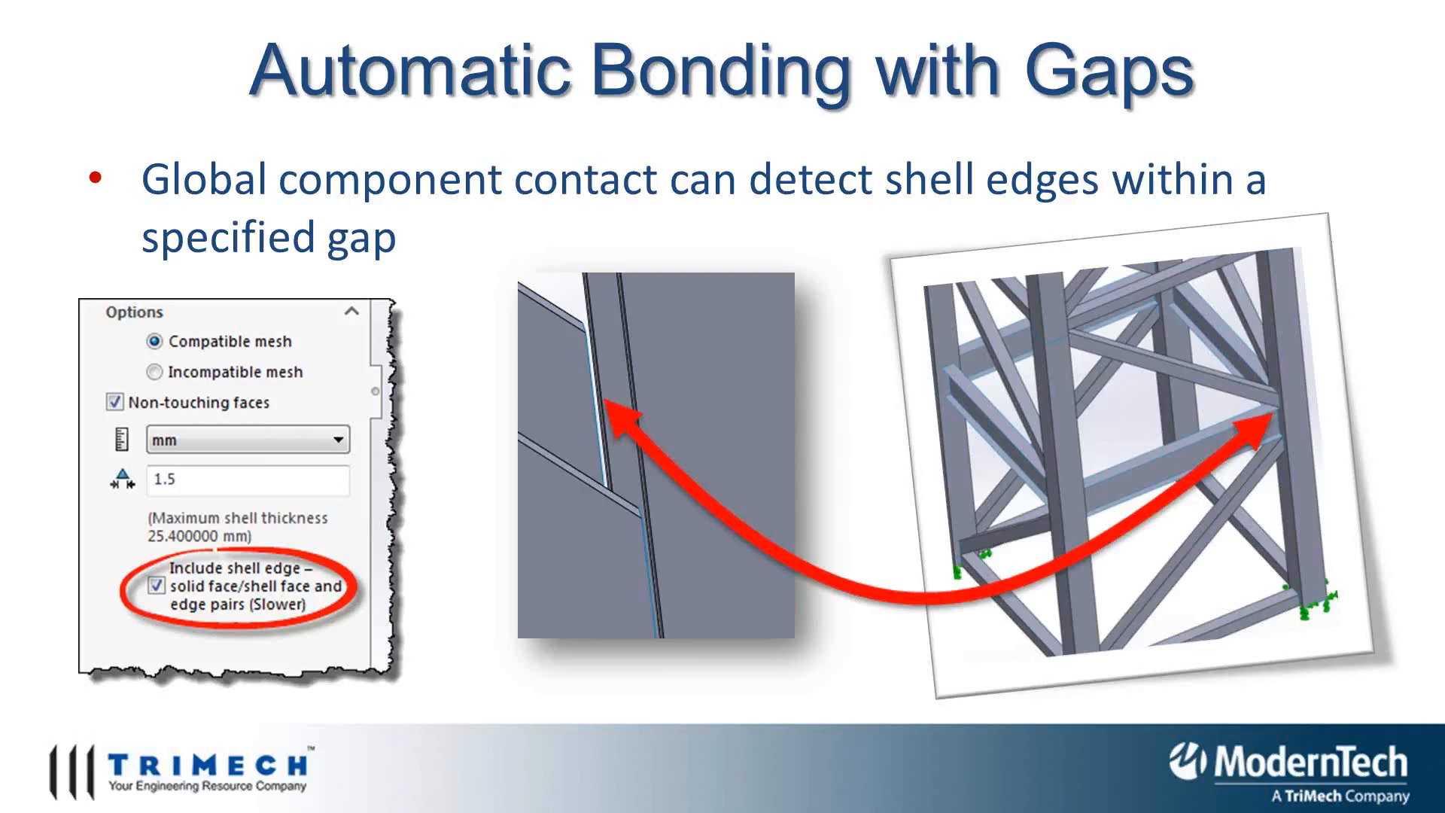
key(Right)
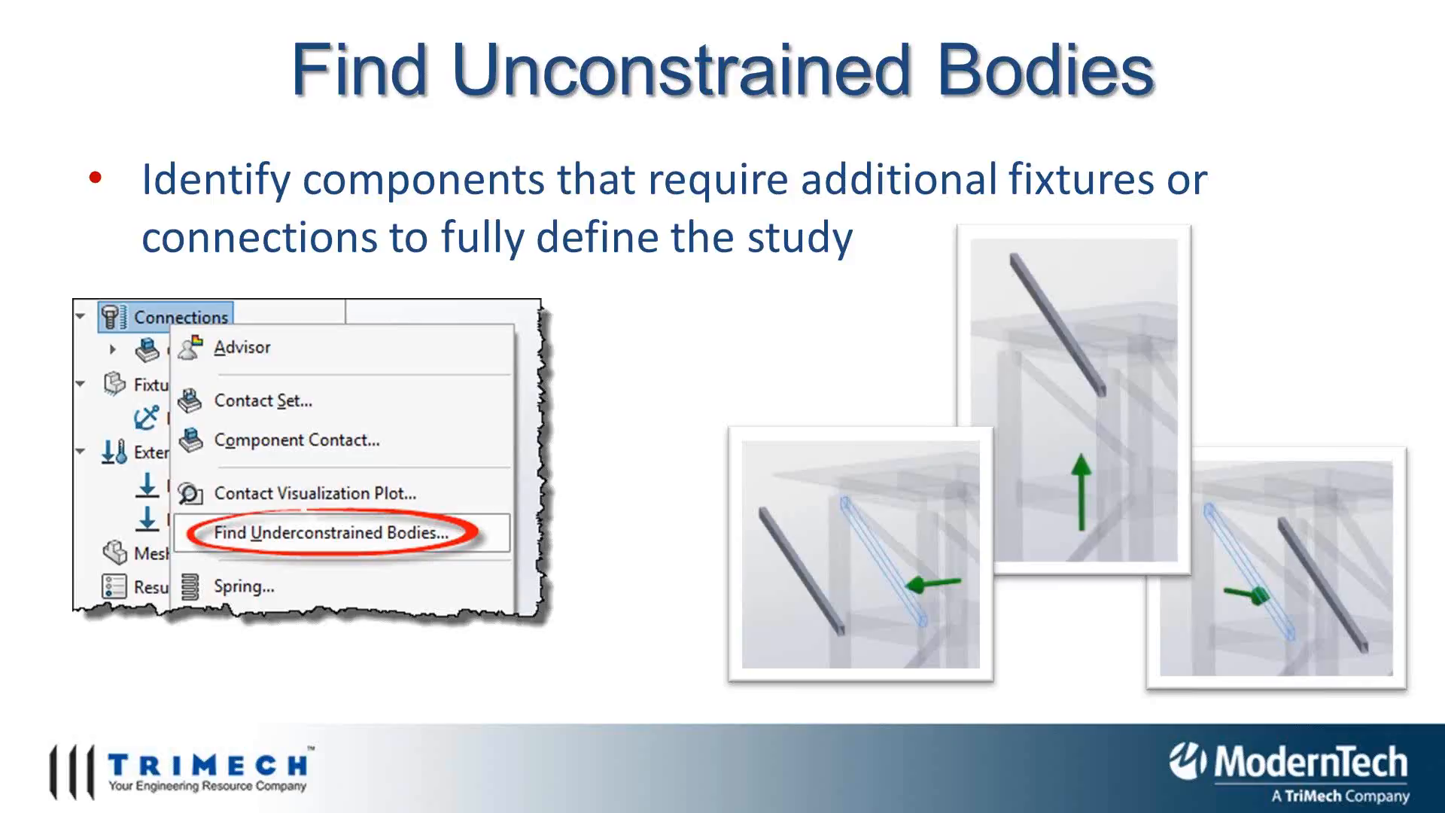
key(super+Tab)
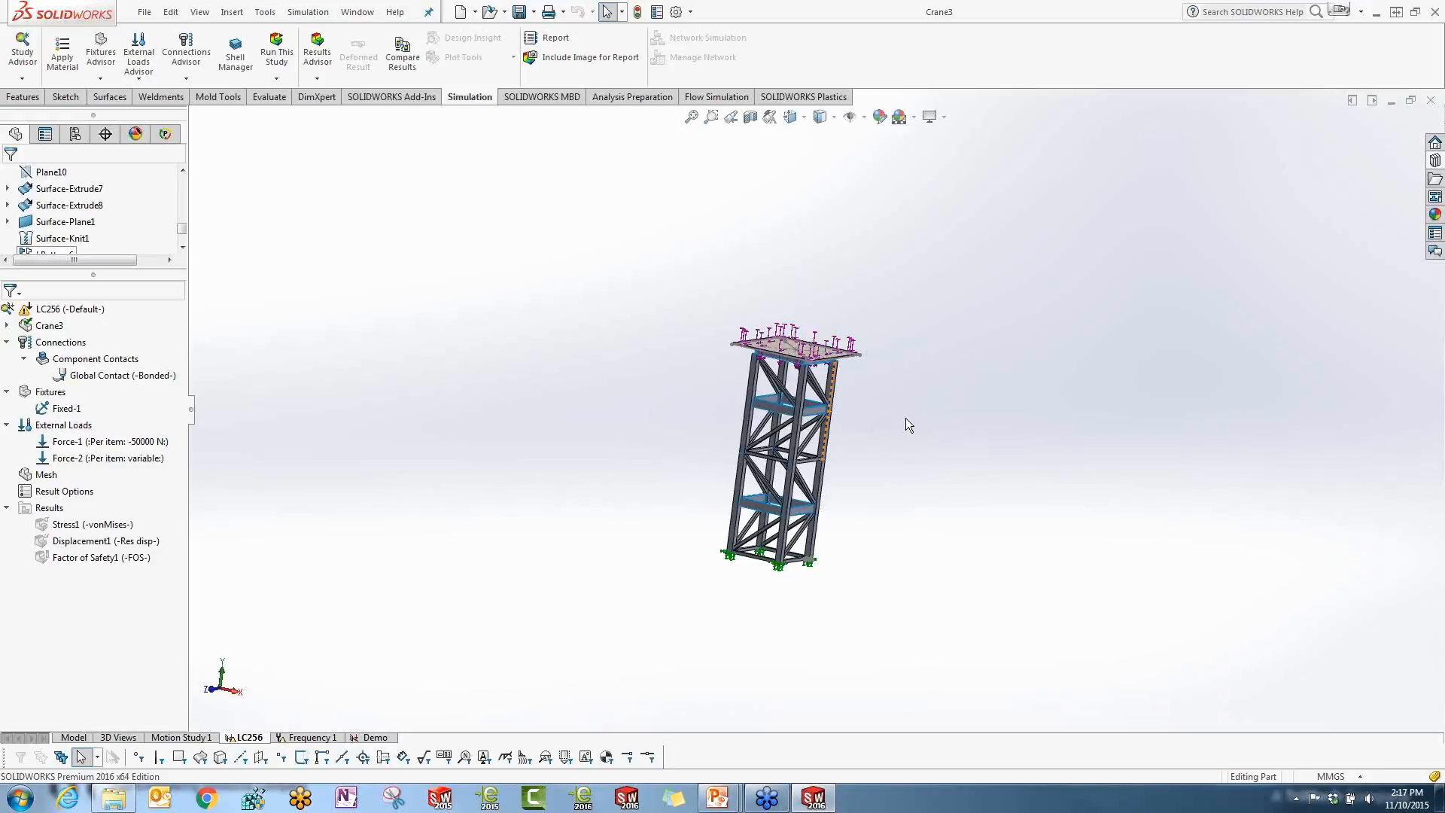
Find the underconstrained bodies from the LC256 study's connections and calculate the analysis for the crane tower
scroll(905, 417, down, 5)
middle_drag(824, 525, 735, 402)
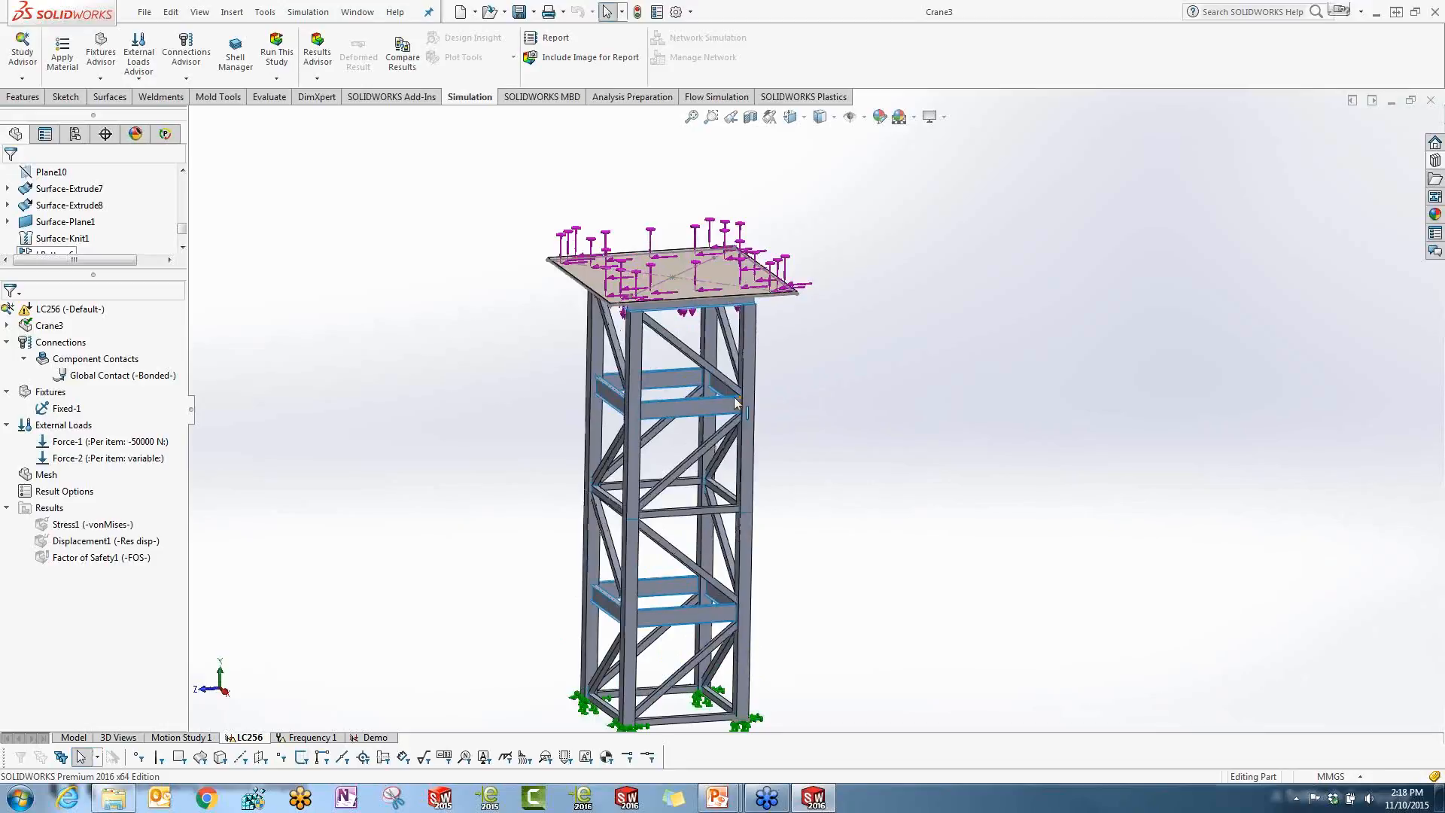
scroll(708, 395, down, 5)
scroll(643, 314, down, 5)
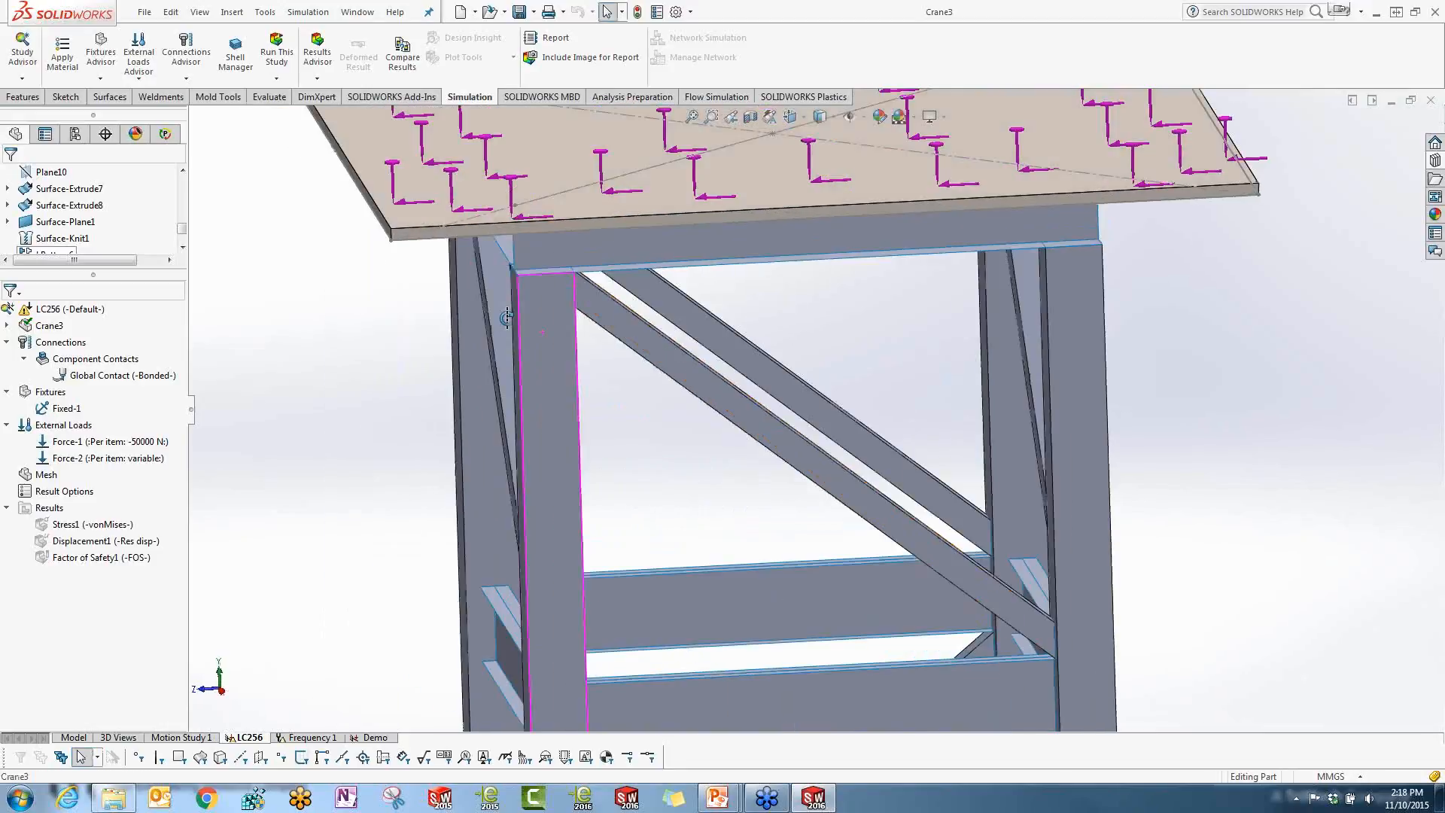
middle_drag(507, 318, 467, 301)
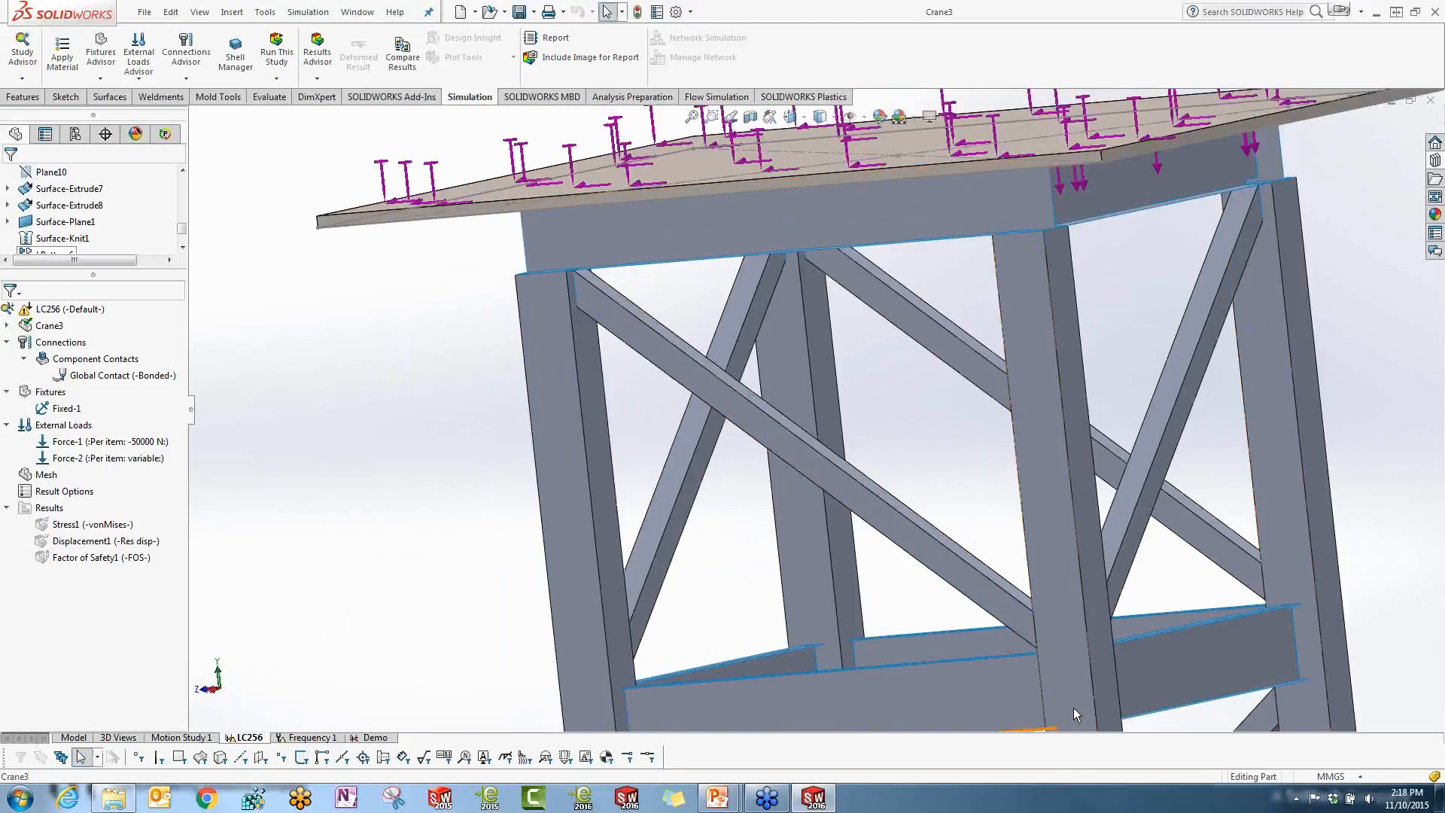
scroll(1074, 708, up, 2)
scroll(1073, 712, up, 6)
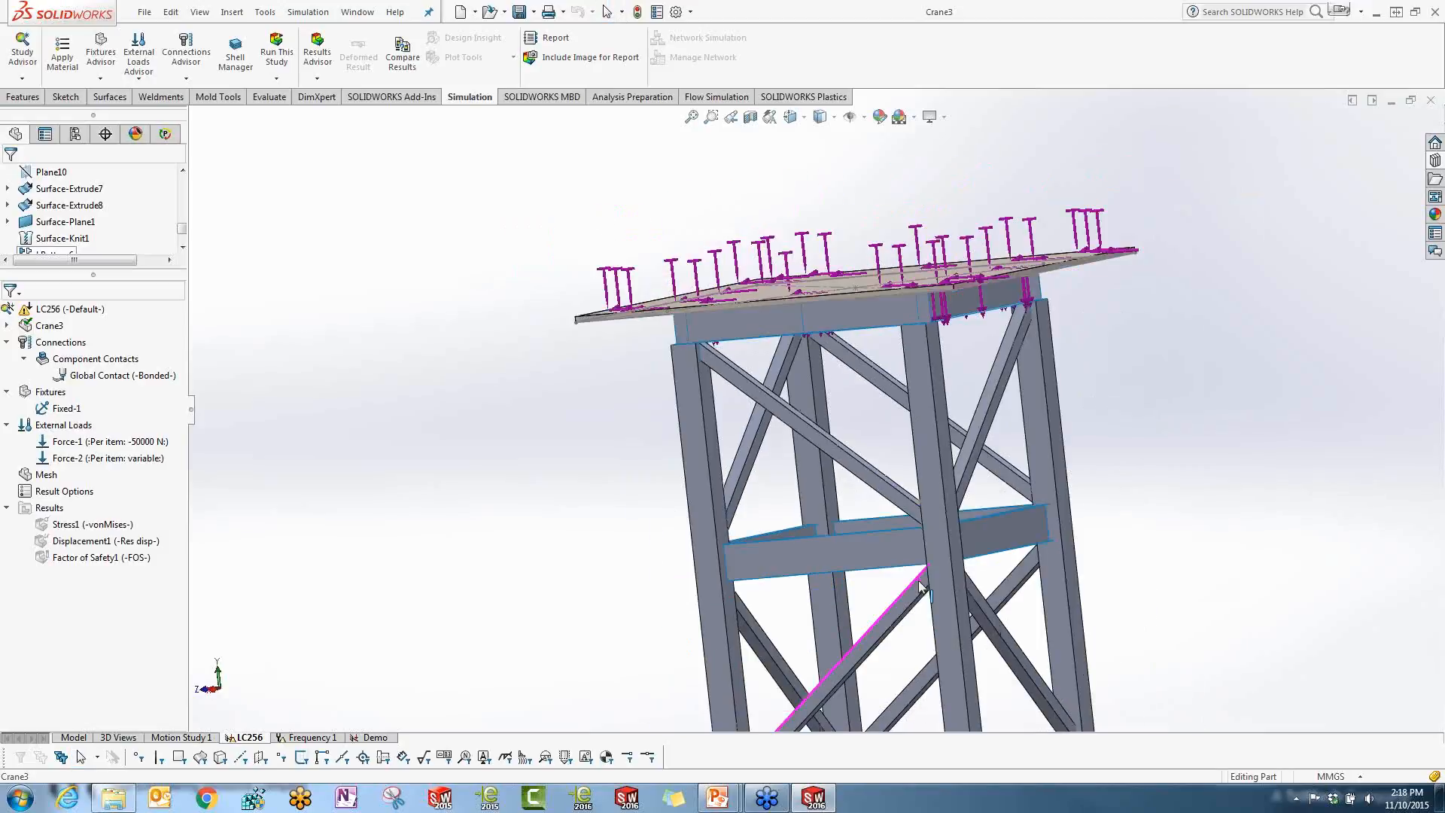
right_click(71, 347)
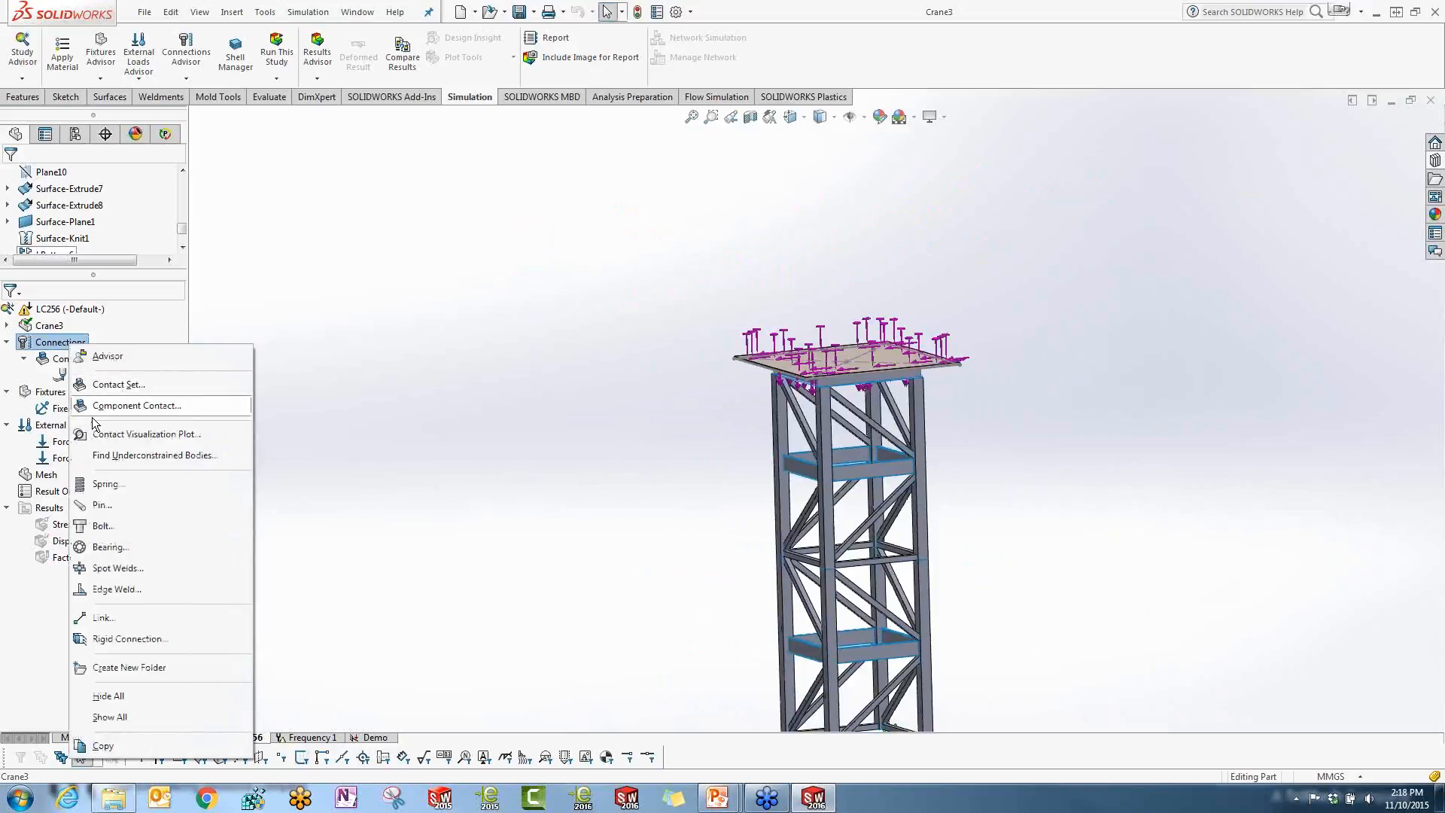
click(121, 456)
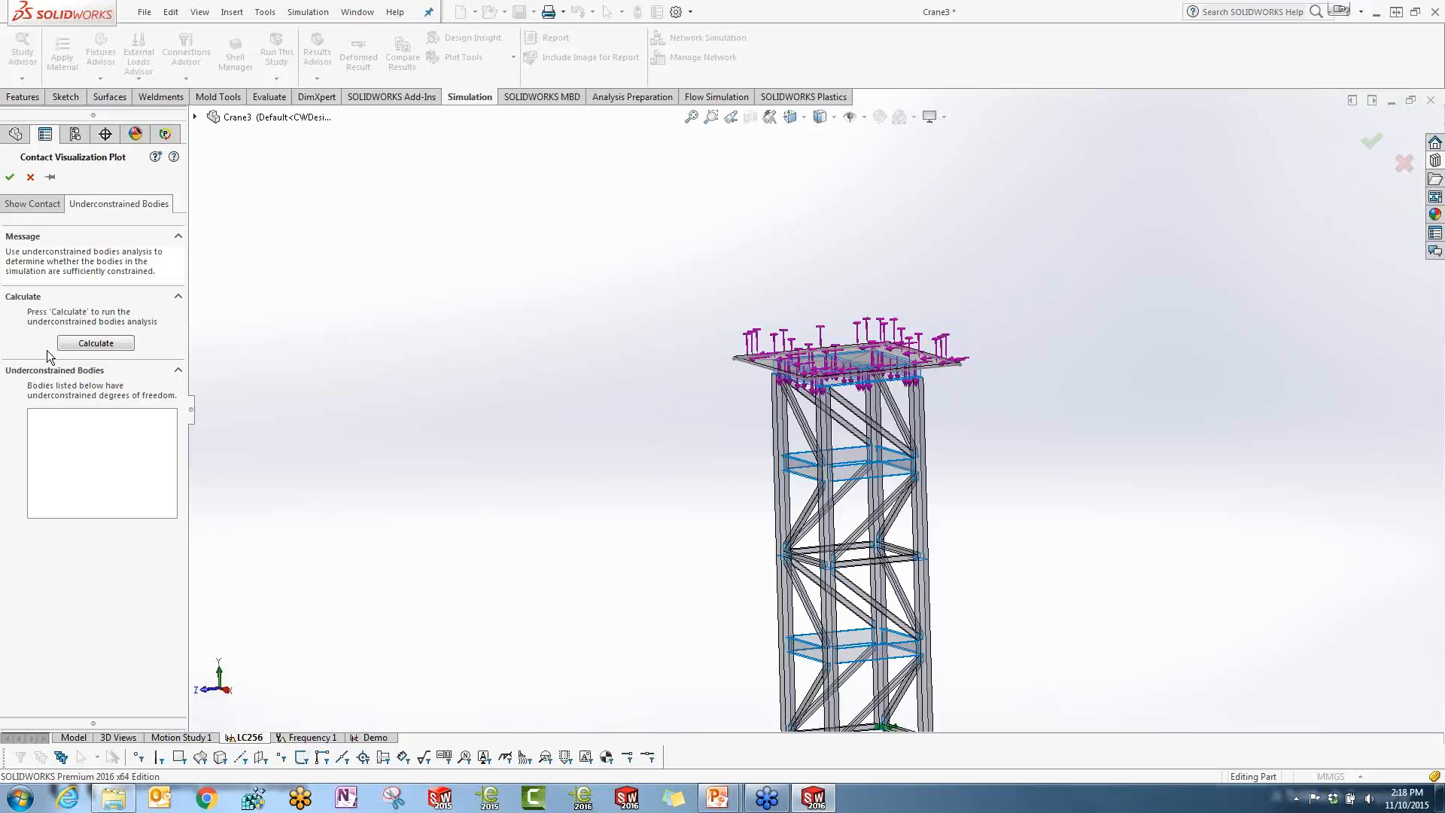
click(72, 343)
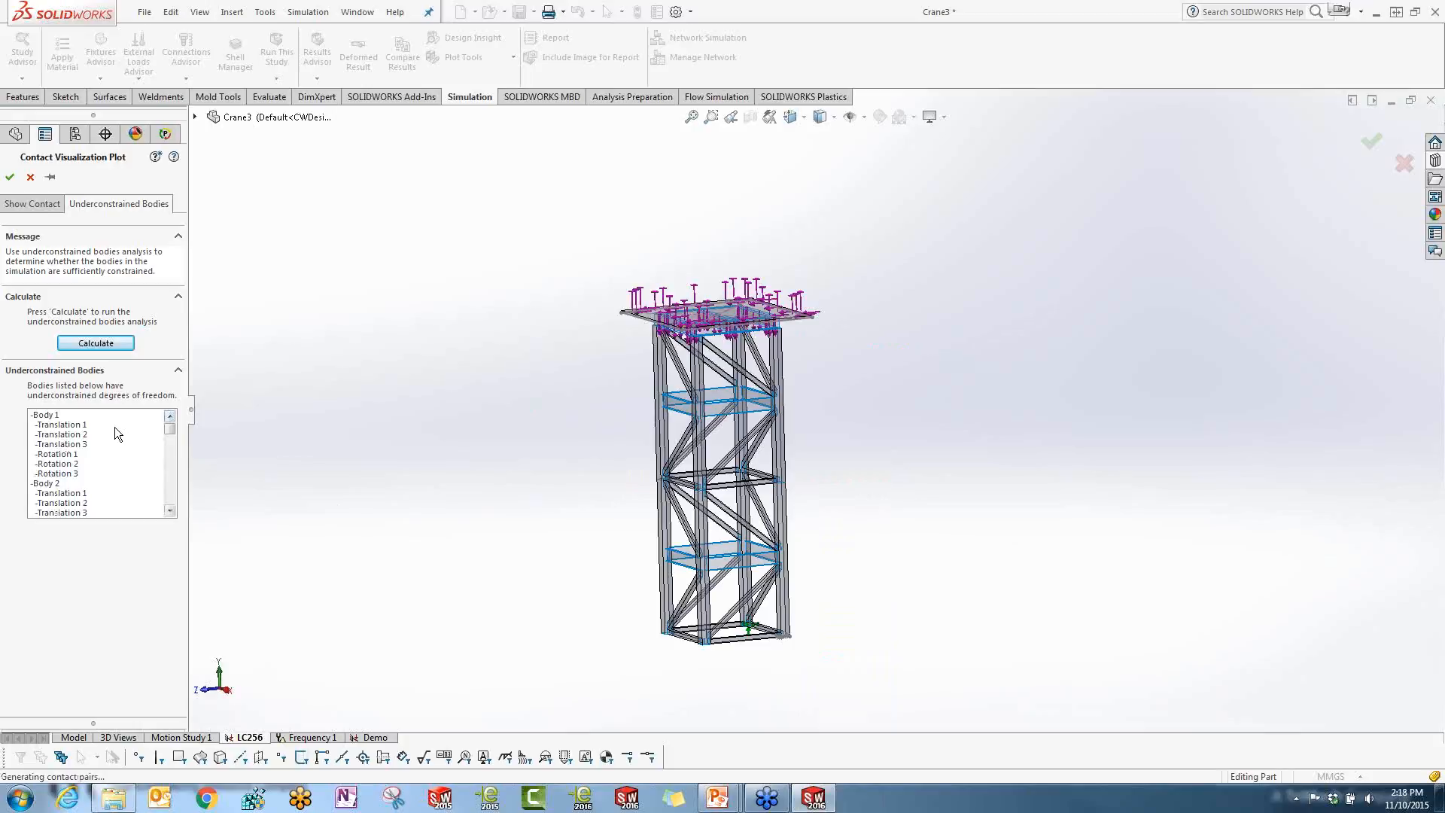
Examine the free motions of Body 1, previewing Translation 1 and Rotation 2 on the tower, and close the contact visualization plot
click(114, 426)
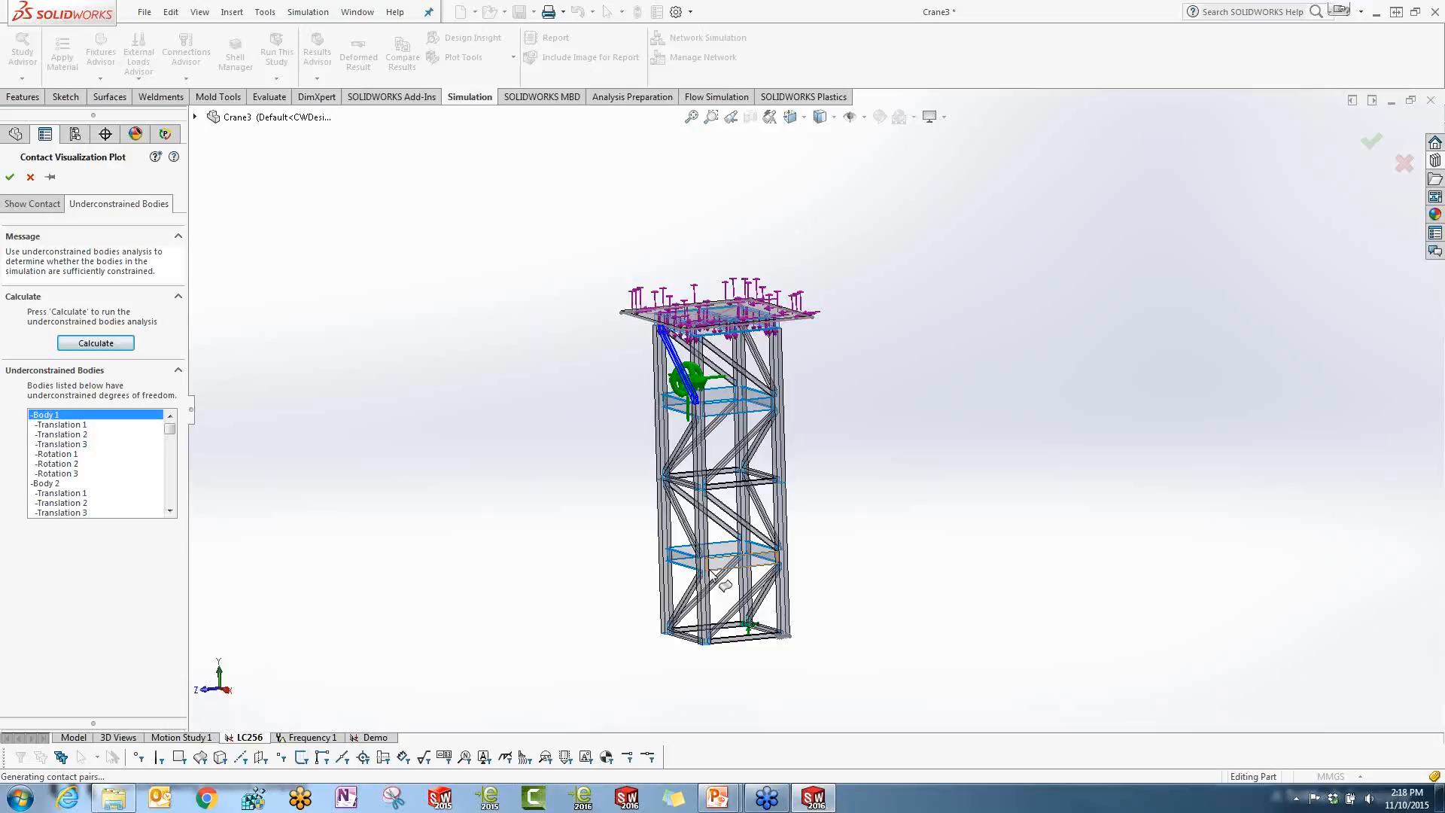
middle_drag(711, 570, 702, 590)
scroll(639, 339, down, 5)
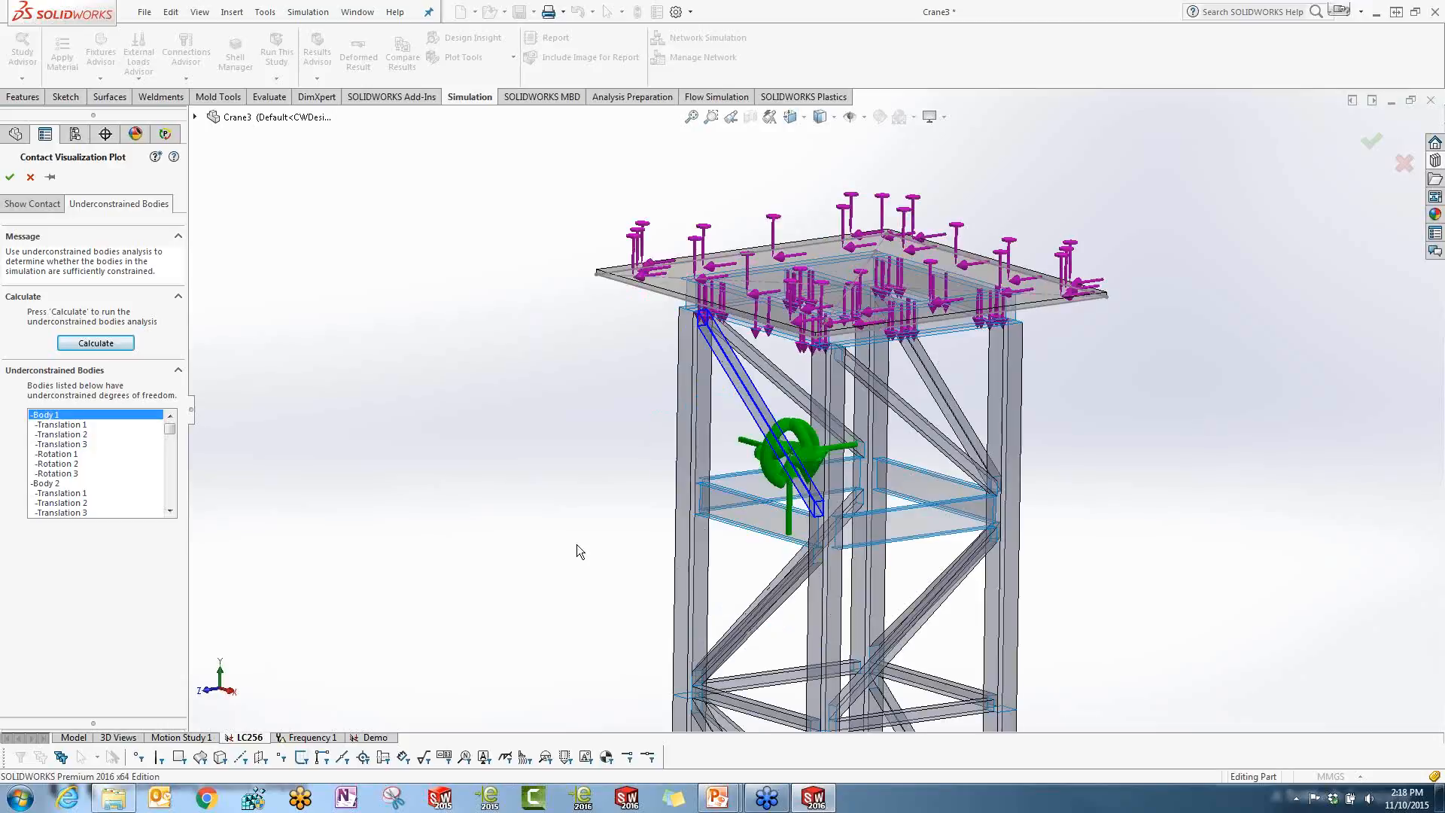
click(64, 425)
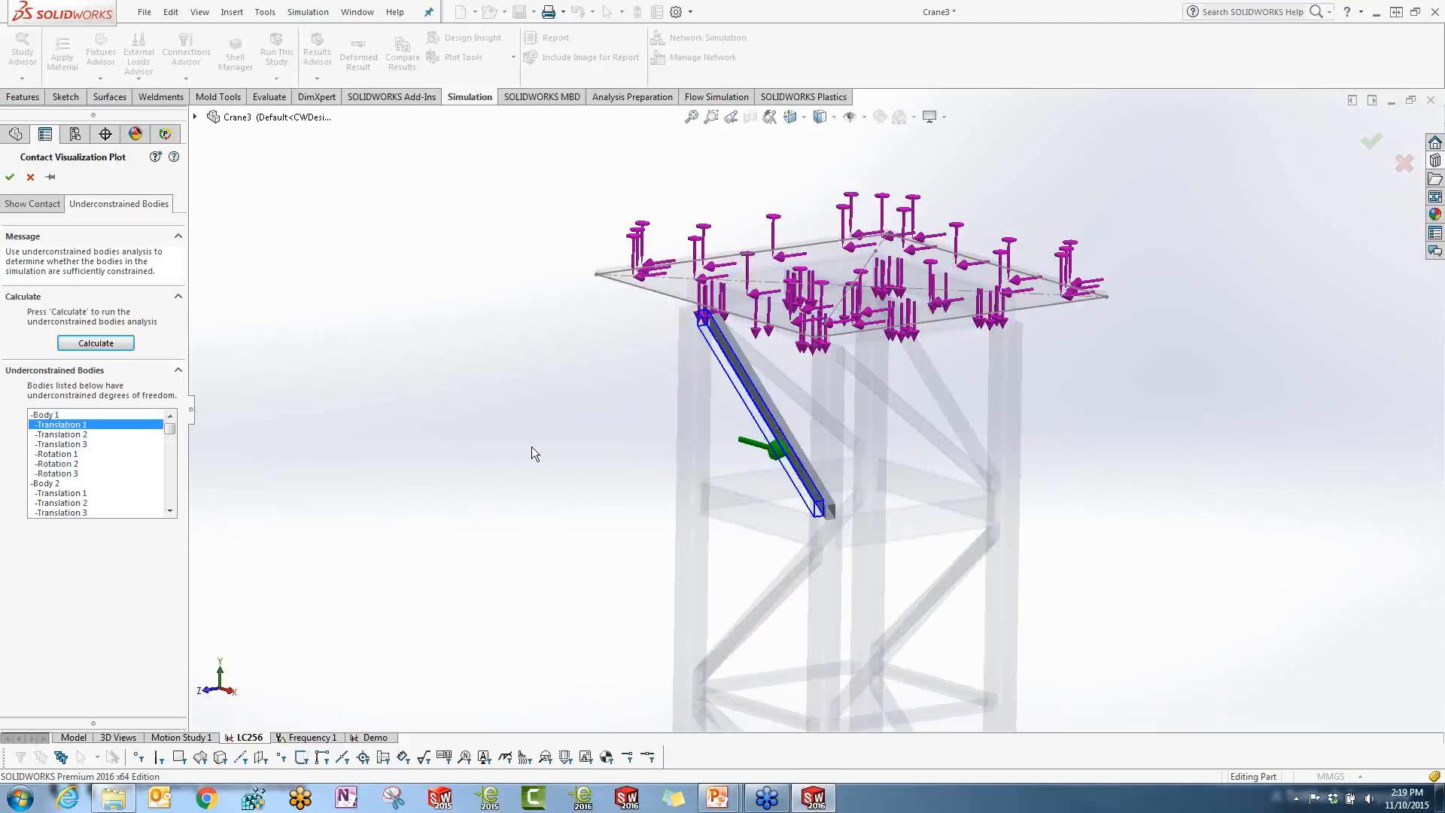
middle_drag(531, 447, 570, 557)
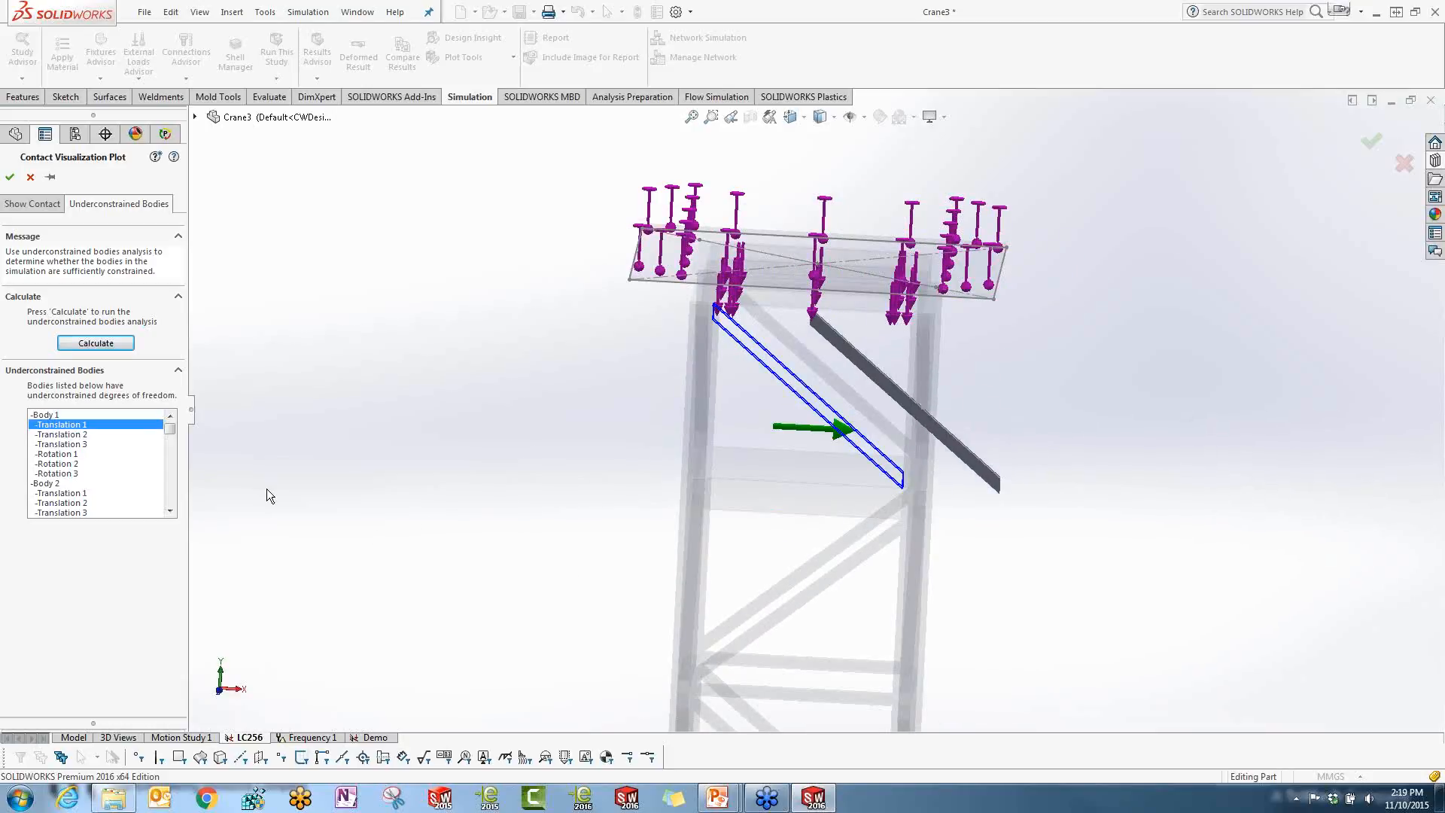
click(58, 465)
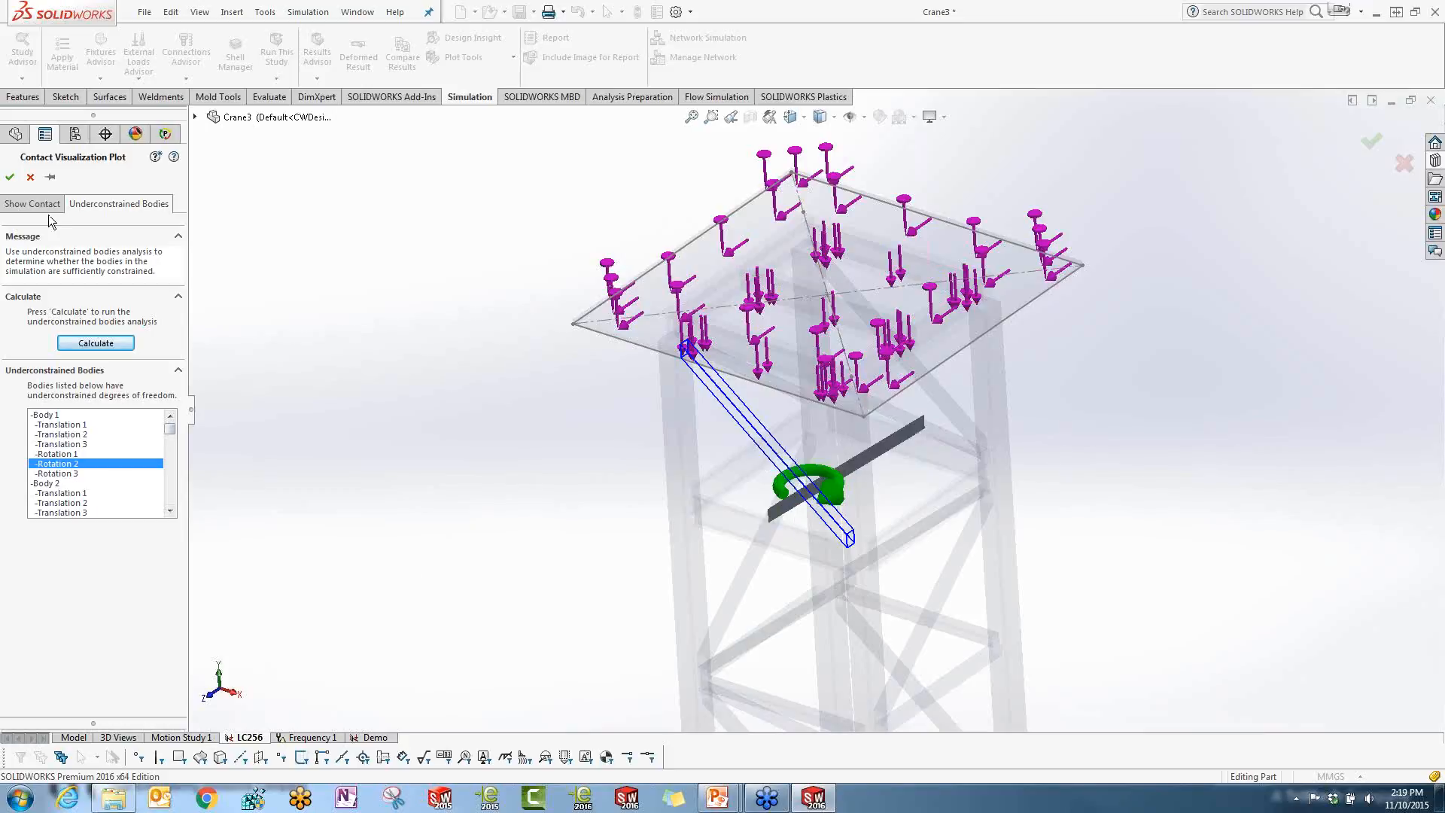
click(30, 177)
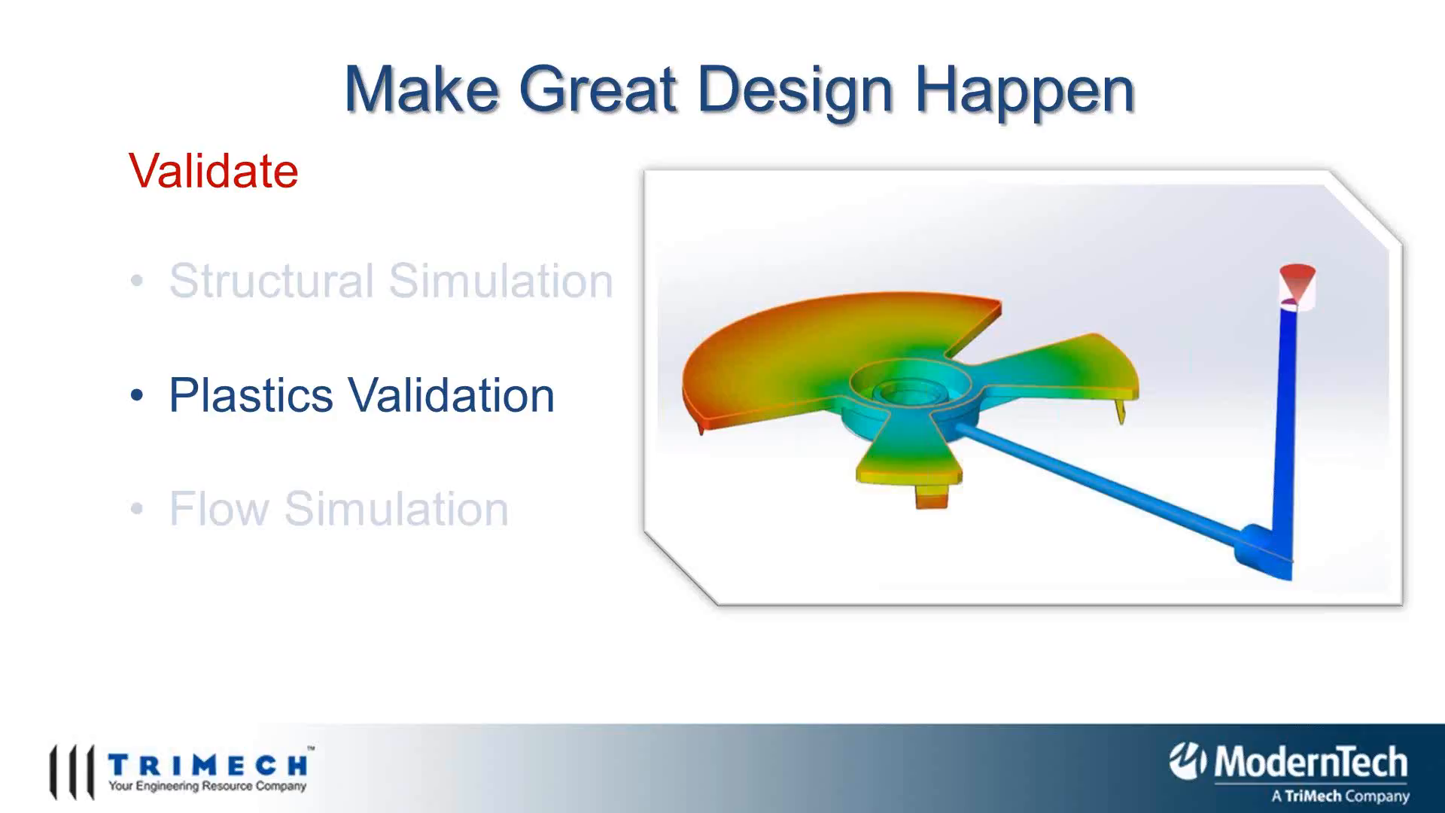
Advance the slide show to the Runner Domain slide and switch back to SOLIDWORKS
key(Right)
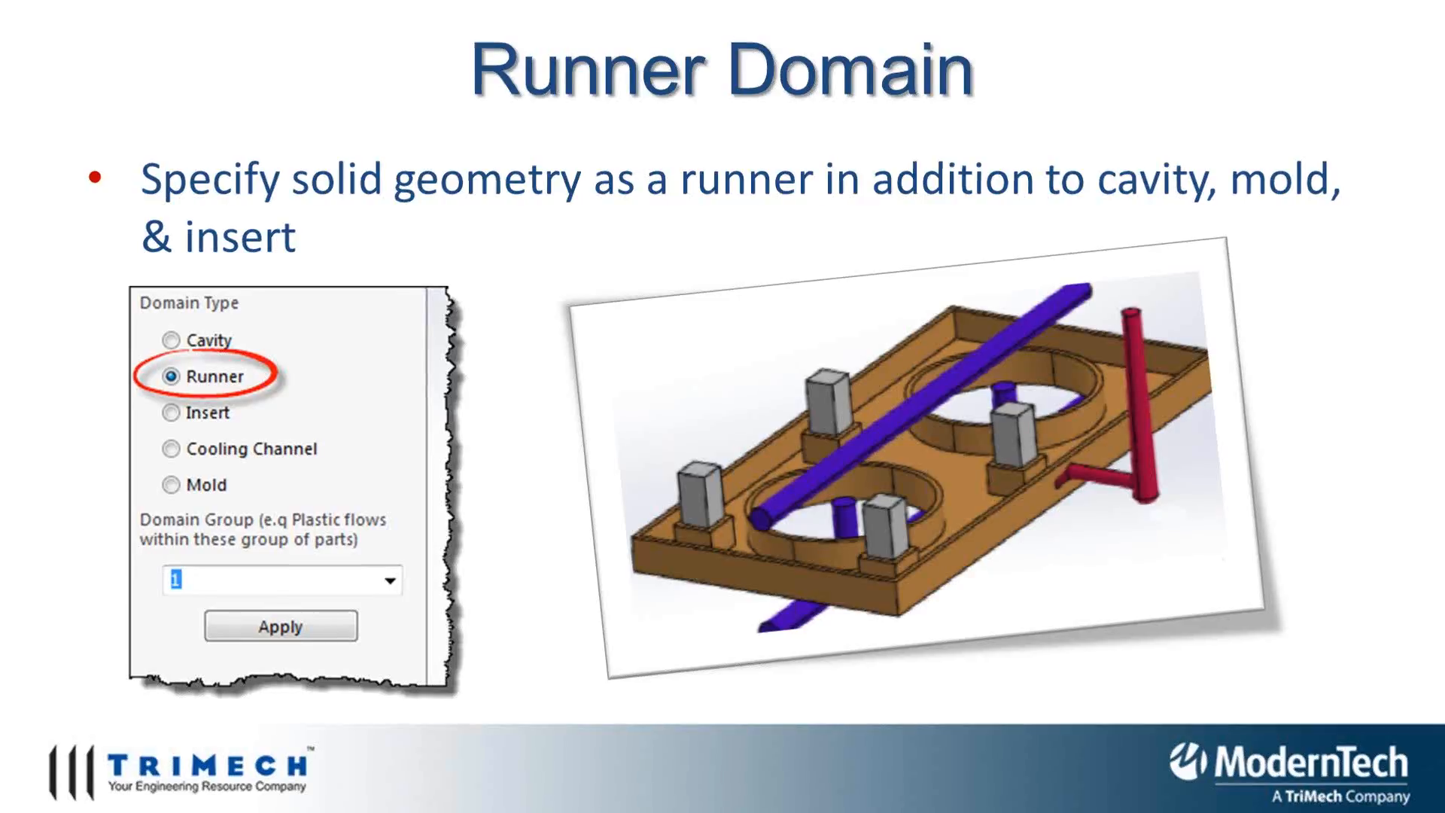
key(super+Tab)
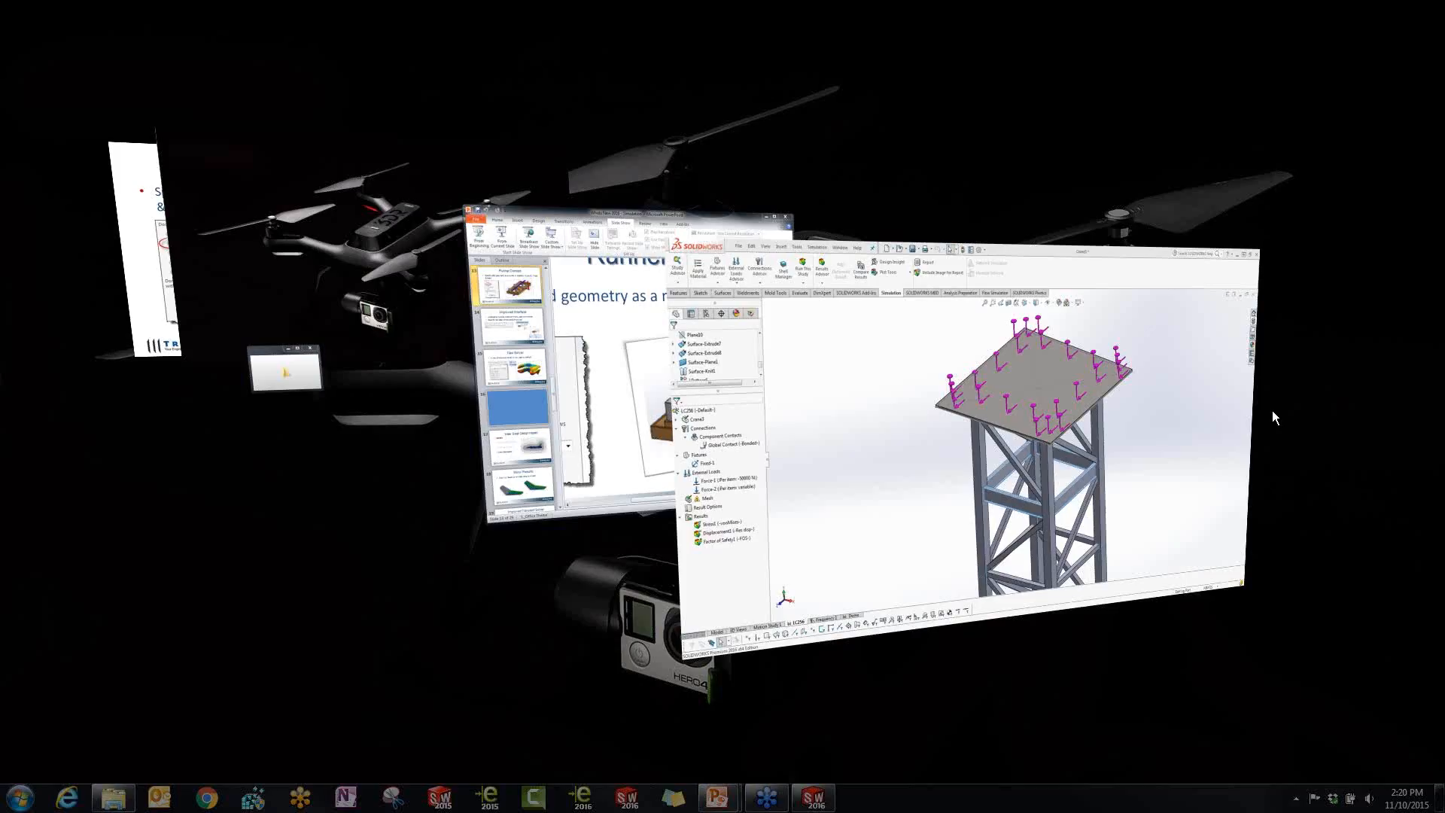
Close the crane model and open the recent document Slot_center_cavity
key(ctrl+w)
key(r)
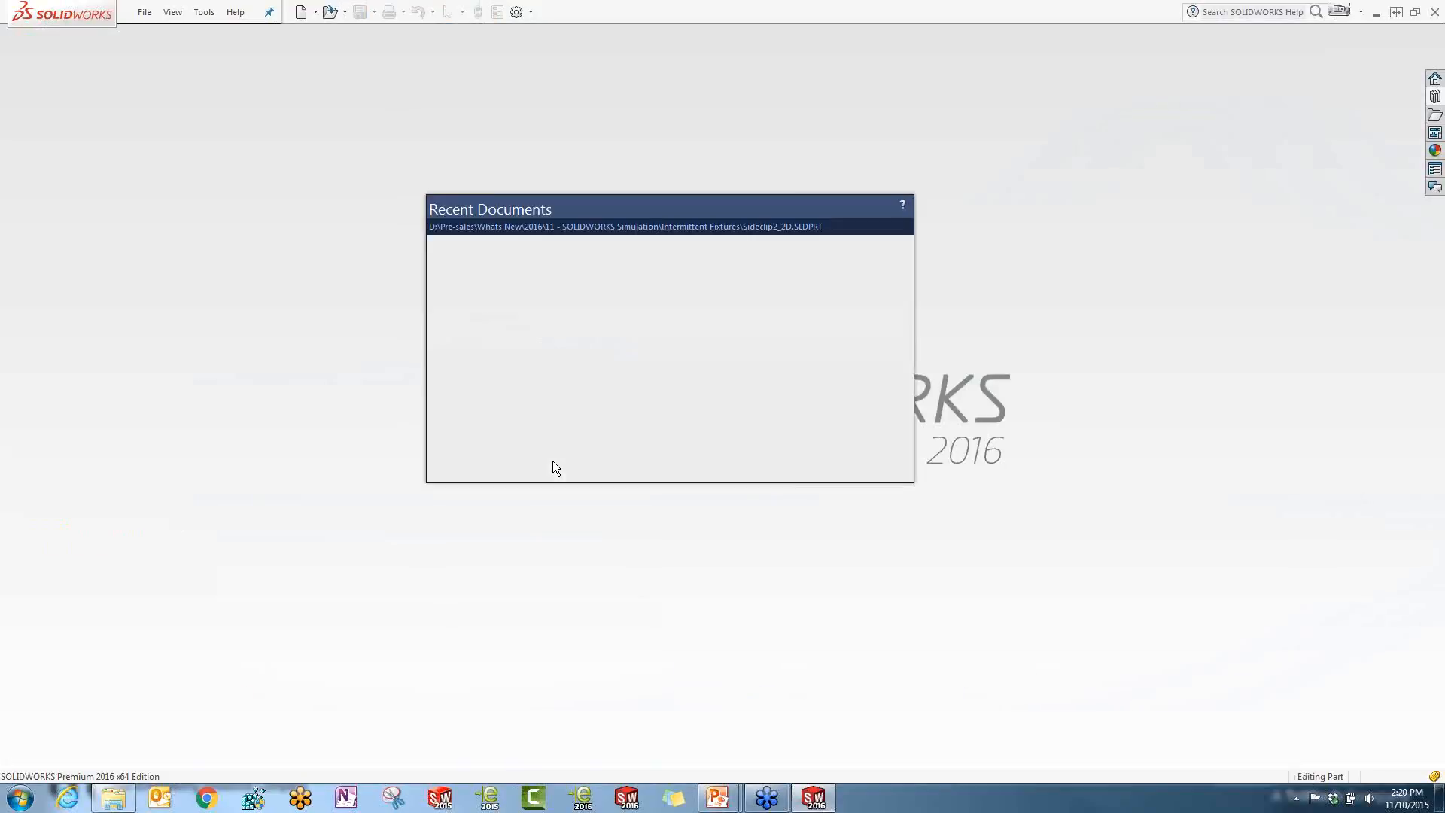
click(853, 289)
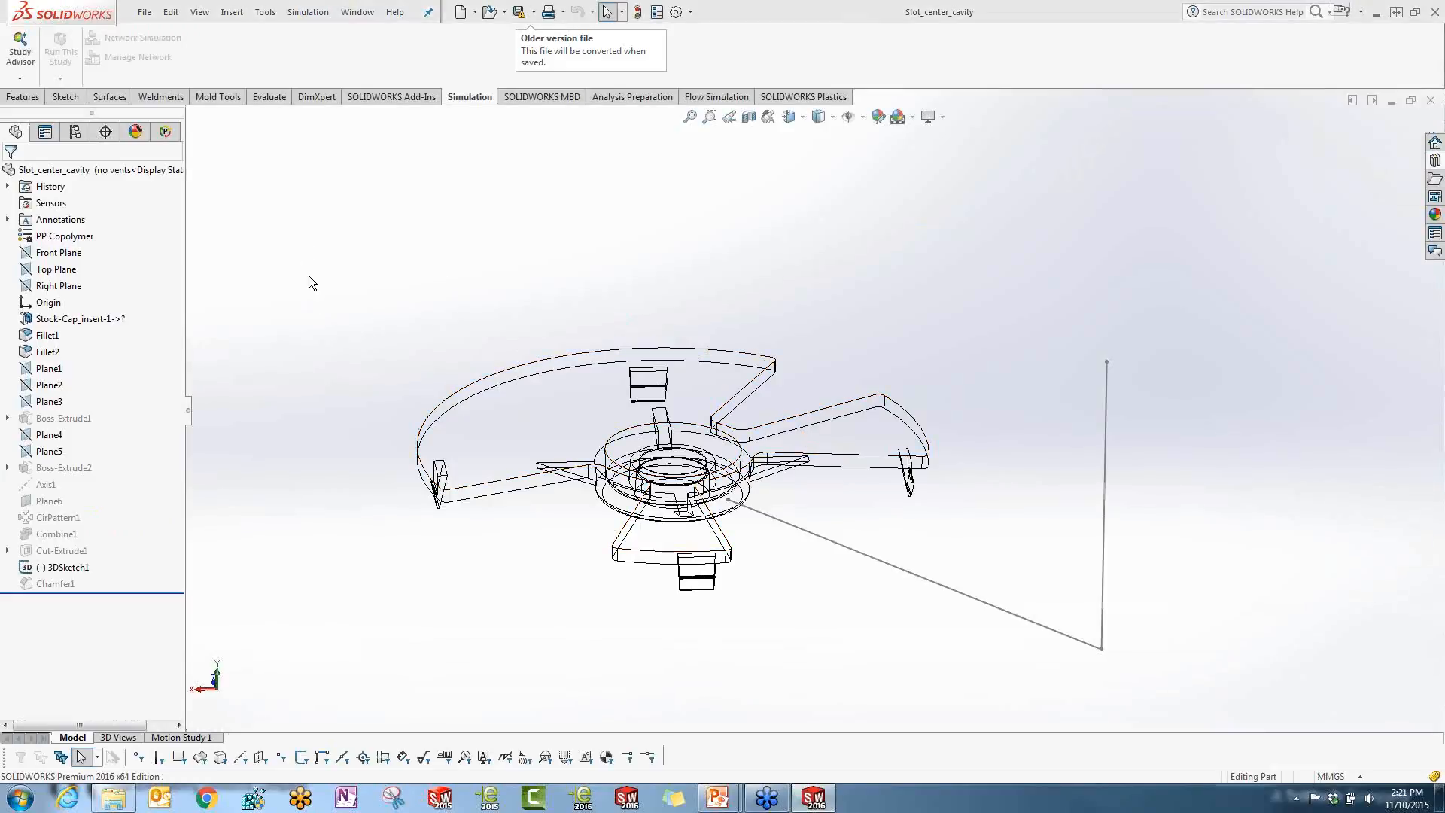
Start a manual solid mesh in SOLIDWORKS Plastics with Runner and Cooling System Design enabled, and continue to Channel Design
click(166, 133)
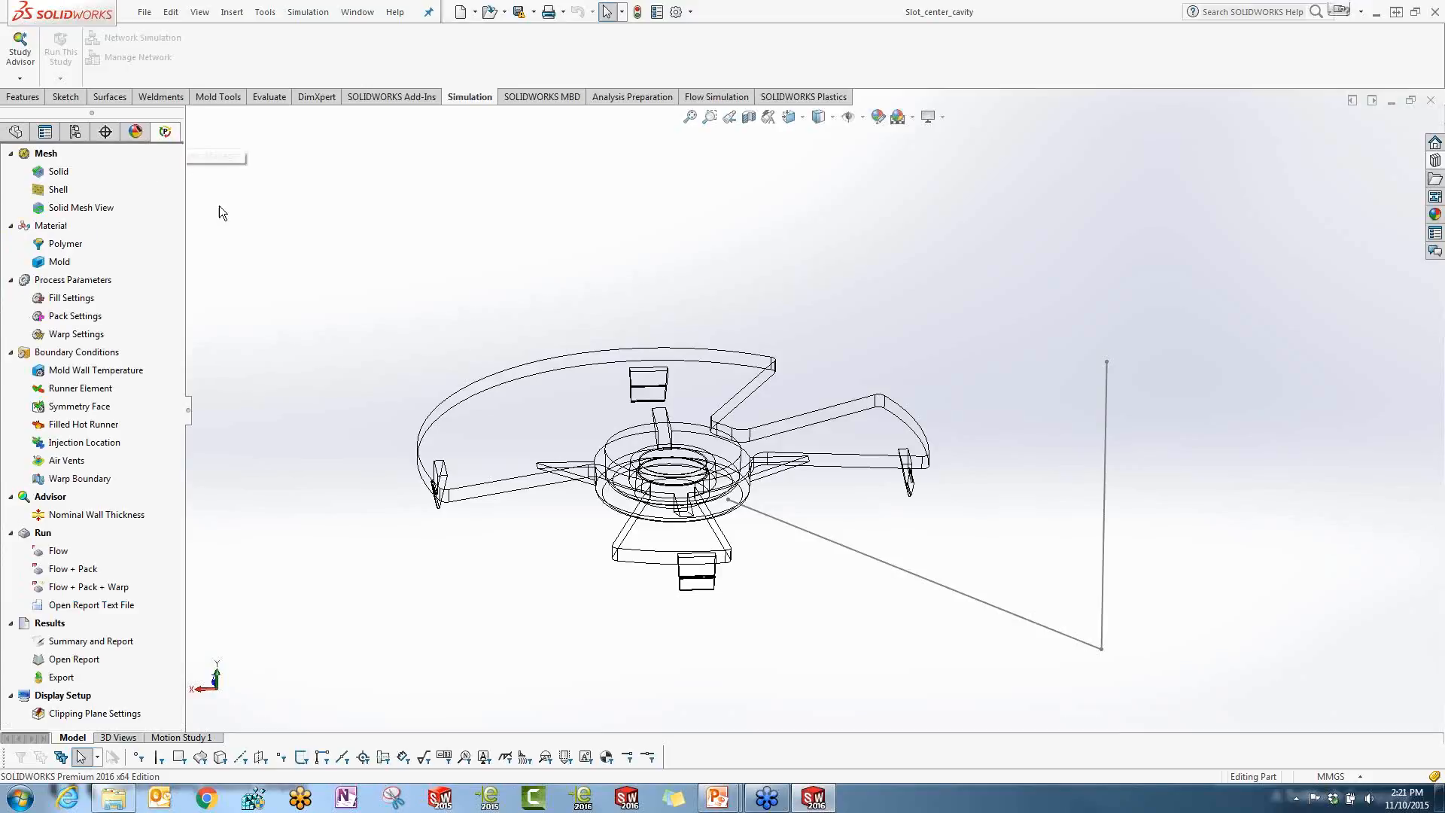
right_click(66, 171)
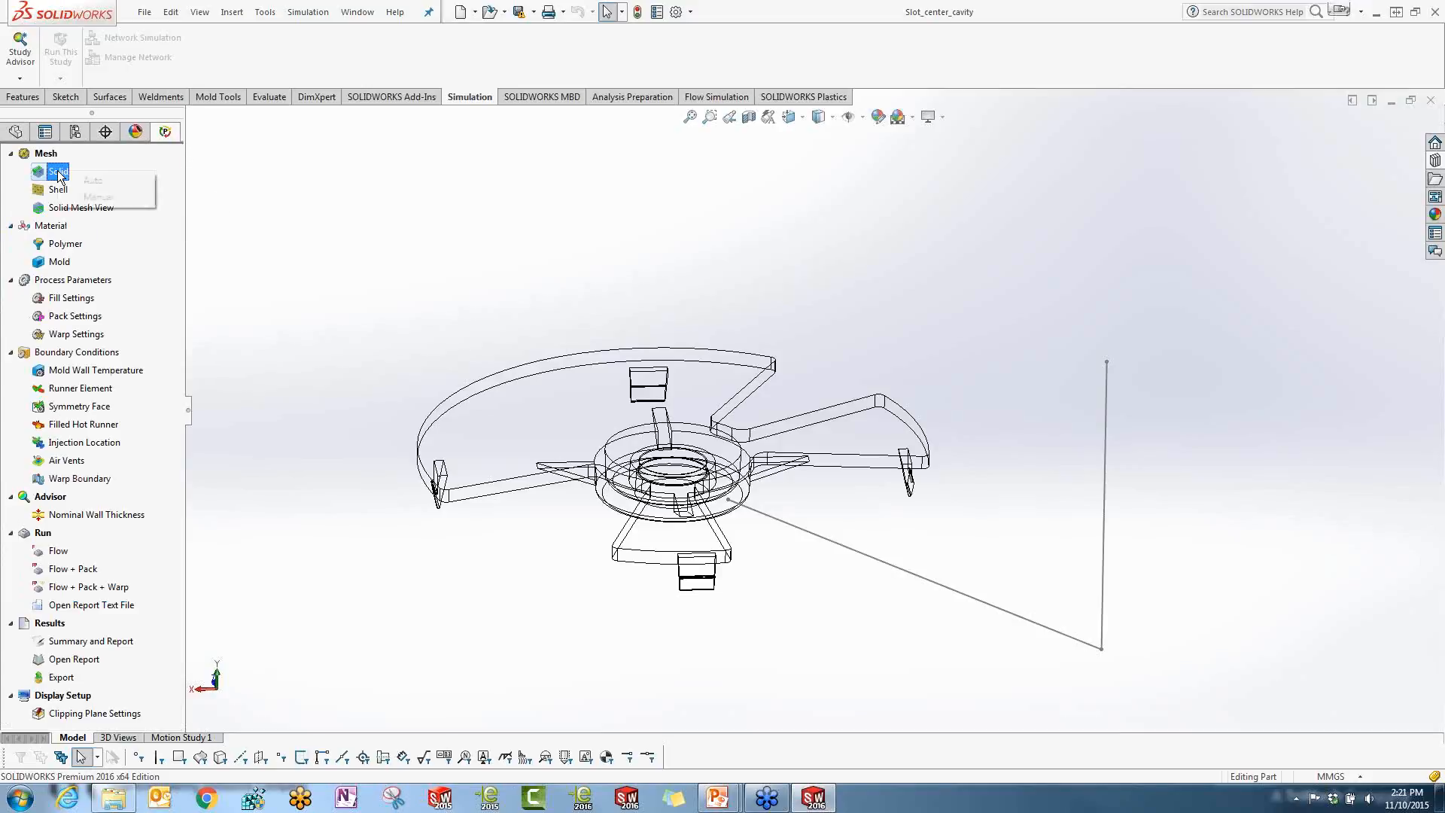
click(95, 197)
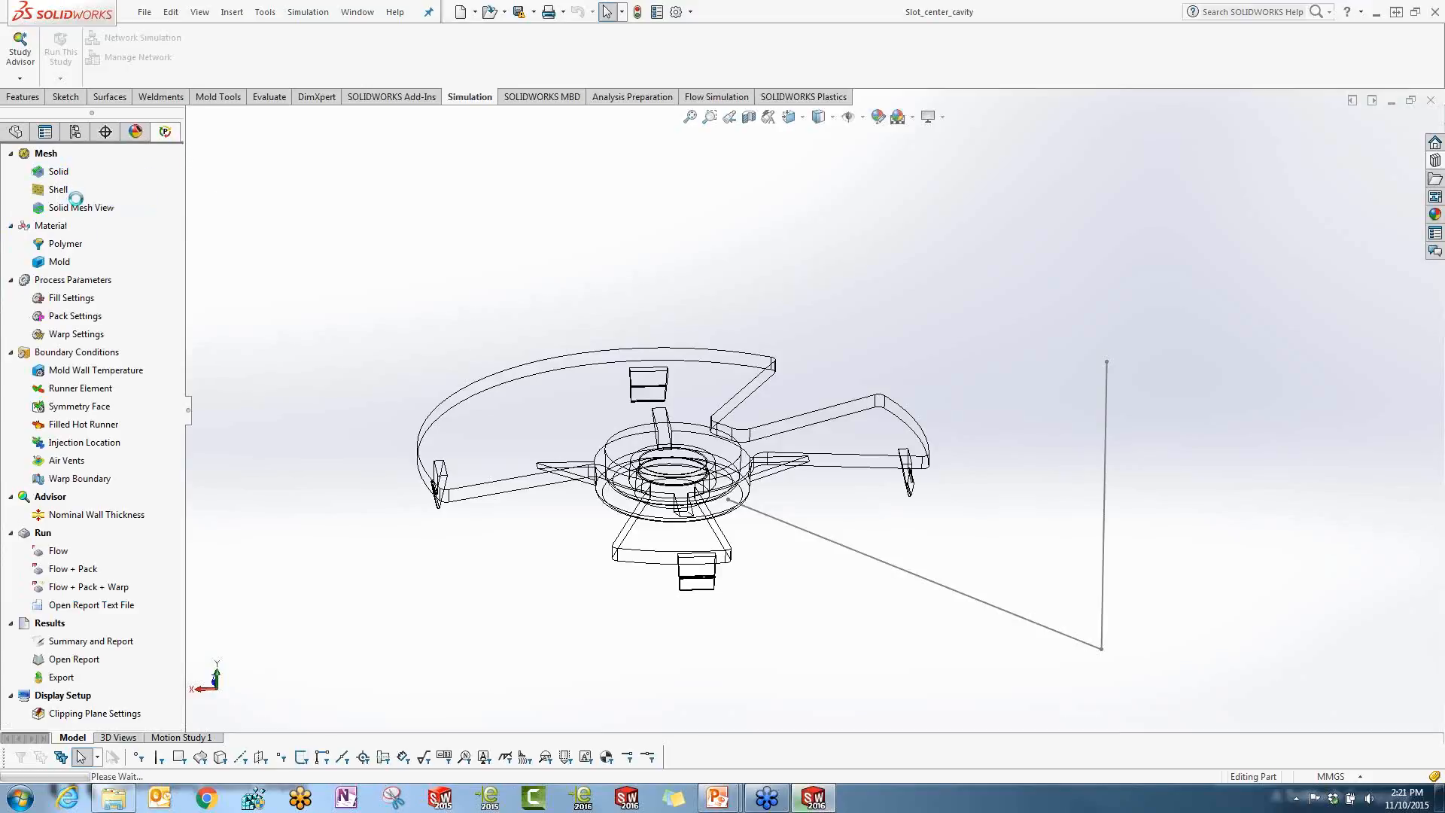
click(21, 356)
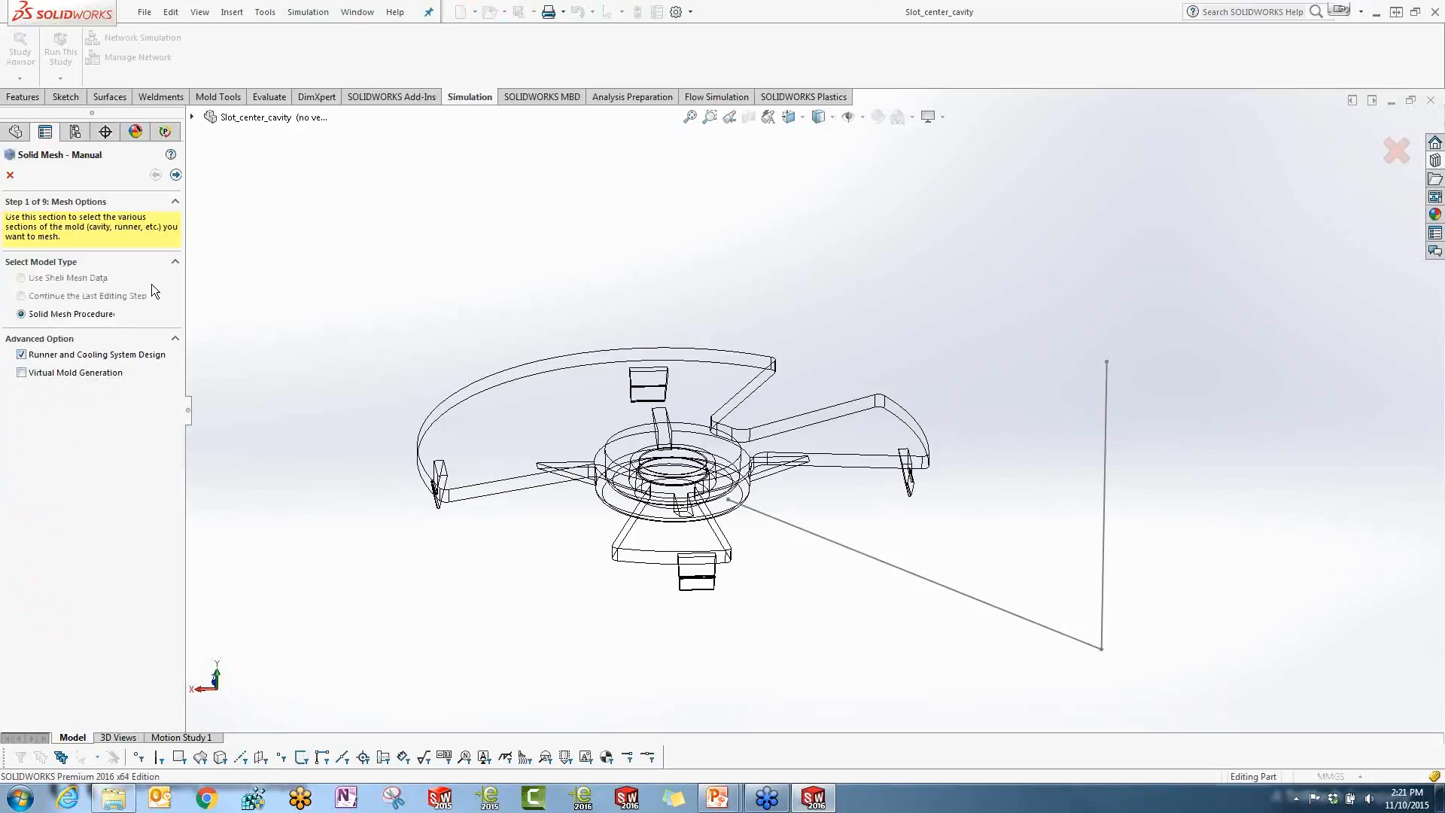
click(175, 175)
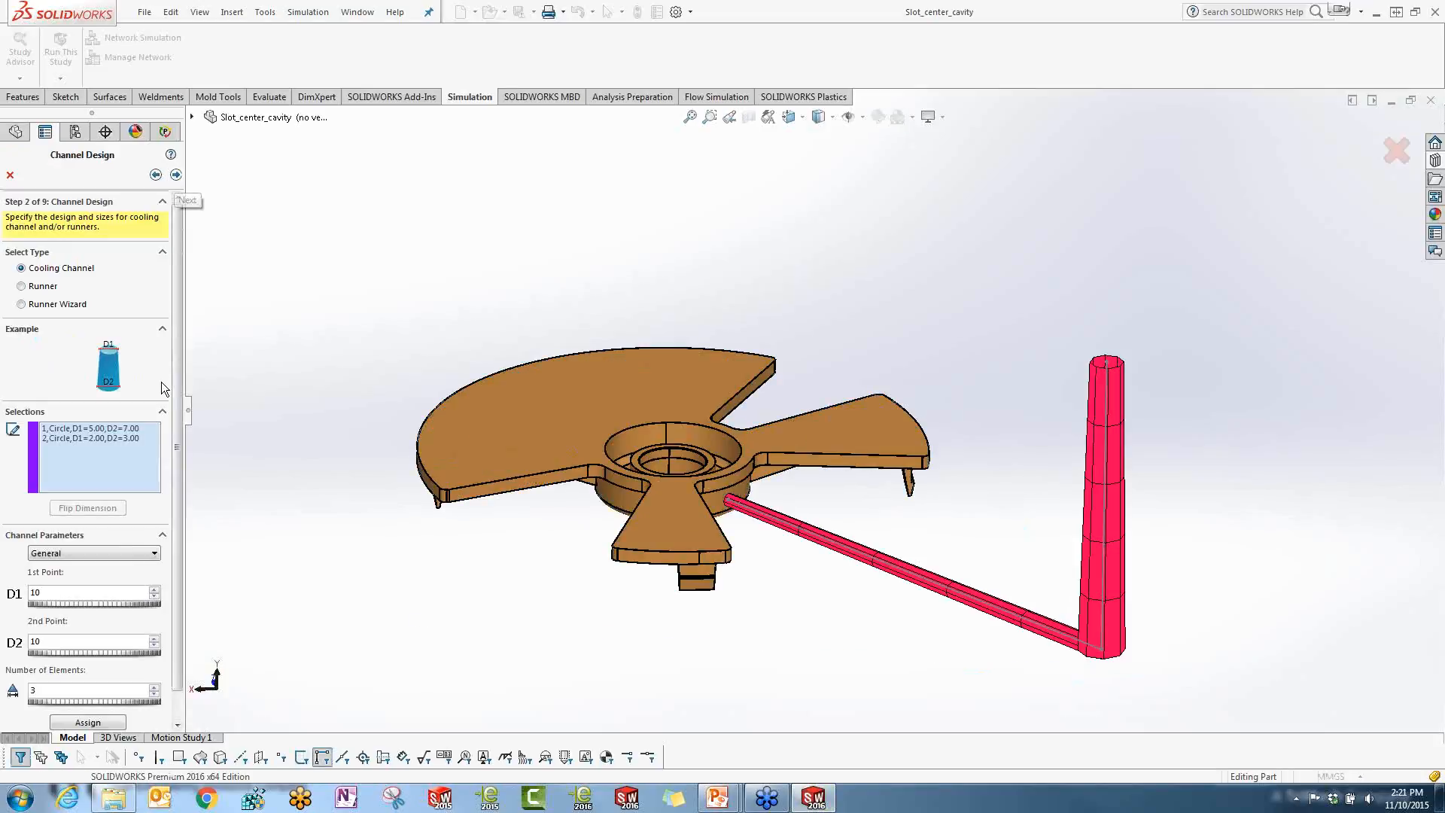
Choose Runner as the channel type, set the runner body's domain type to Runner, and cancel the manual solid mesh
click(68, 285)
click(175, 176)
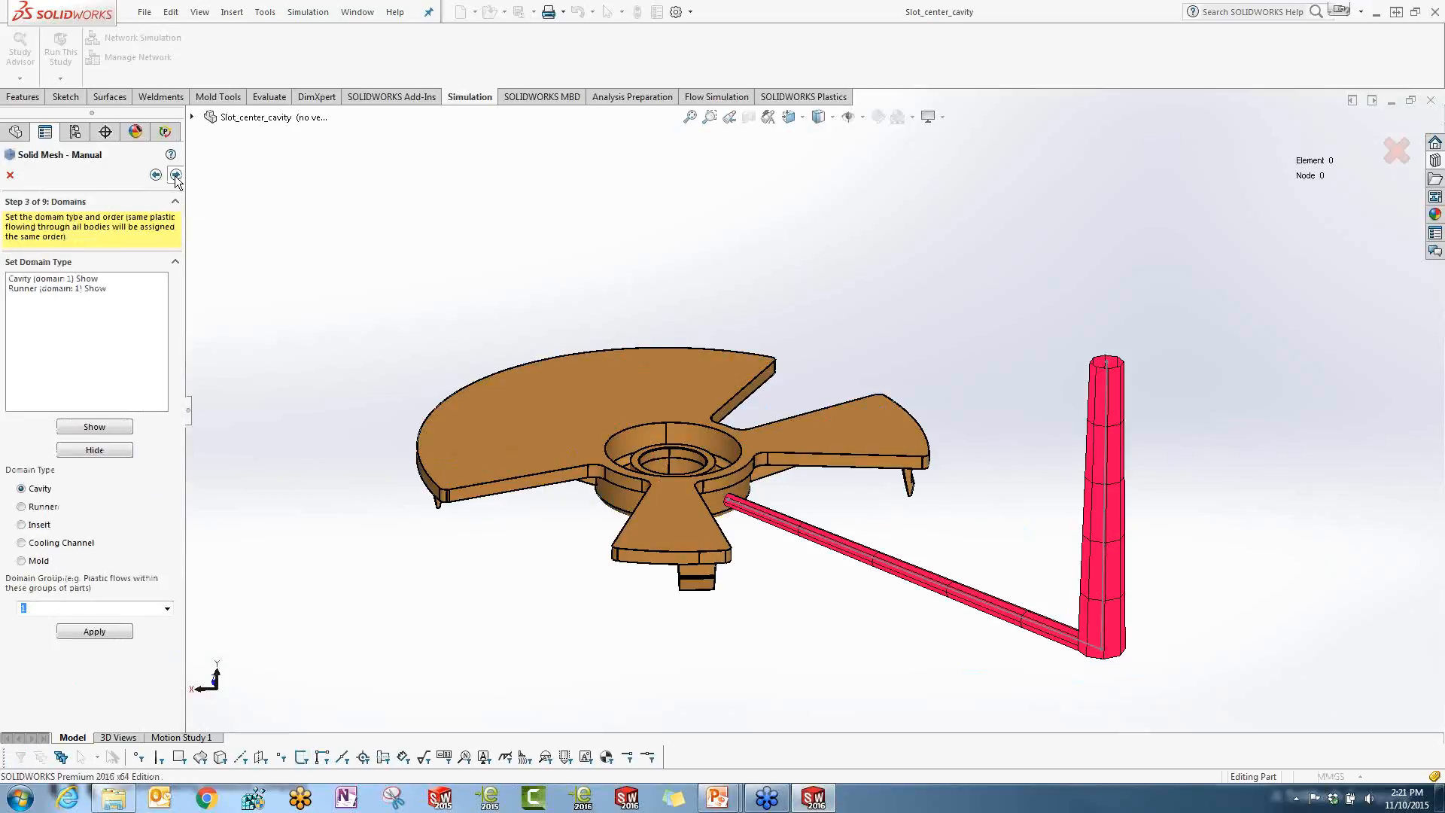
click(65, 288)
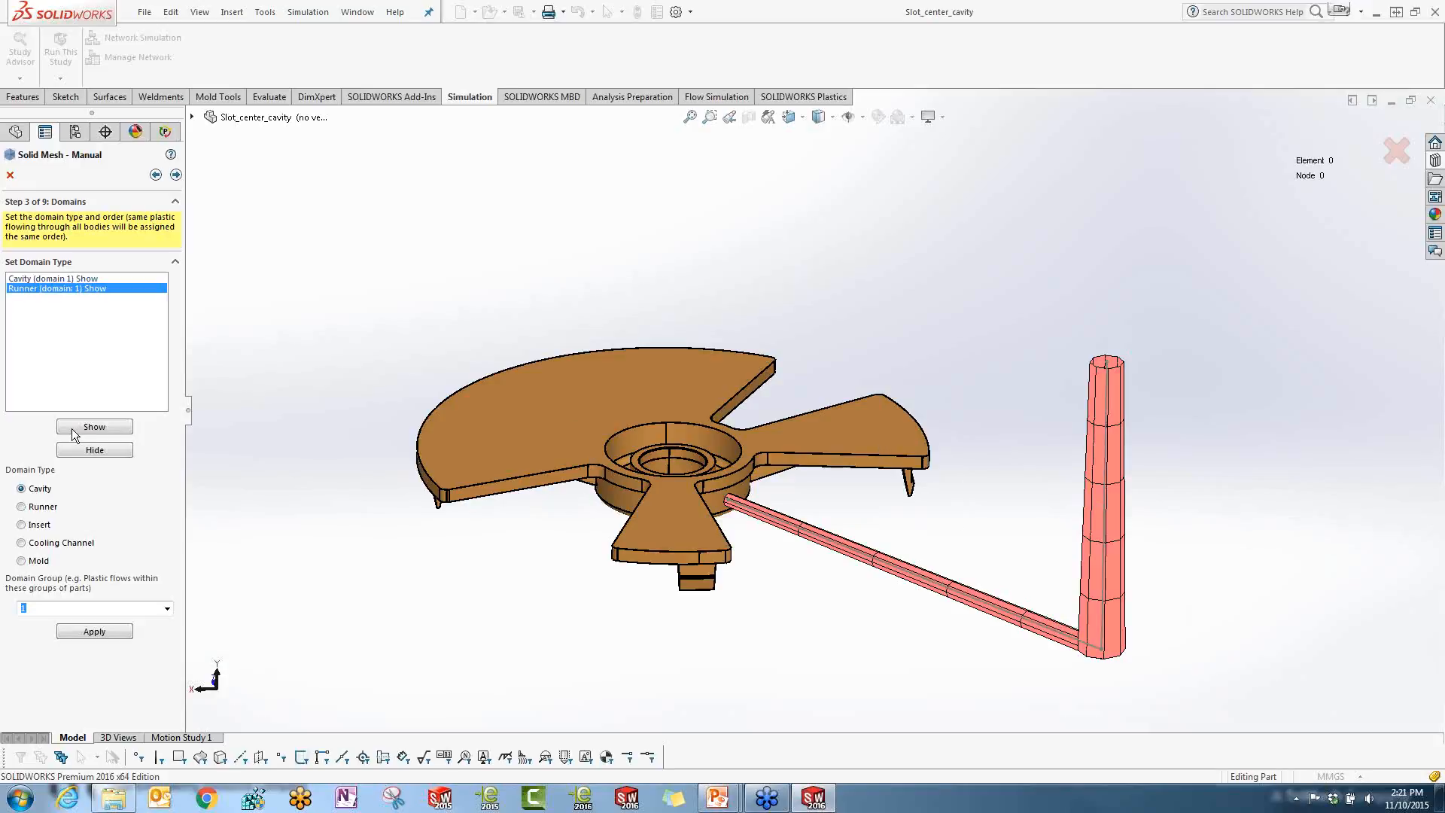
click(21, 507)
click(9, 176)
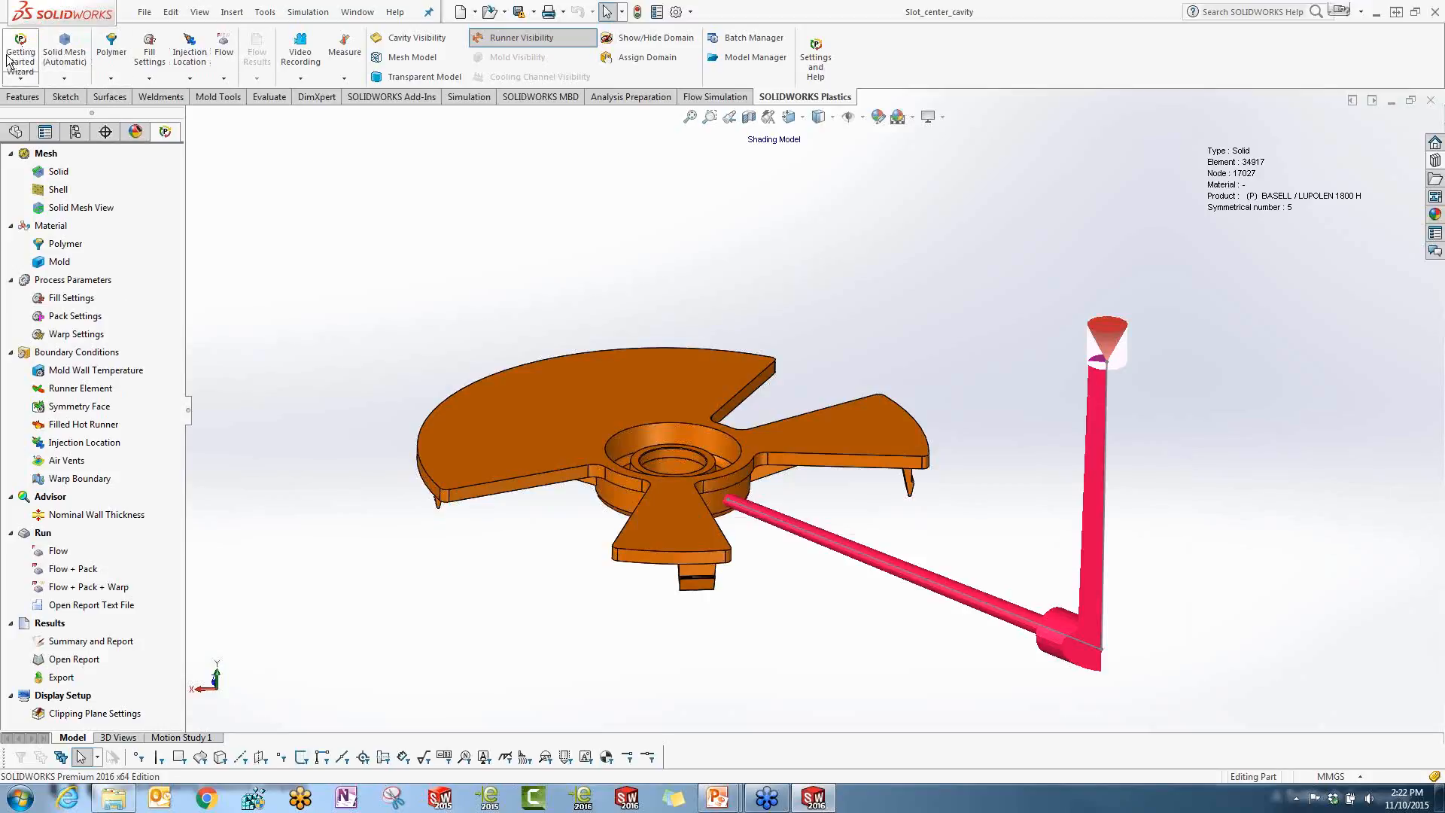
Review the Solid Mesh, Fill Settings and Injection Location options and the MS Word and MS PowerPoint report formats
click(64, 79)
click(149, 79)
click(189, 79)
click(108, 642)
right_click(107, 642)
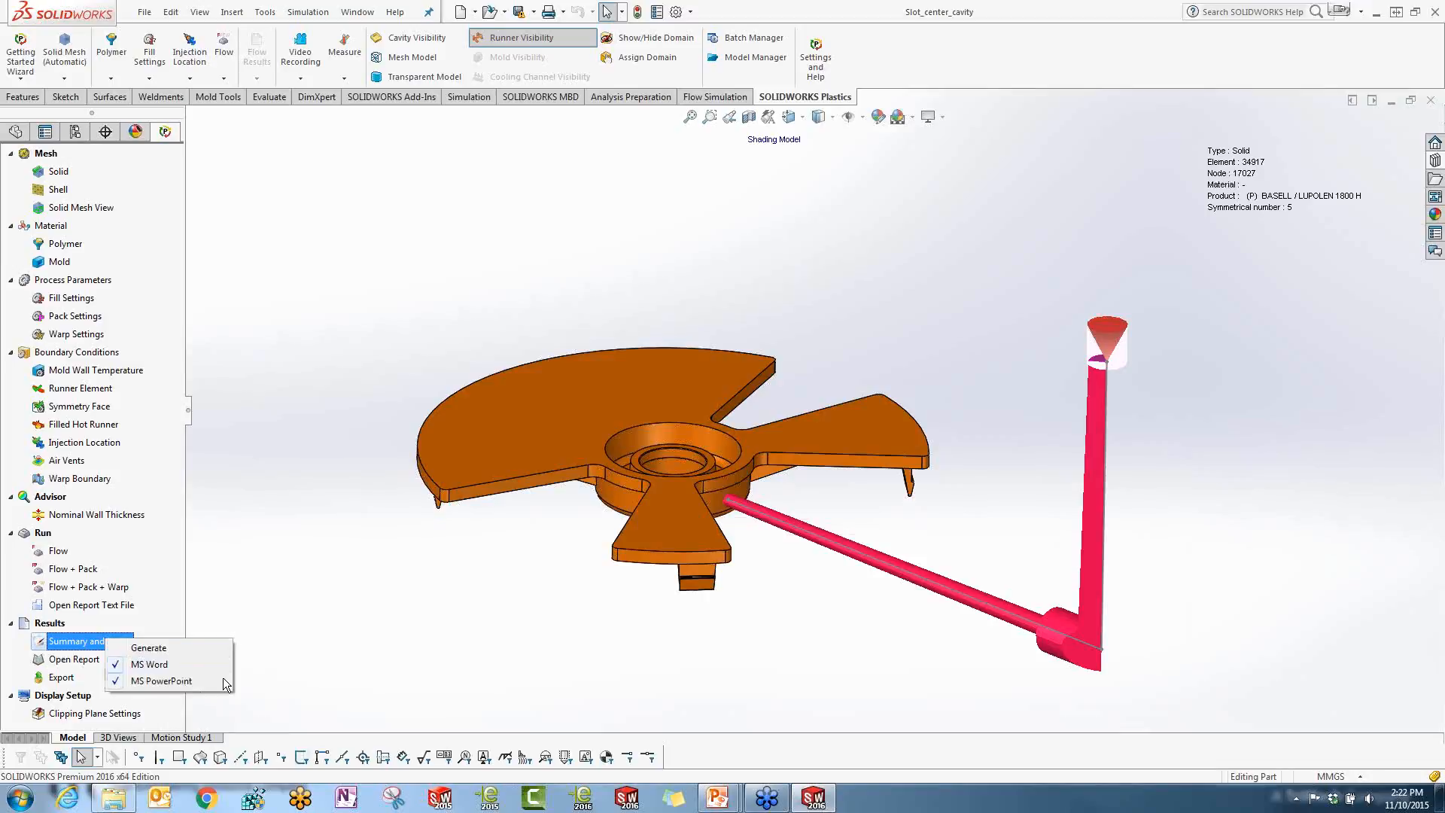
click(259, 558)
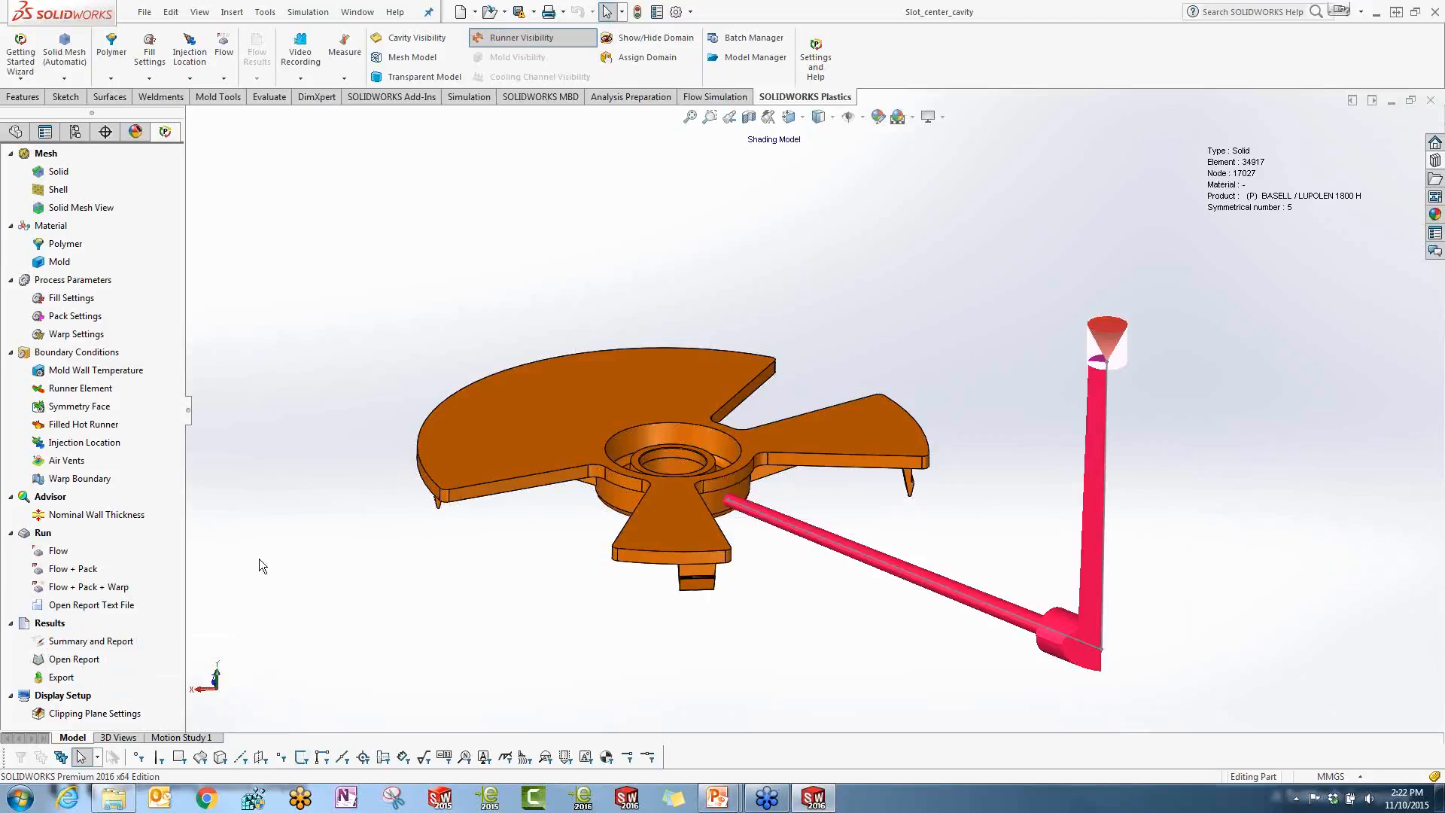
click(66, 660)
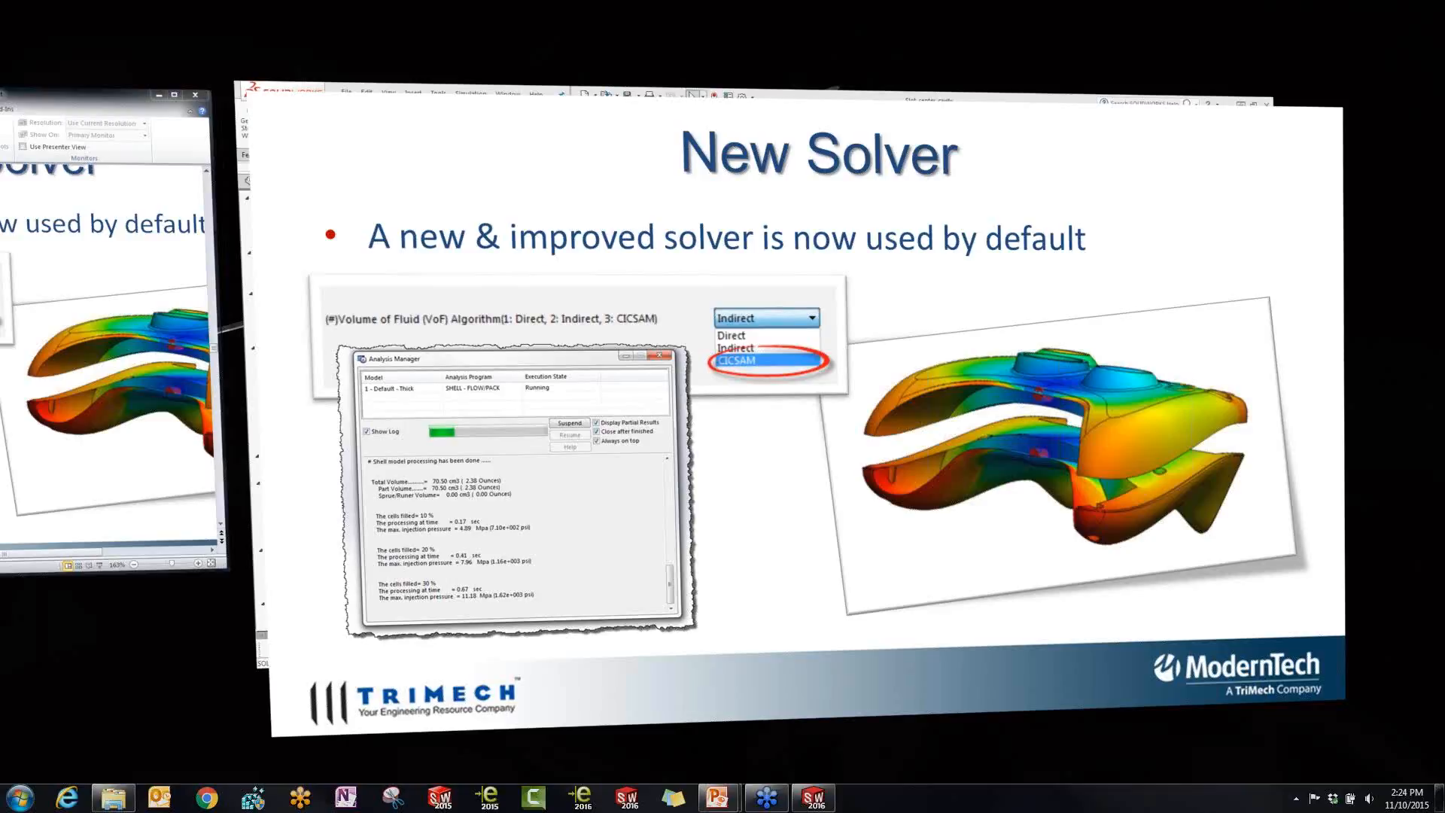
Return to SOLIDWORKS, check the CICSAM choice for the Volume of Fluid algorithm in the fill solver options, and cancel the settings
key(super+Tab)
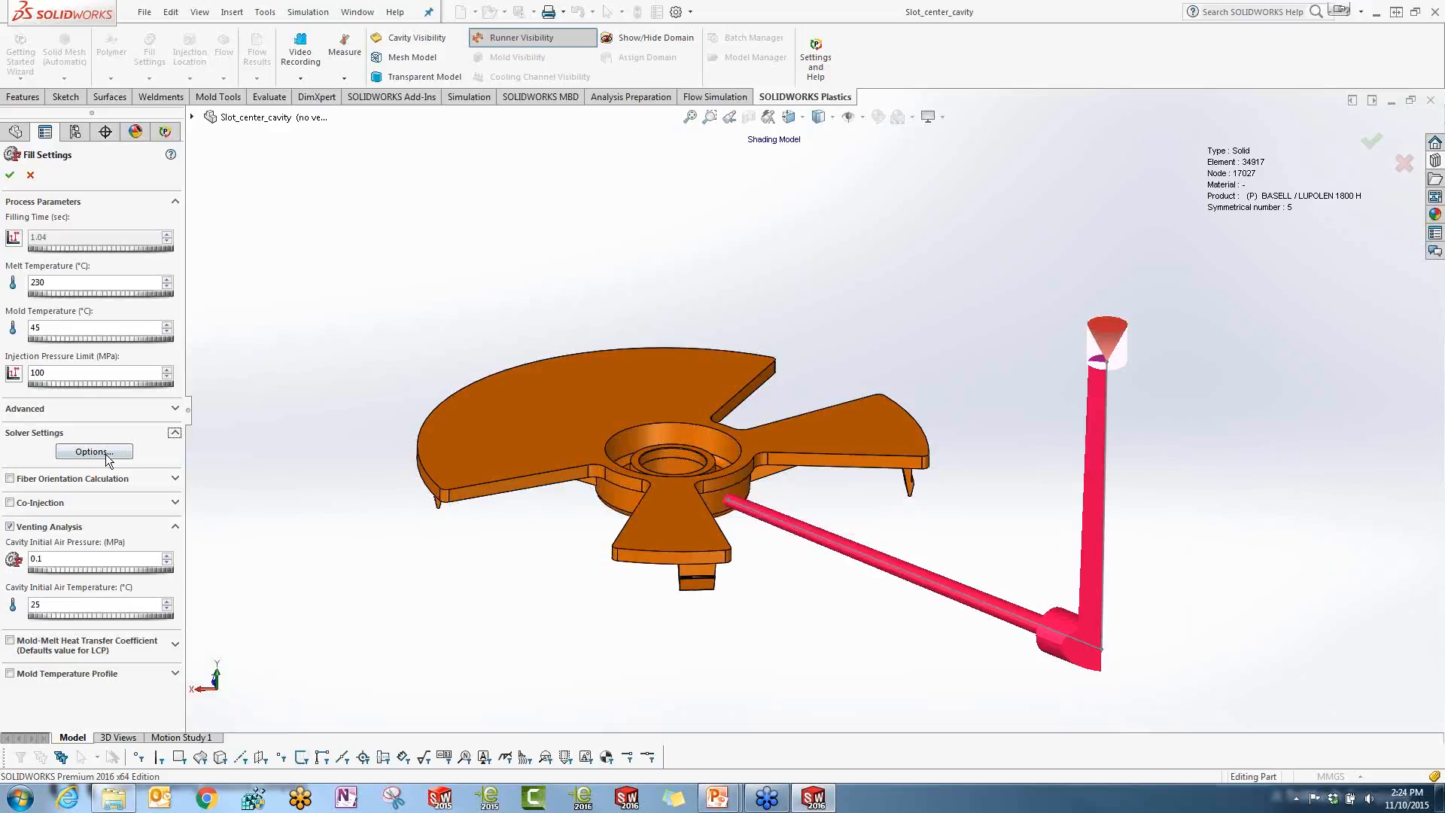
click(107, 455)
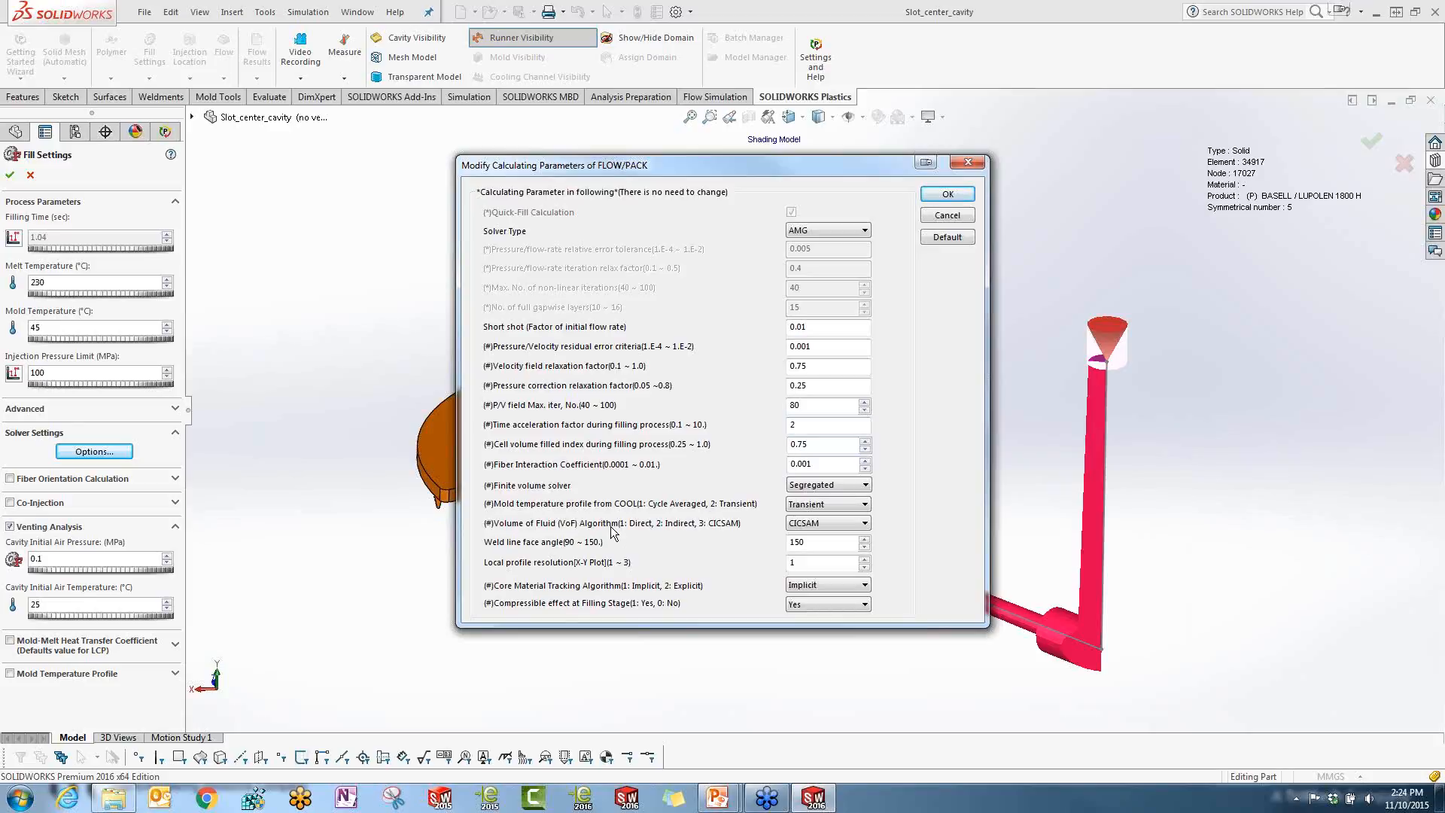
click(867, 525)
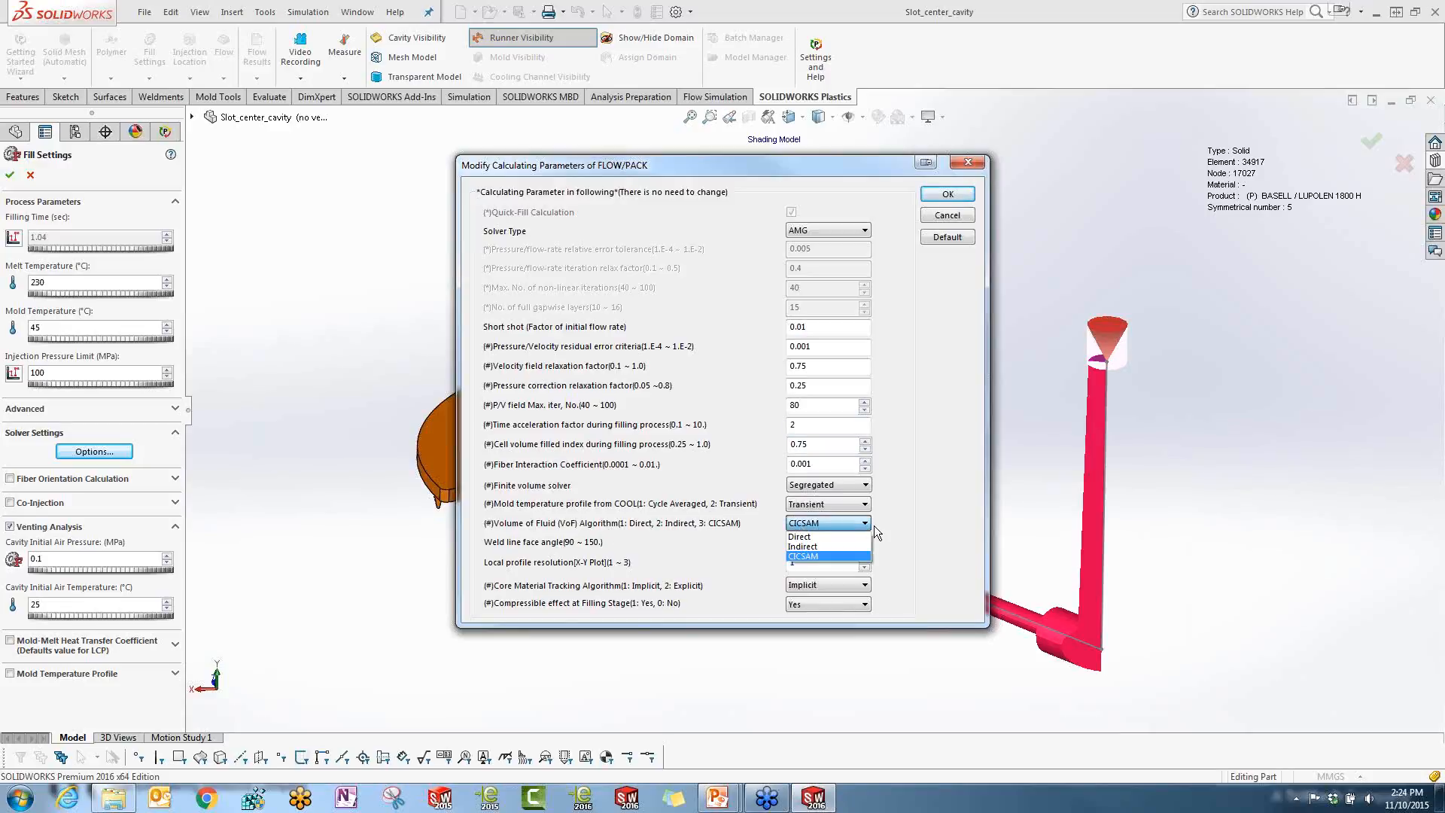
click(806, 555)
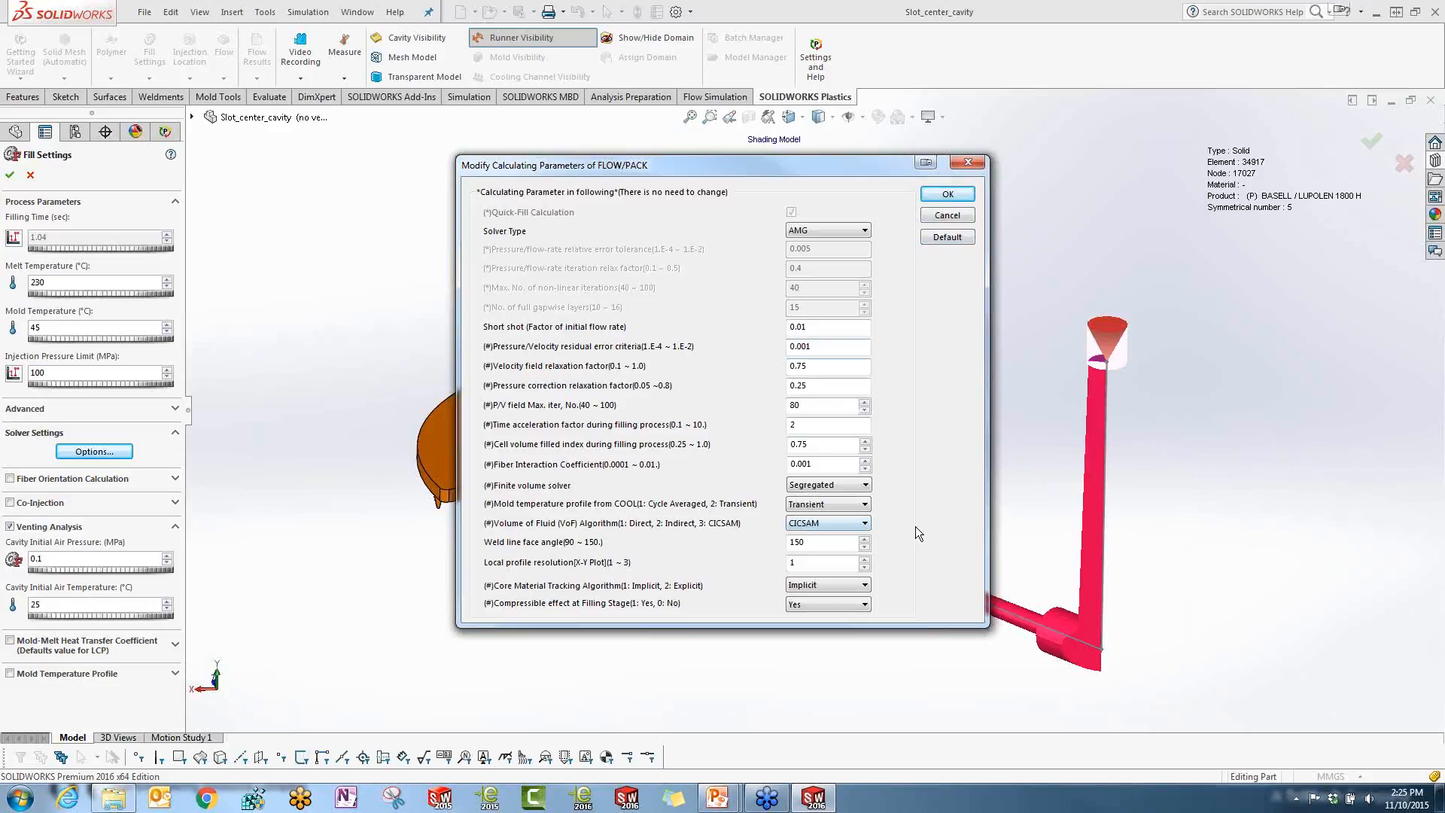
click(945, 216)
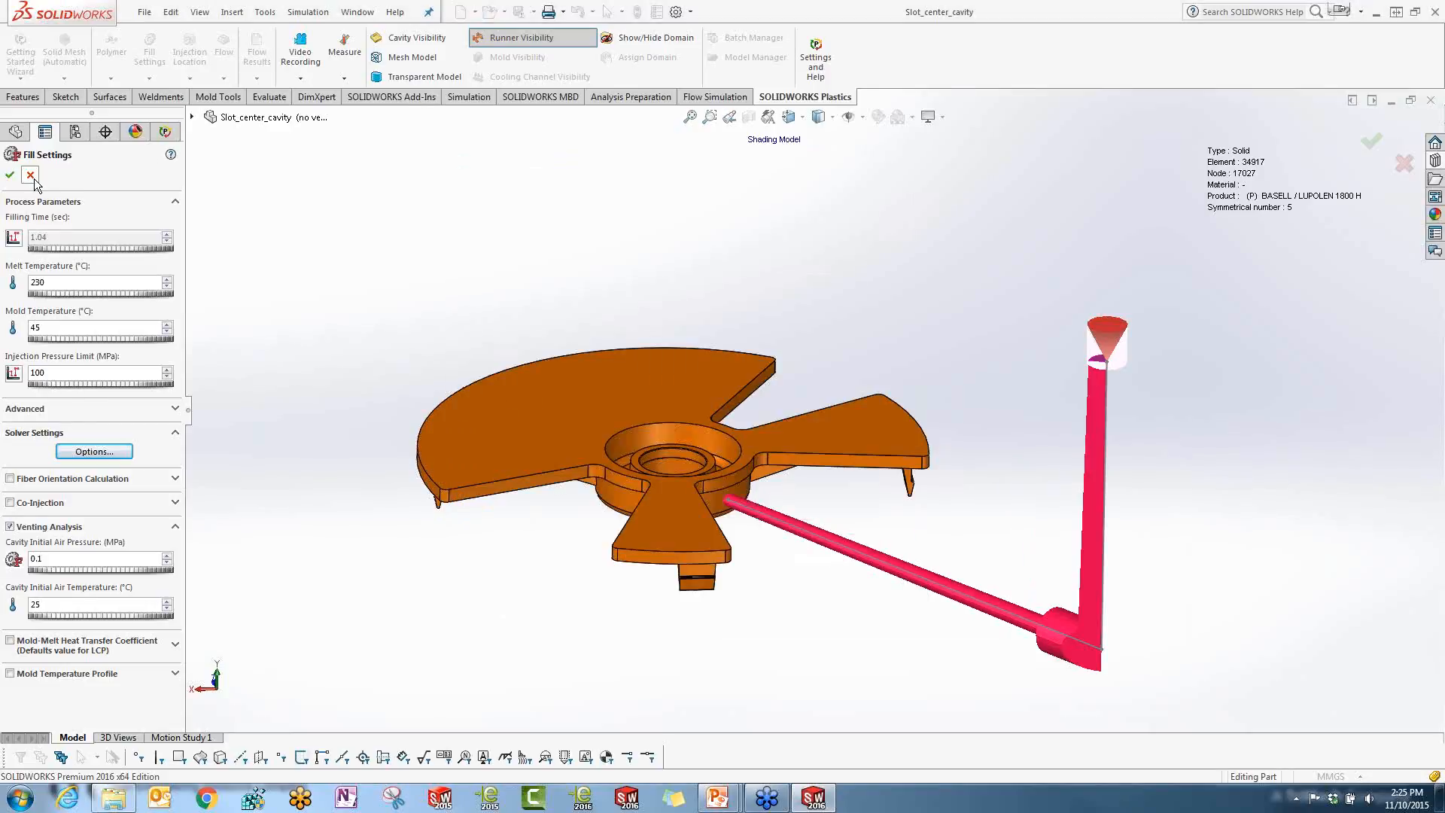
click(31, 176)
Switch to the PowerPoint slide show and advance past the New Solver slide to the Flow Simulation slide
click(720, 797)
click(761, 738)
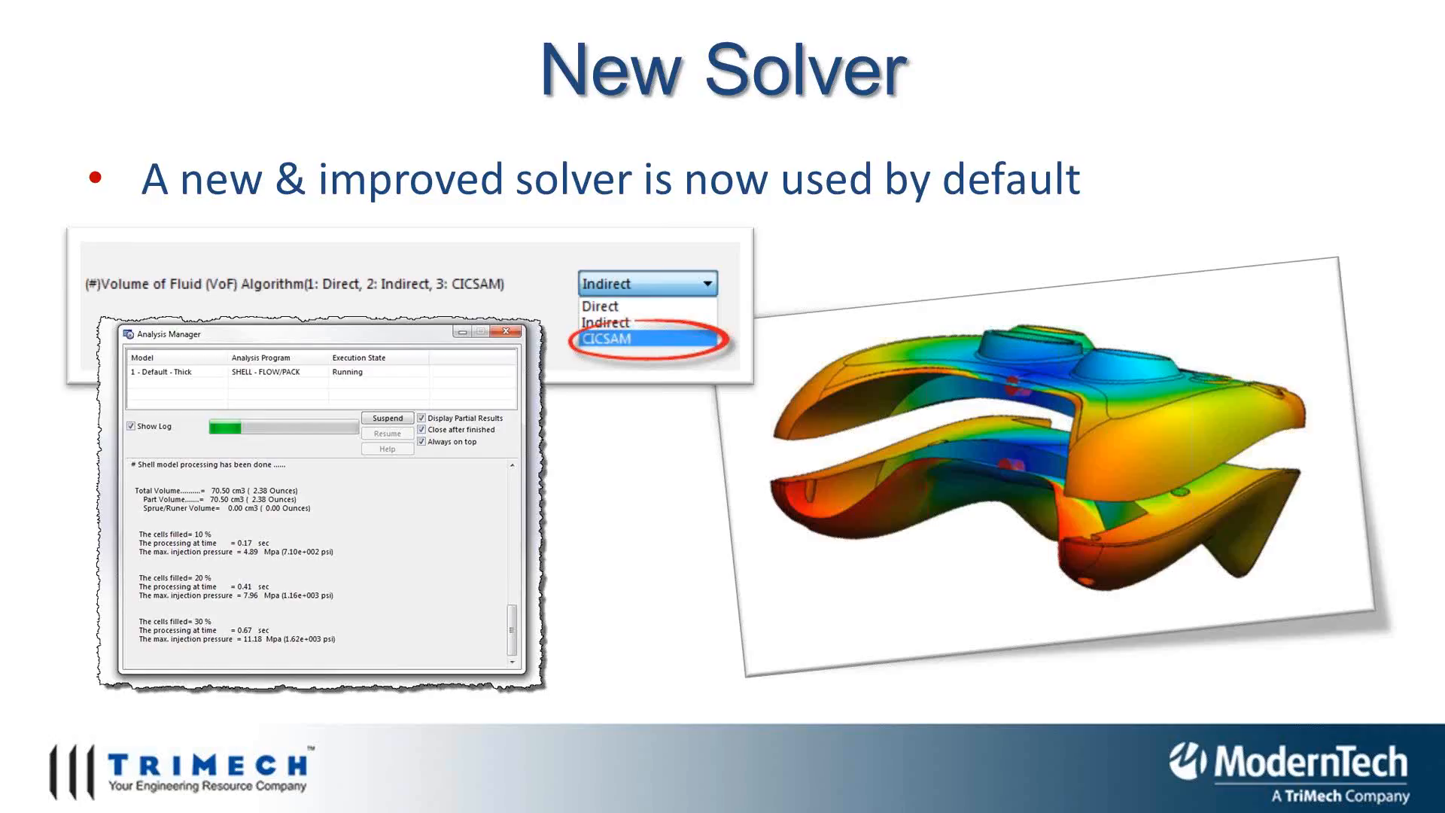
click(719, 519)
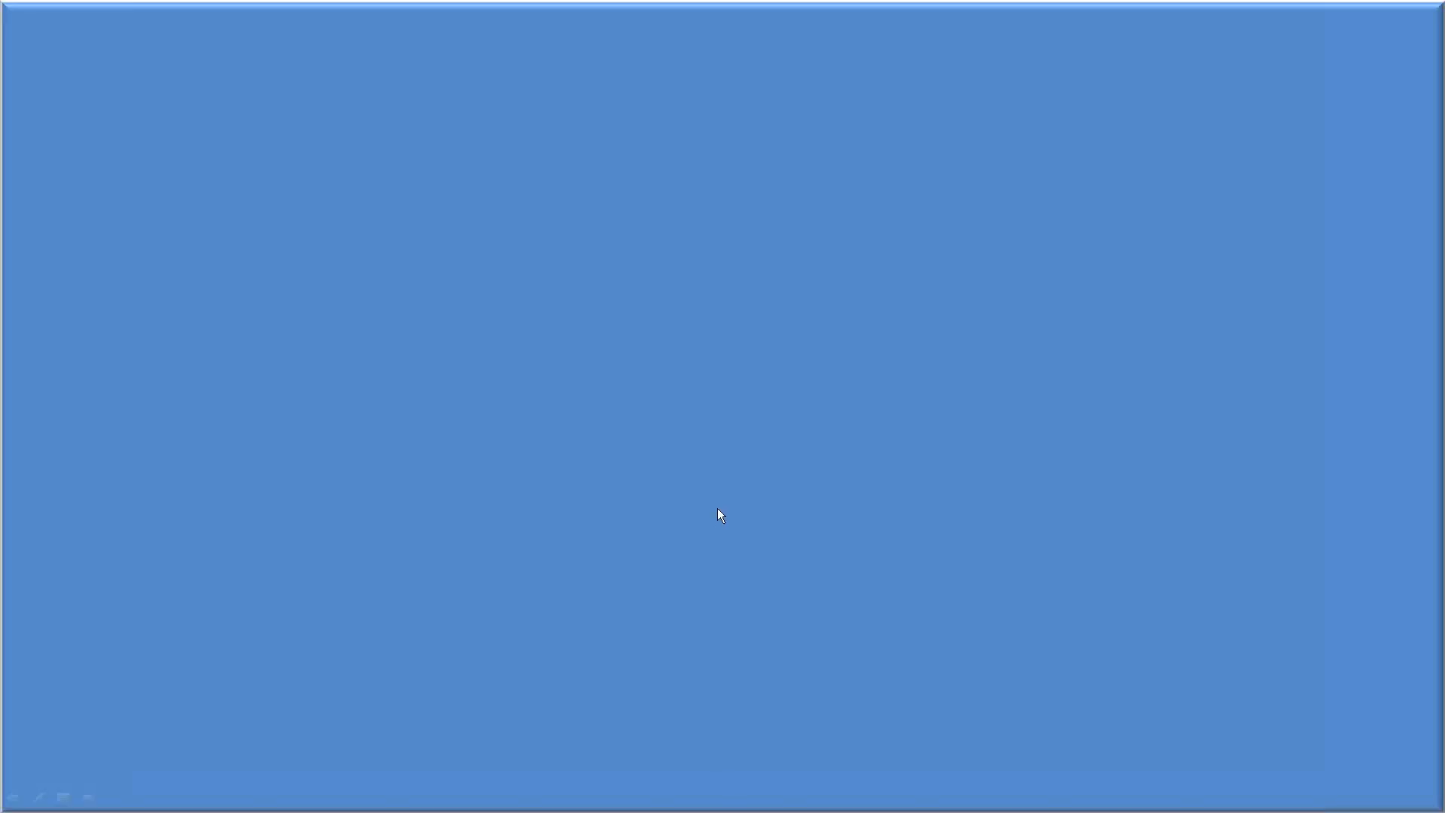
click(716, 514)
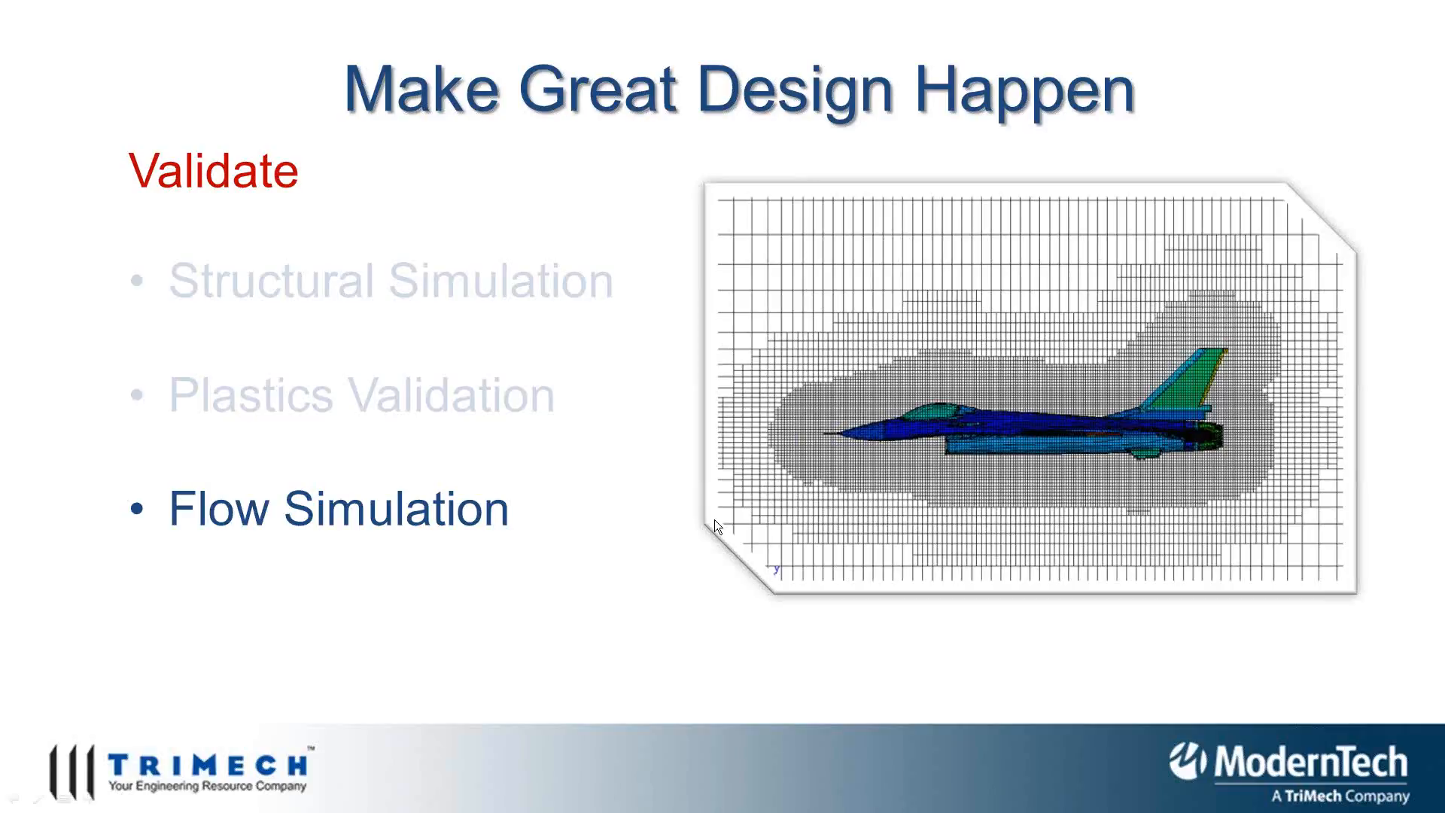